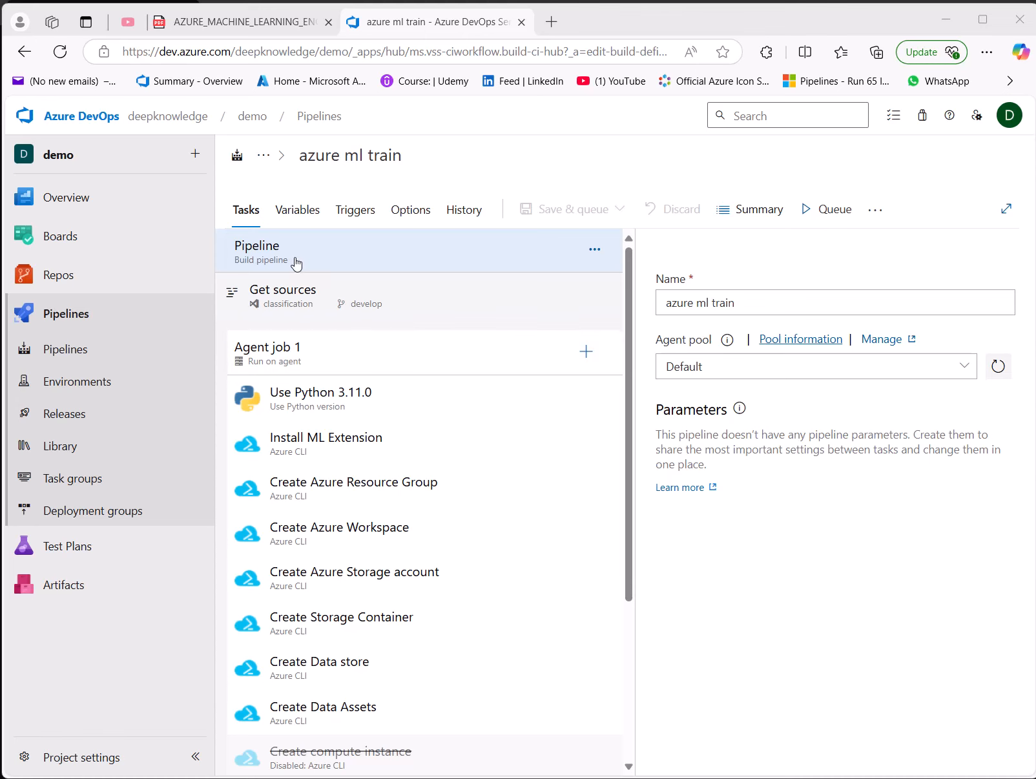
Examine the RESOURCE_GROUP variable in the Create Azure Resource Group task's inline script and review the azure ml train pipeline's variables.
{"action": "left_click", "coordinate": [350, 446]}
{"action": "left_click", "coordinate": [363, 490]}
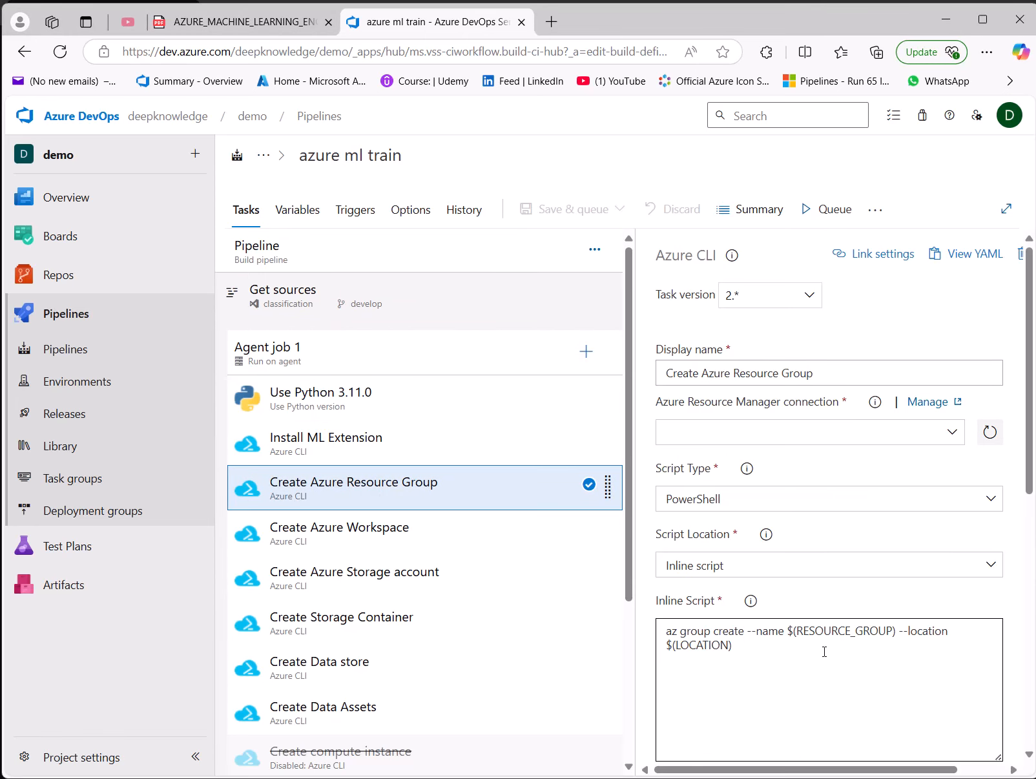
{"action": "double_click", "coordinate": [851, 631]}
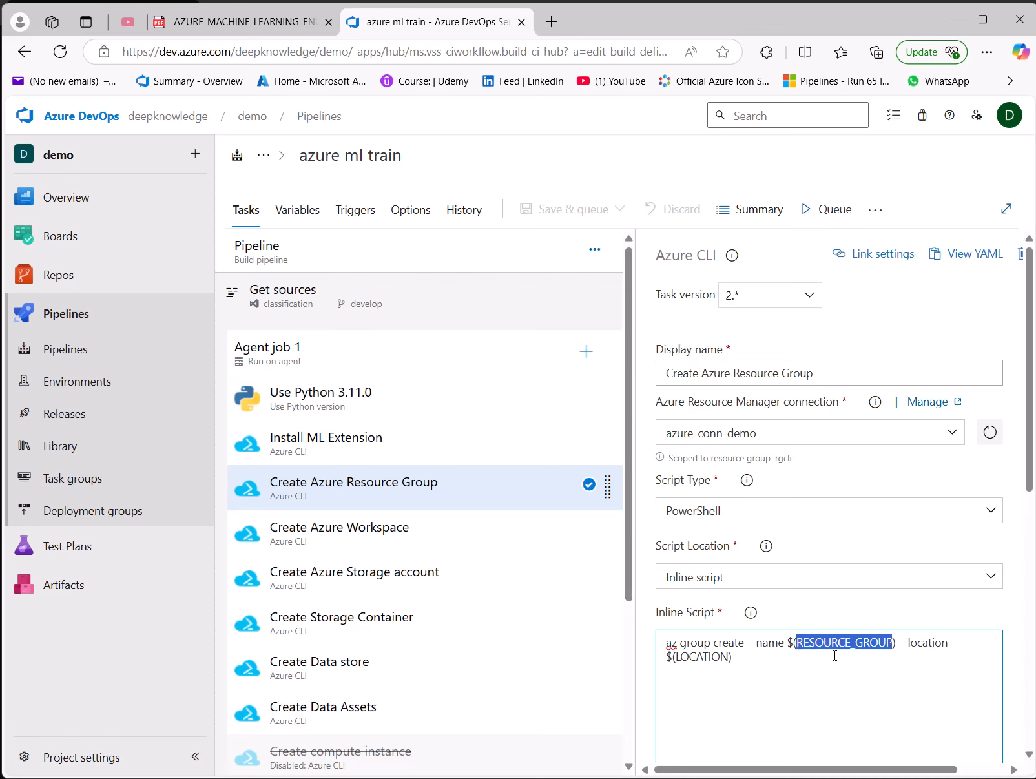
{"action": "left_click_drag", "start_coordinate": [792, 642], "coordinate": [834, 645]}
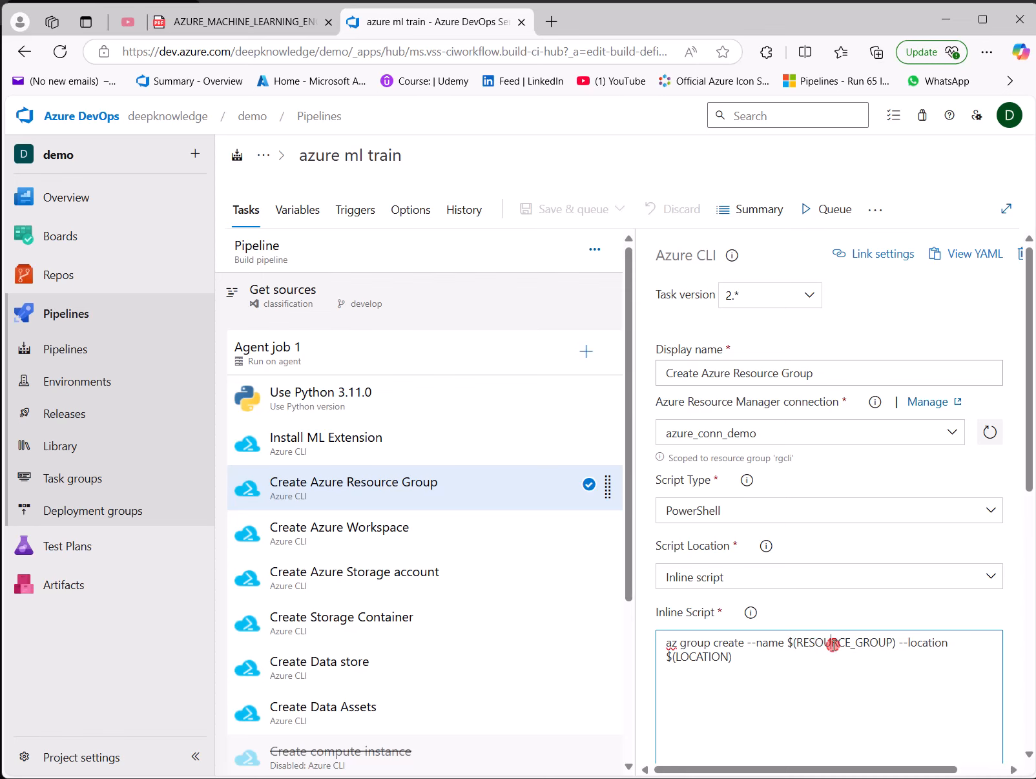
{"action": "double_click", "coordinate": [832, 644]}
{"action": "left_click", "coordinate": [290, 217]}
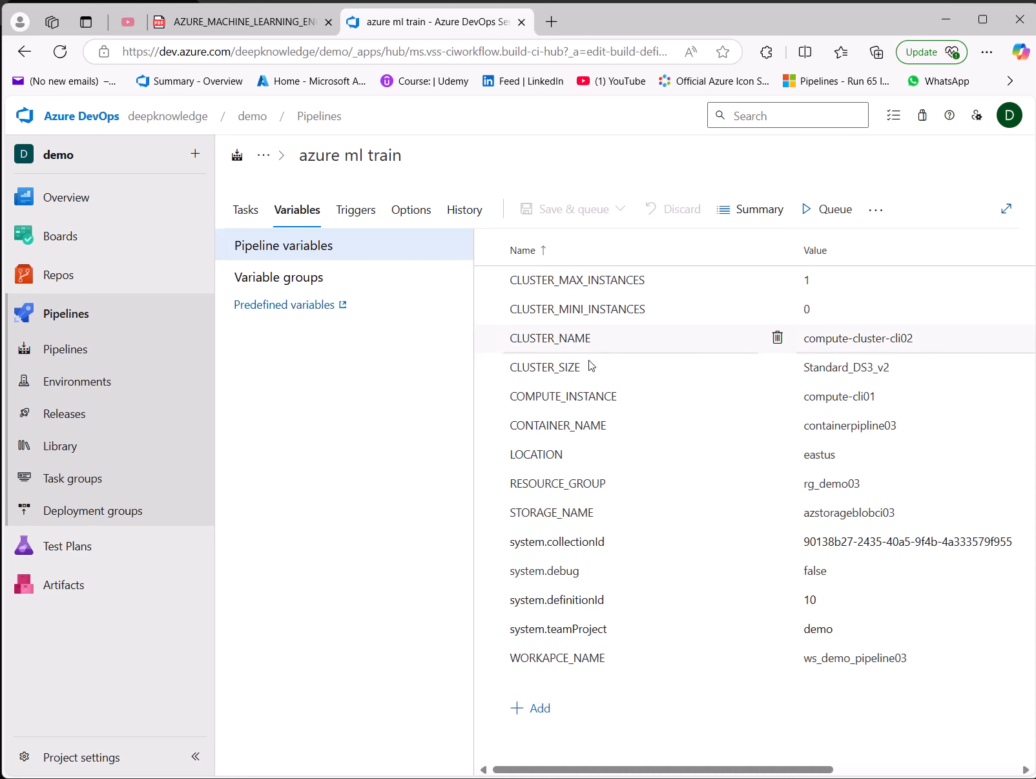
{"action": "left_click", "coordinate": [245, 213]}
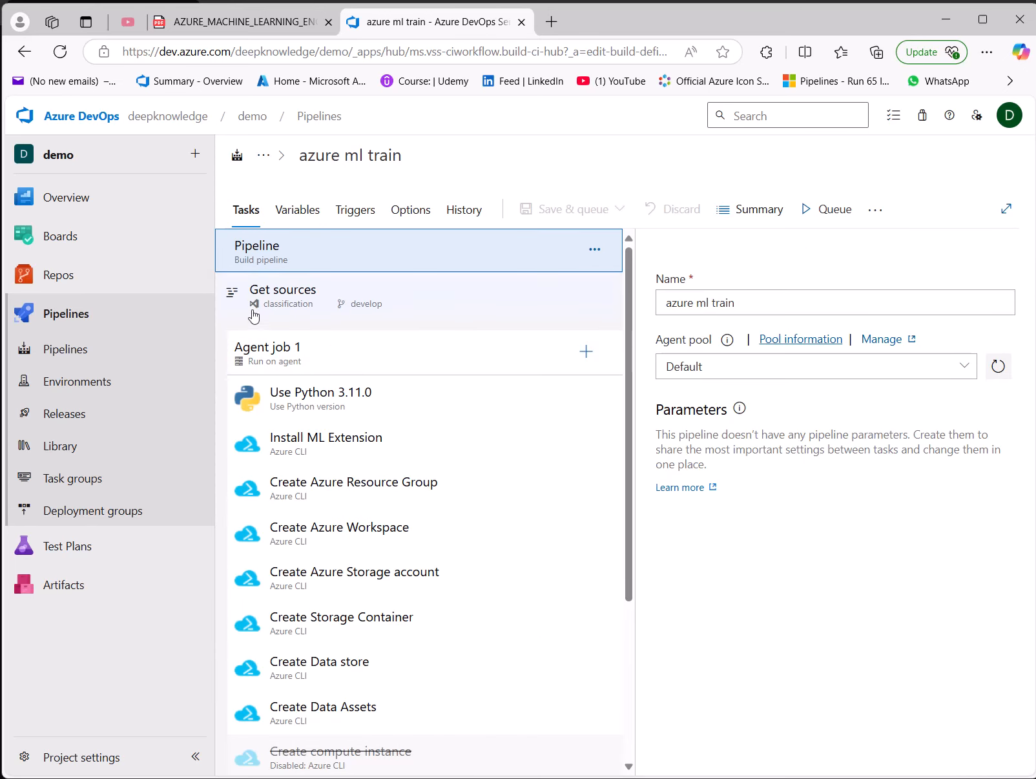
Create a classic-editor pipeline from the Azure Repos Git repository Repo_share on the main branch, starting with an empty job.
{"action": "mouse_move", "coordinate": [131, 281]}
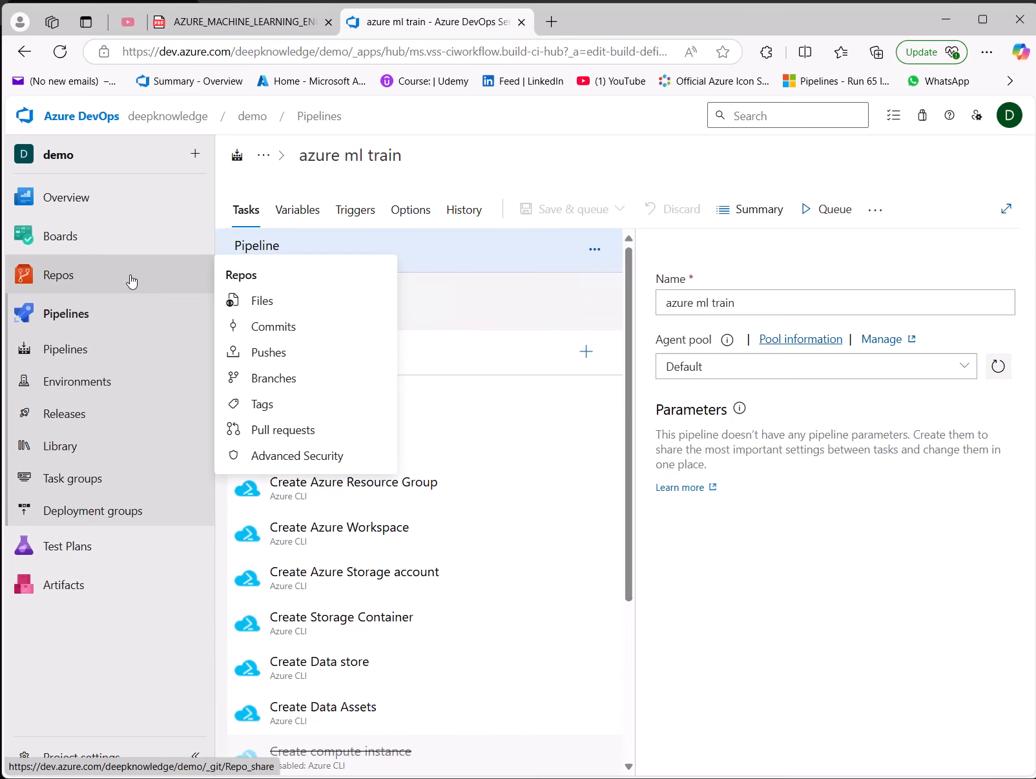
{"action": "left_click", "coordinate": [54, 316]}
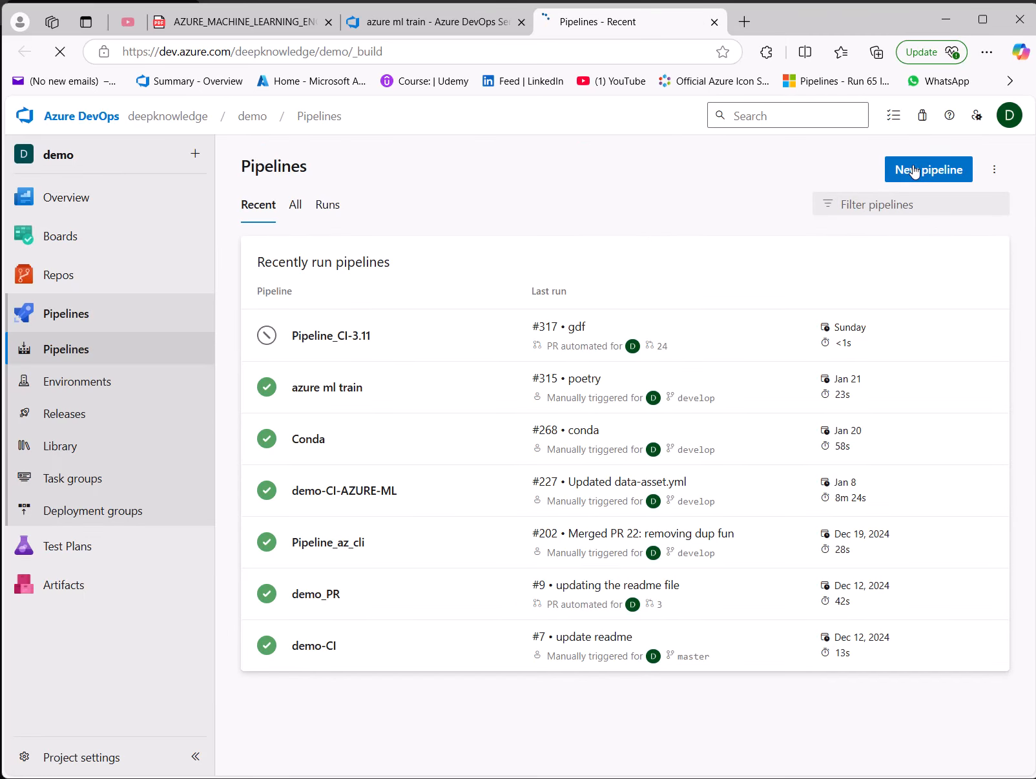
{"action": "left_click", "coordinate": [911, 171]}
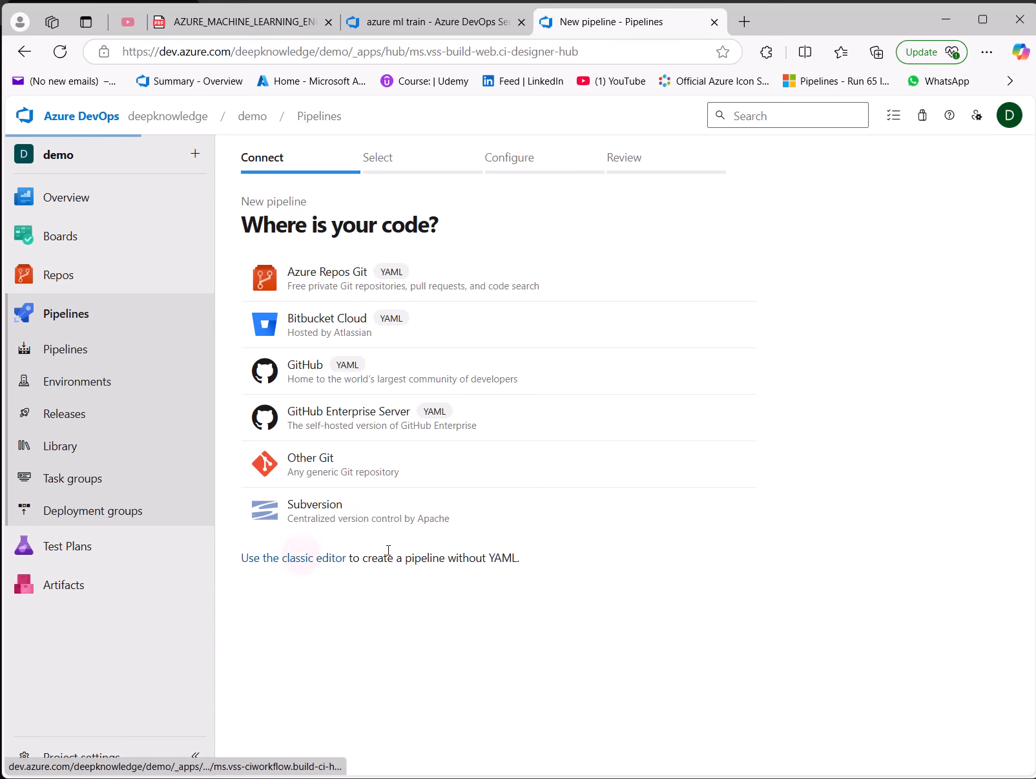
{"action": "left_click", "coordinate": [301, 557]}
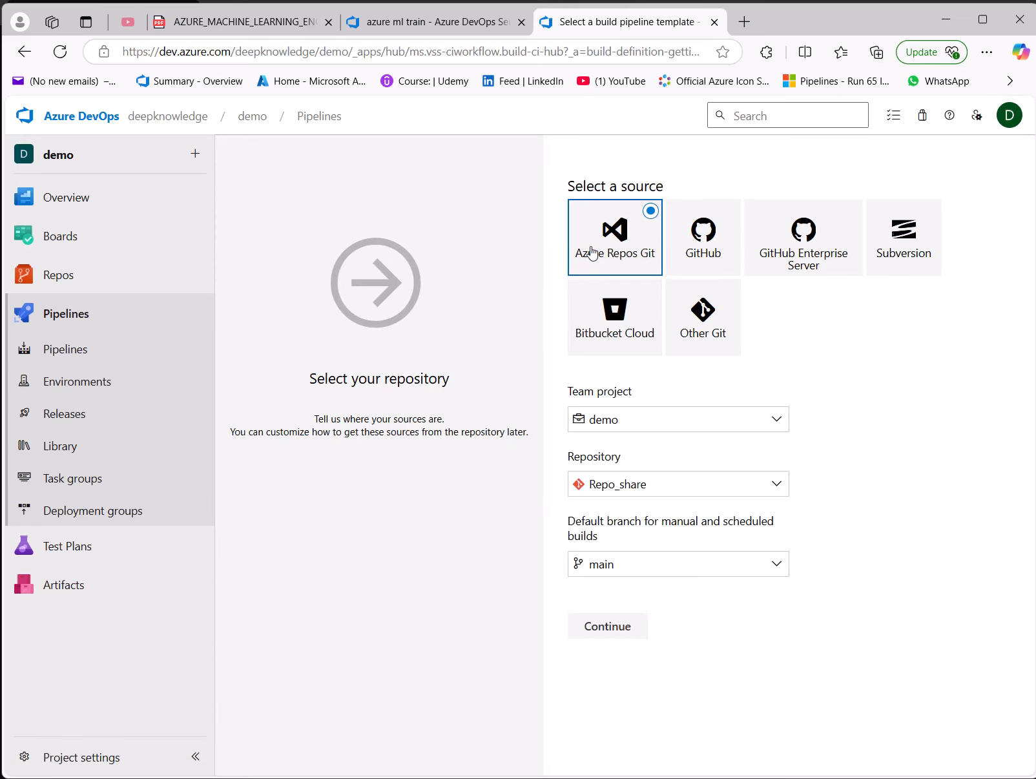
{"action": "left_click", "coordinate": [591, 249]}
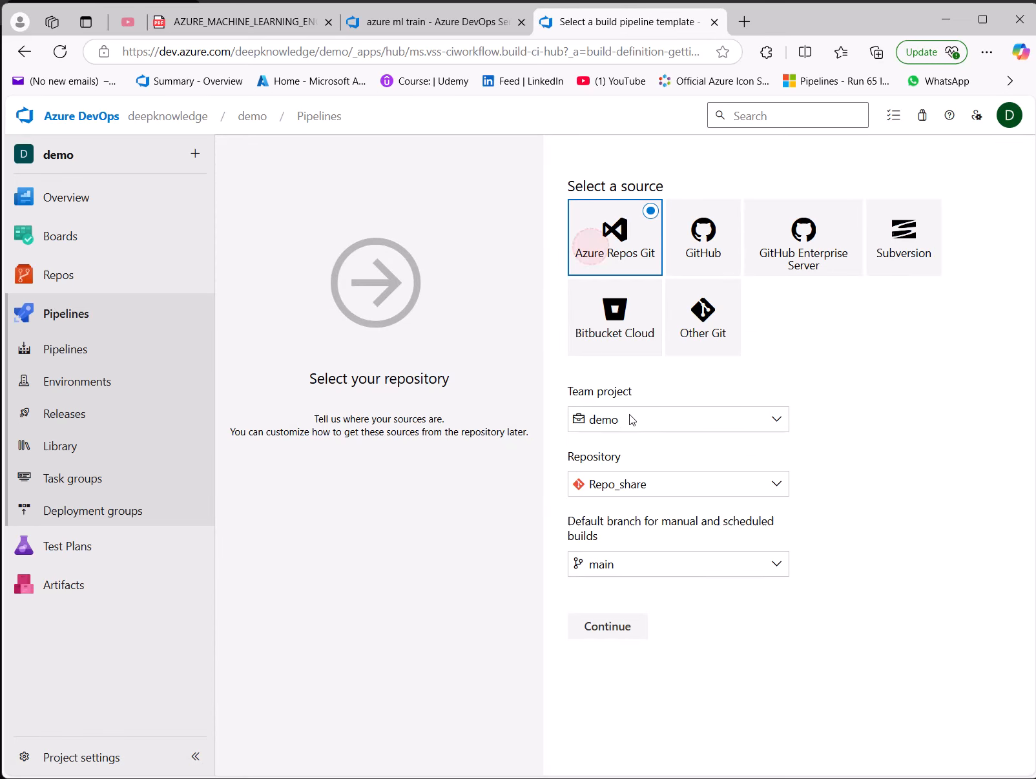
{"action": "left_click", "coordinate": [615, 627]}
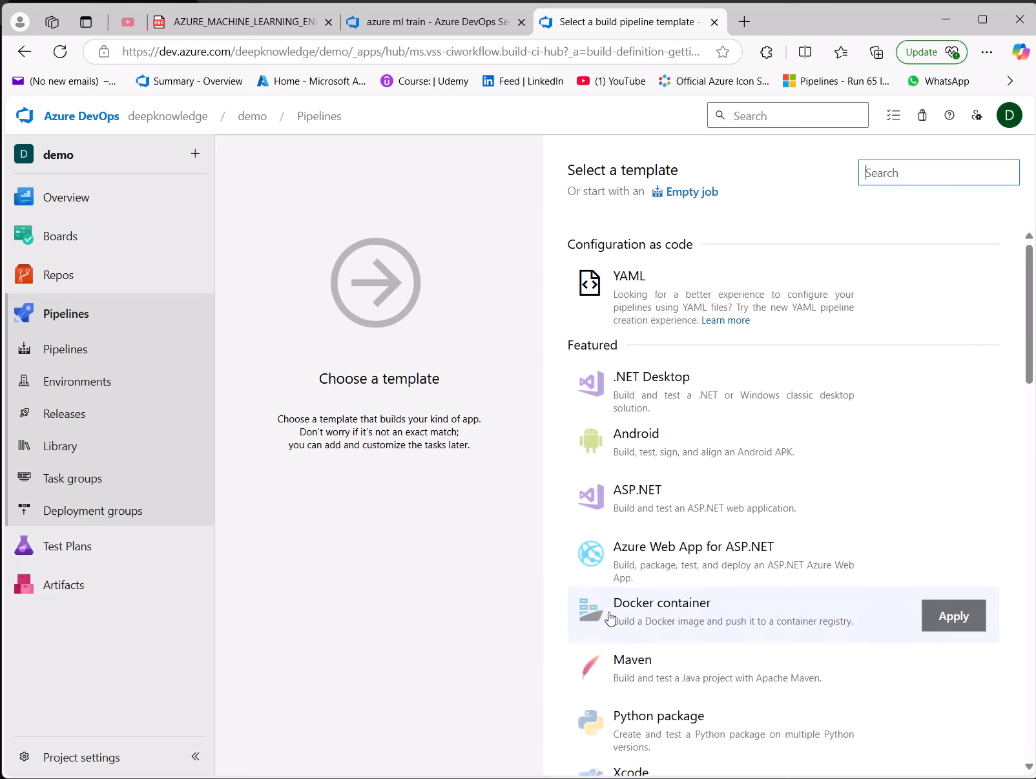
{"action": "left_click", "coordinate": [692, 192]}
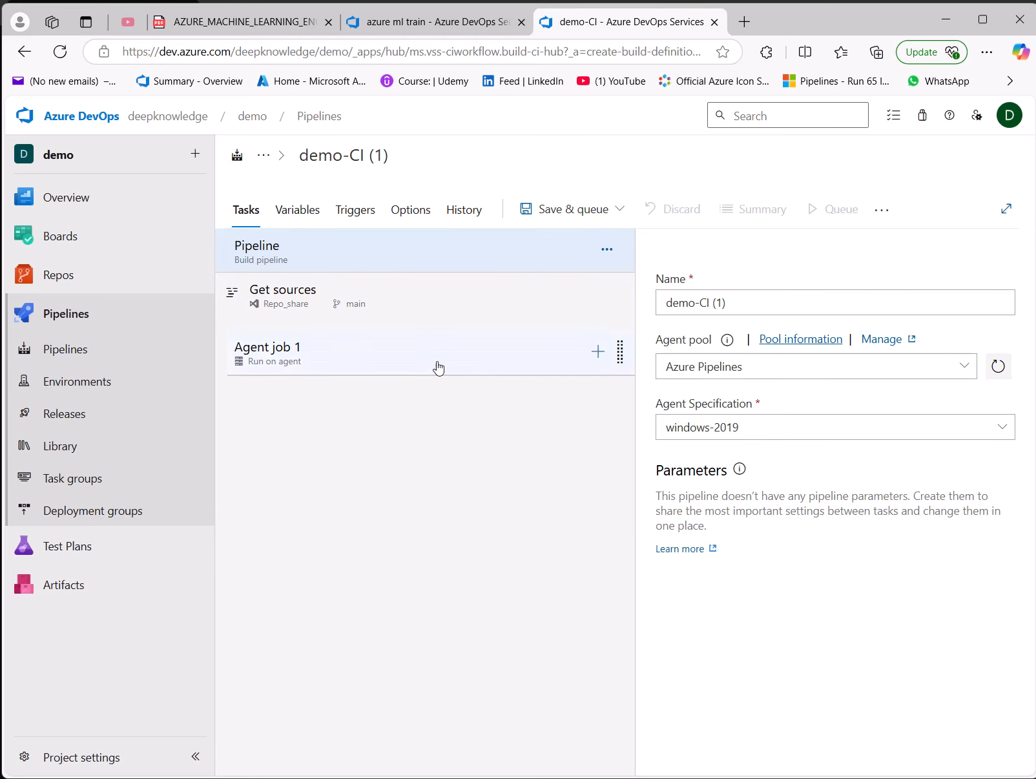
Set the agent pool of Agent job 1 to Default.
{"action": "left_click", "coordinate": [407, 310]}
{"action": "left_click", "coordinate": [355, 350]}
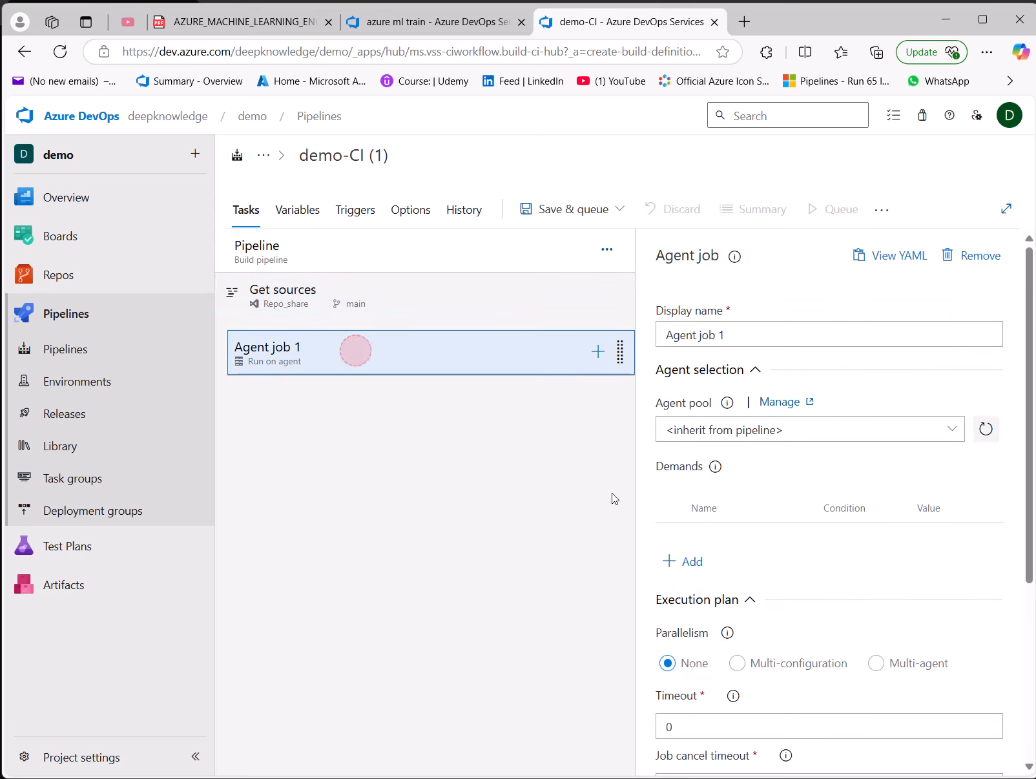
{"action": "left_click", "coordinate": [703, 430]}
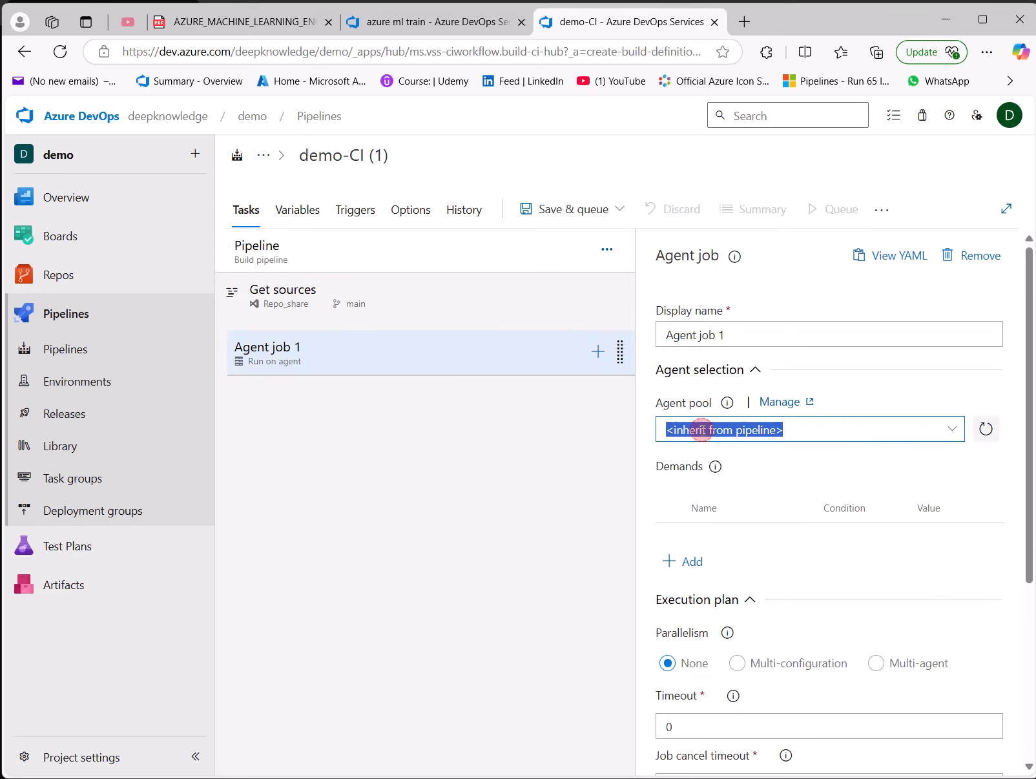
{"action": "left_click", "coordinate": [961, 429]}
{"action": "left_click", "coordinate": [715, 557]}
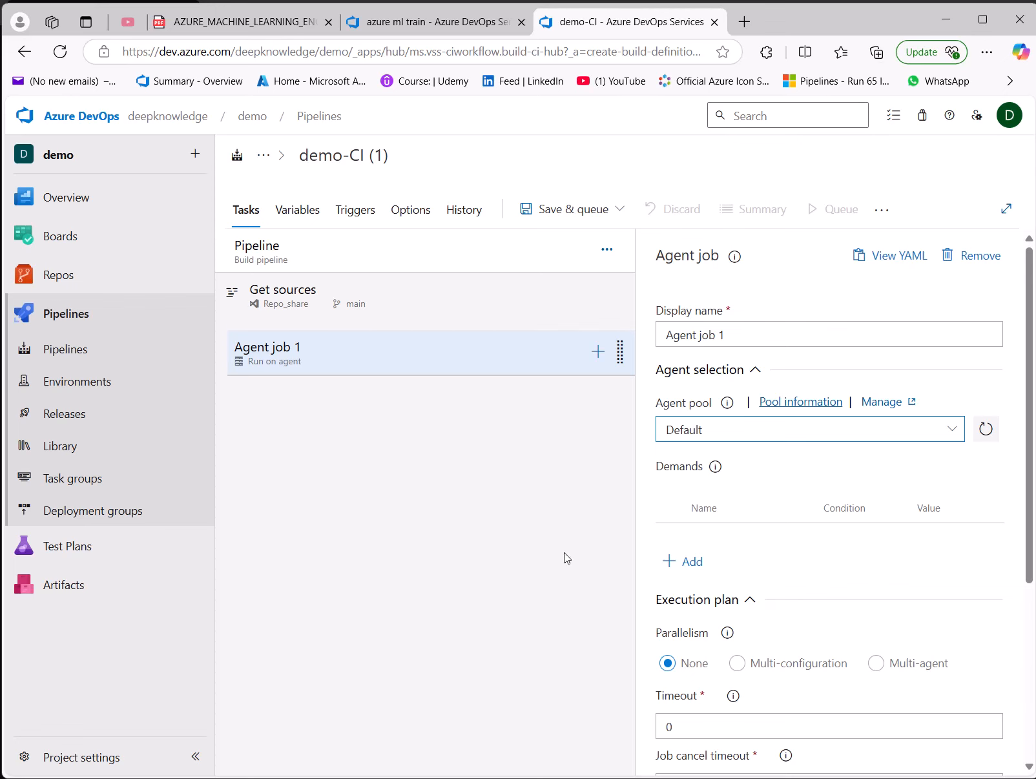
{"action": "left_click", "coordinate": [486, 350]}
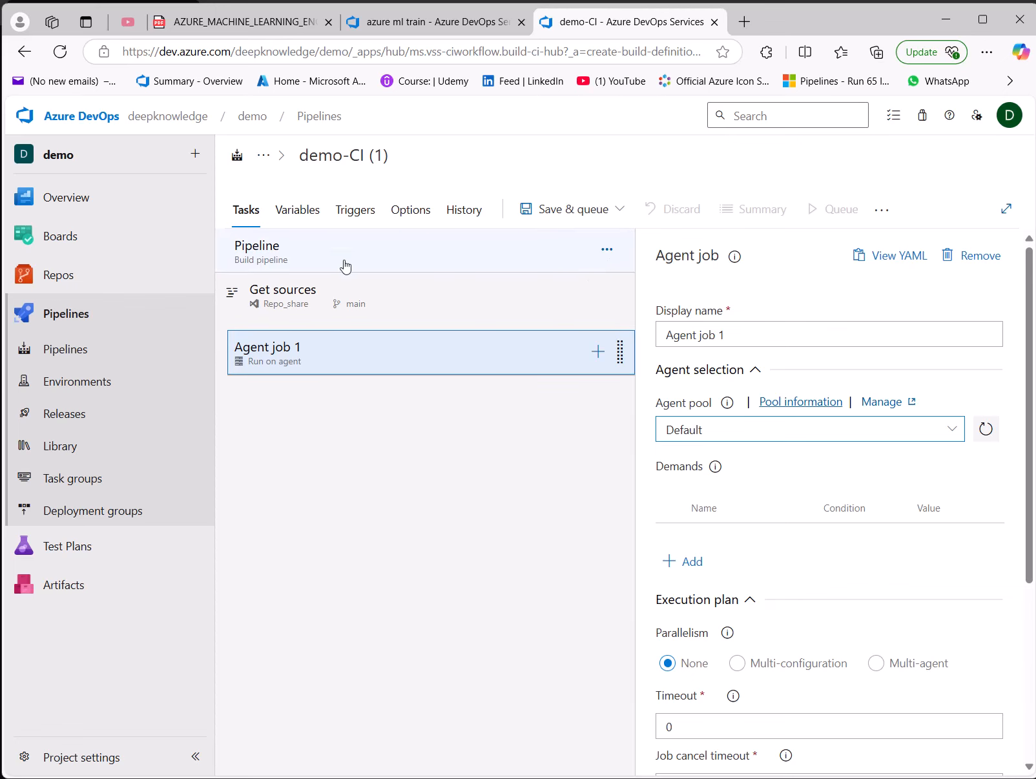
{"action": "left_click", "coordinate": [597, 354]}
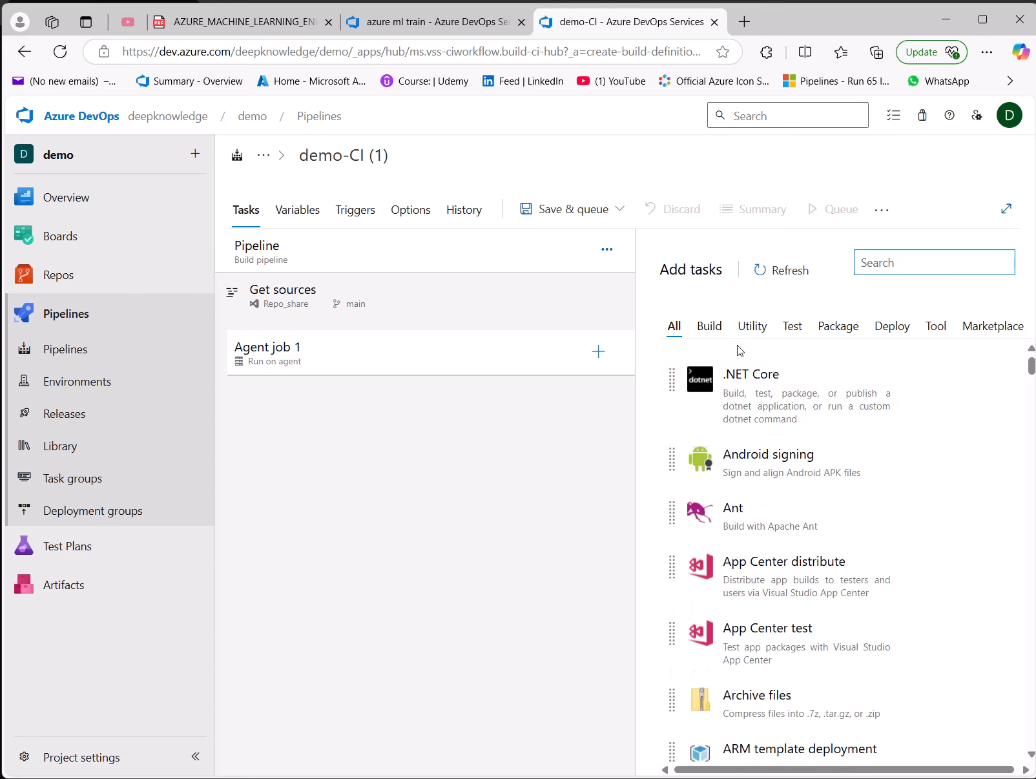
{"action": "left_click", "coordinate": [879, 264]}
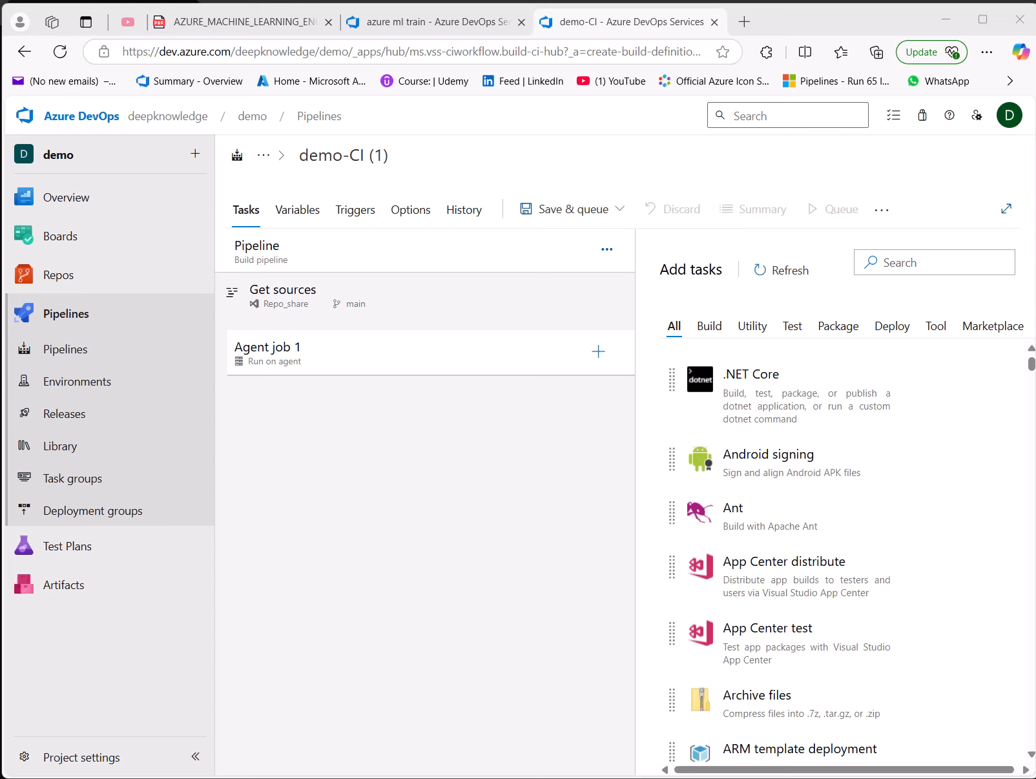
{"action": "key", "text": "alt+Tab"}
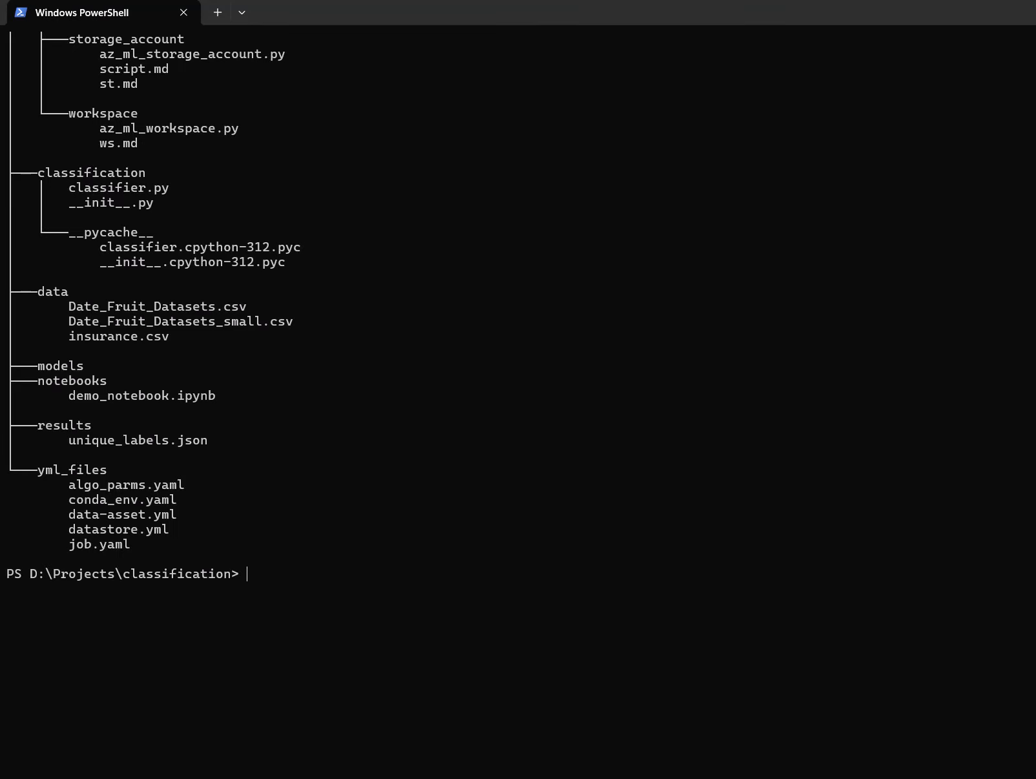
{"action": "key", "text": "alt+Tab"}
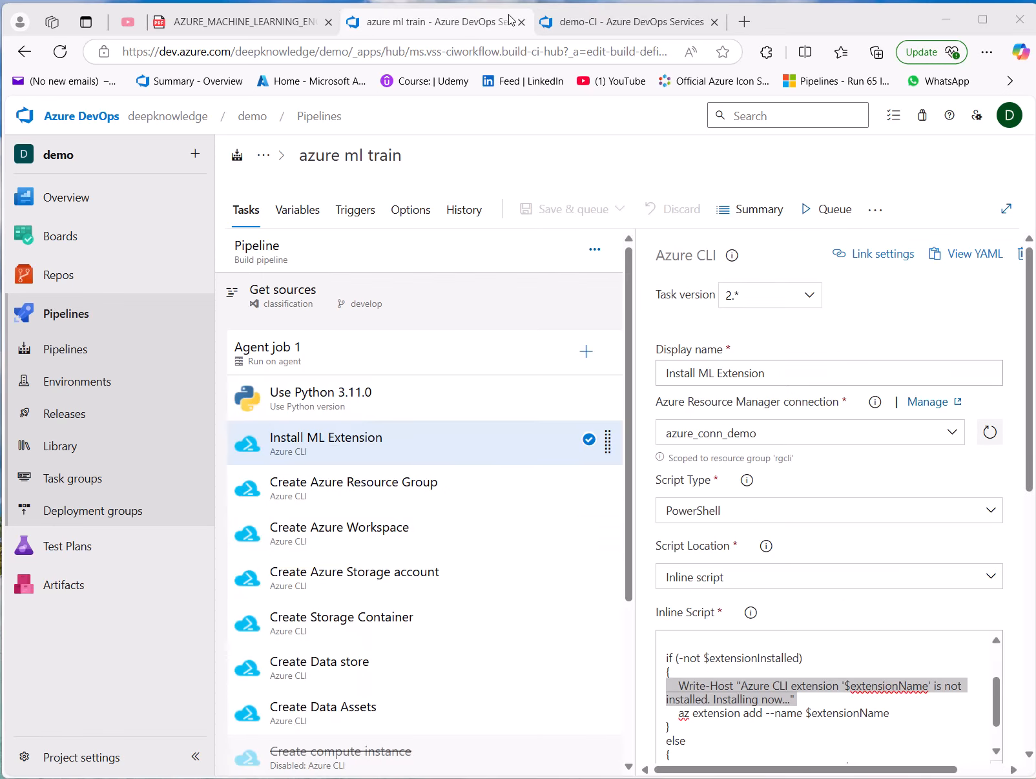
Return to the demo-CI (1) pipeline, add a PowerShell task to Agent job 1 and open its settings.
{"action": "left_click", "coordinate": [592, 29]}
{"action": "left_click", "coordinate": [342, 354]}
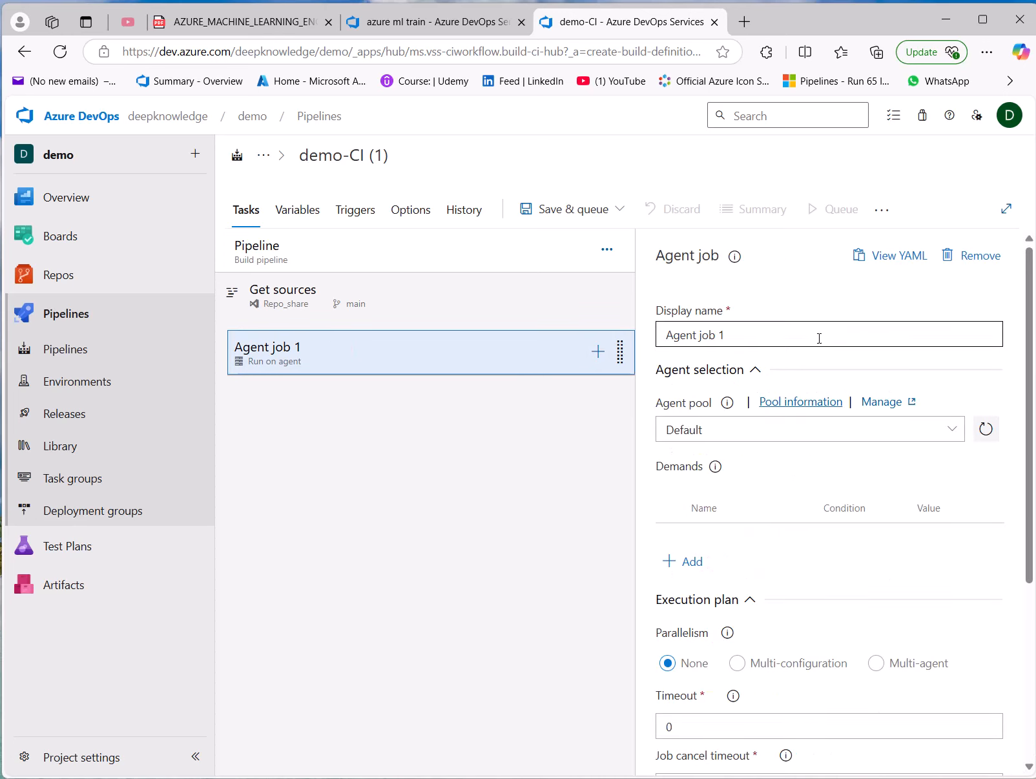
{"action": "left_click", "coordinate": [598, 354]}
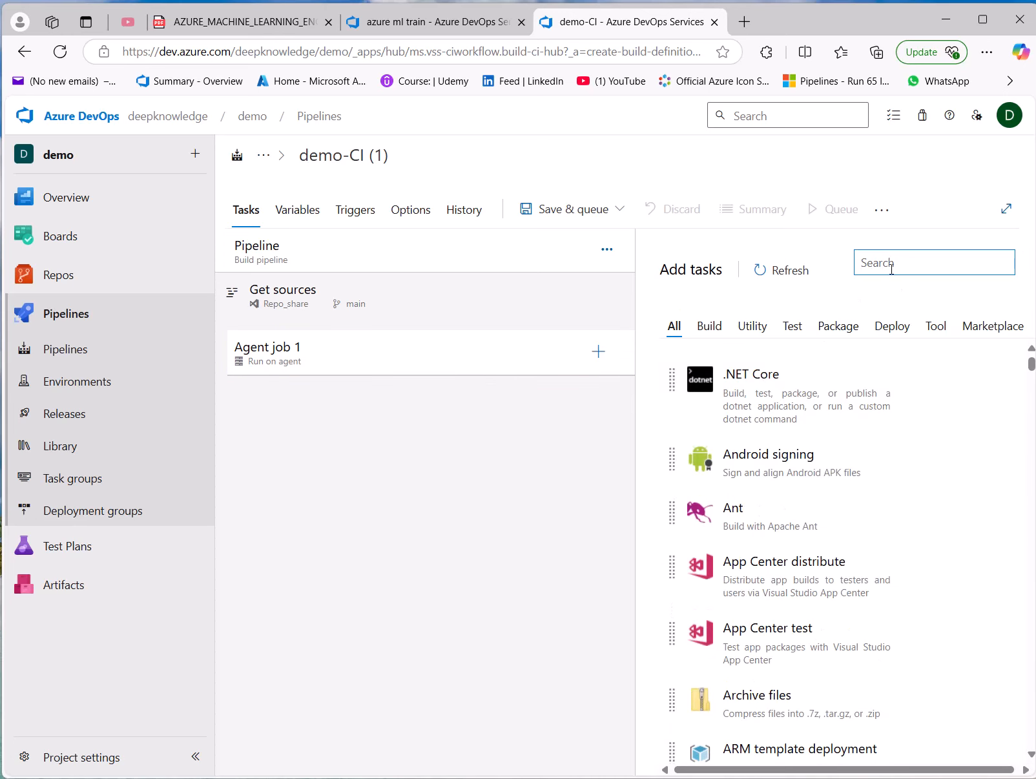
{"action": "type", "text": "poweer"}
{"action": "key", "text": "BackSpace"}
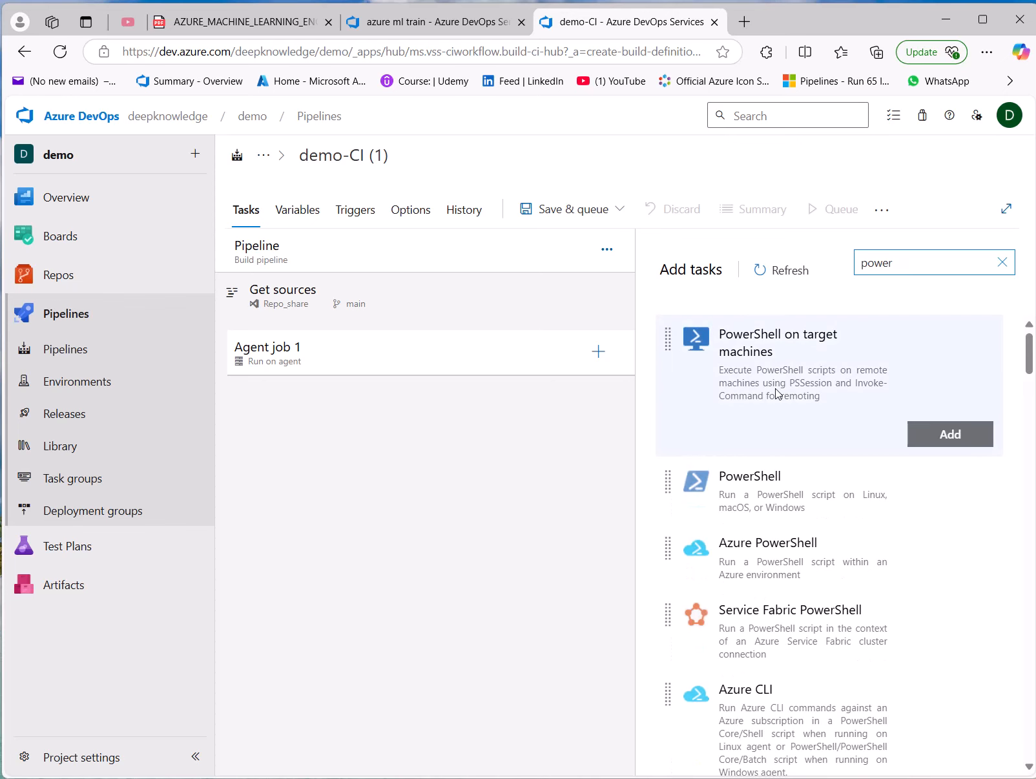
{"action": "left_click", "coordinate": [775, 479]}
{"action": "left_click", "coordinate": [963, 508]}
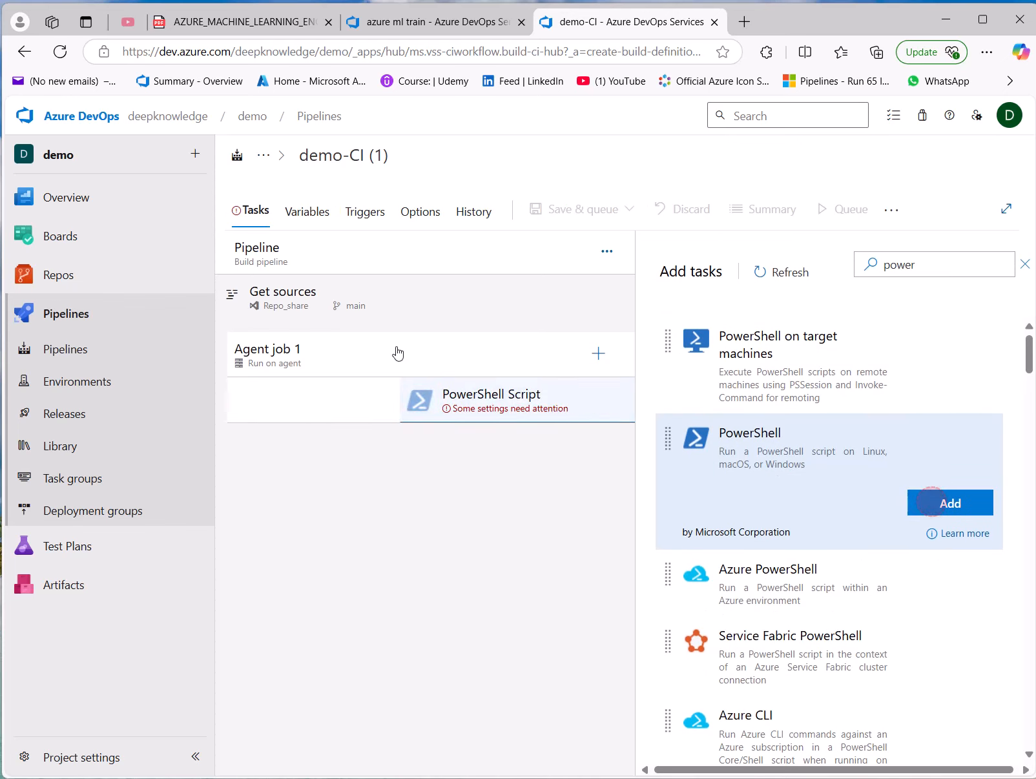
{"action": "left_click", "coordinate": [326, 415]}
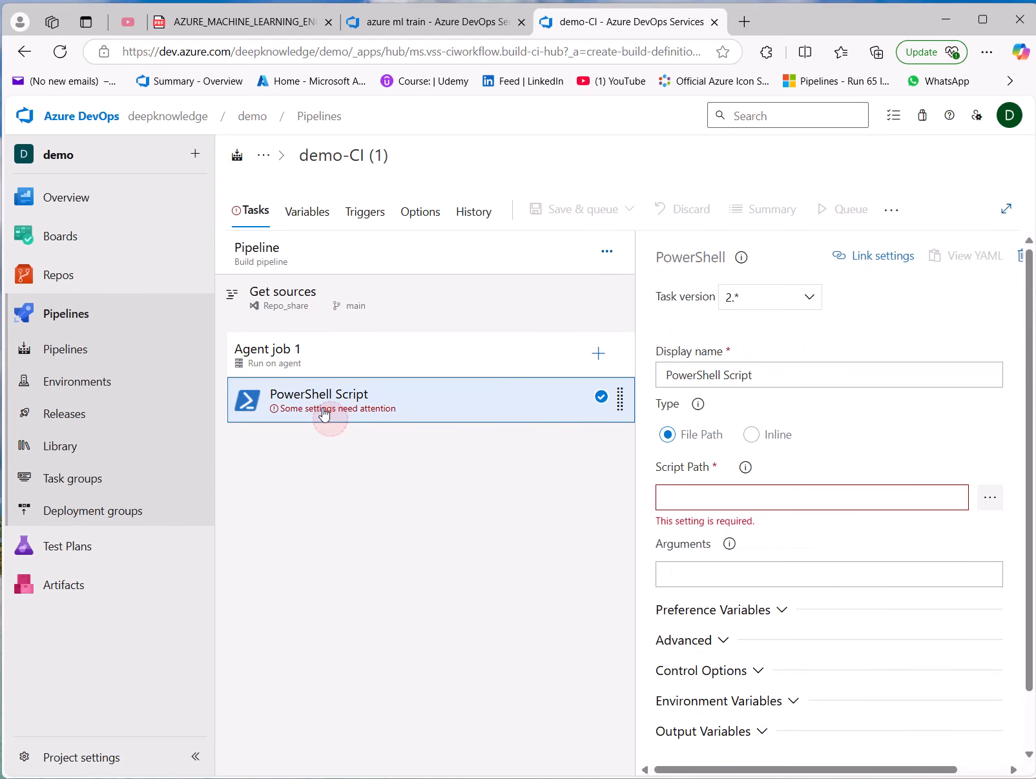
Copy the $(RESOURCE_GROUP) variable reference from the Create Azure Resource Group task's inline script in the azure ml train pipeline.
{"action": "left_click", "coordinate": [445, 22]}
{"action": "scroll", "coordinate": [790, 692], "scroll_direction": "down", "scroll_amount": 1}
{"action": "left_click", "coordinate": [787, 696]}
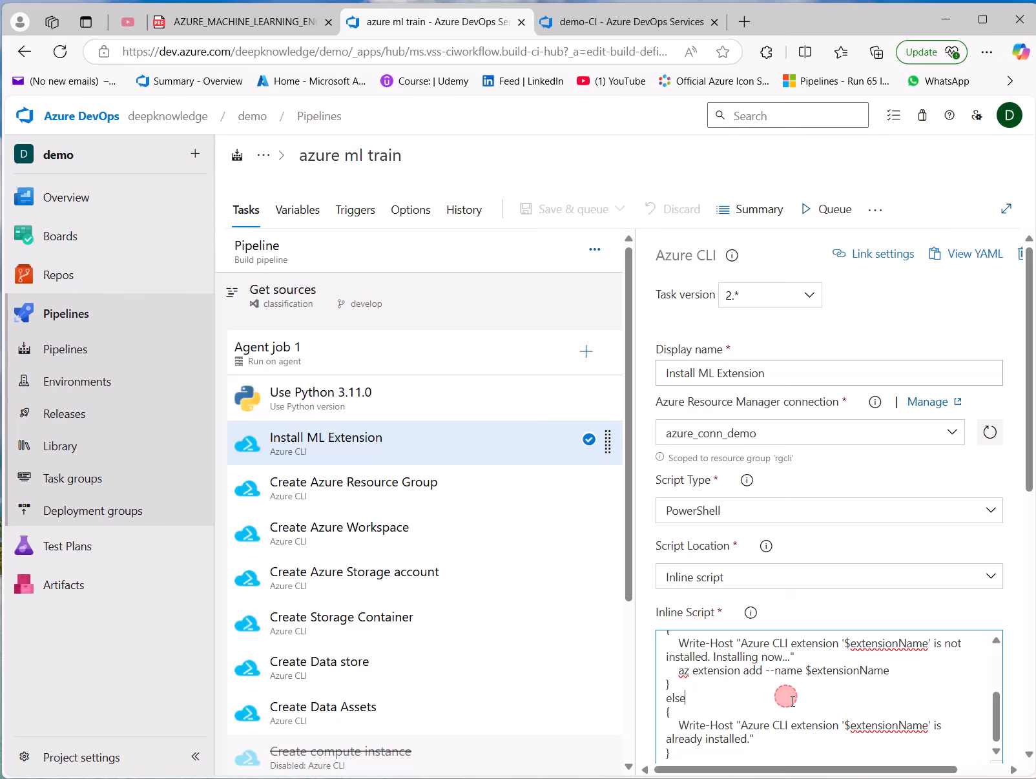
{"action": "scroll", "coordinate": [779, 719], "scroll_direction": "up", "scroll_amount": 1}
{"action": "left_click", "coordinate": [374, 487]}
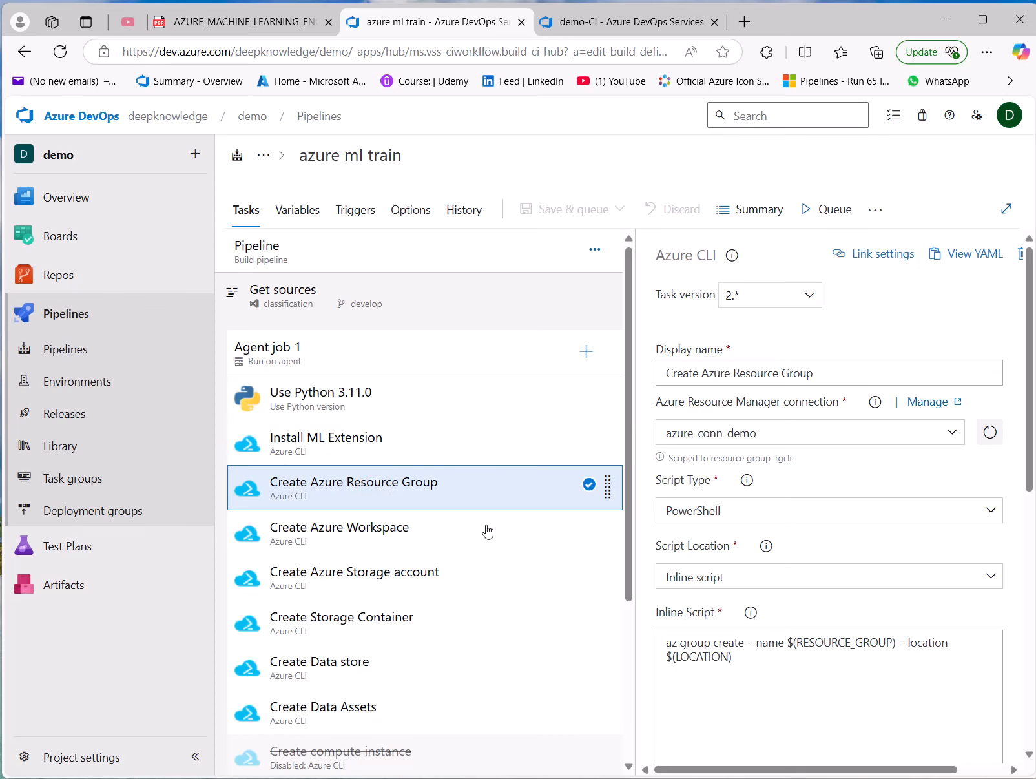
{"action": "left_click_drag", "start_coordinate": [788, 642], "coordinate": [896, 639]}
{"action": "key", "text": "ctrl+c"}
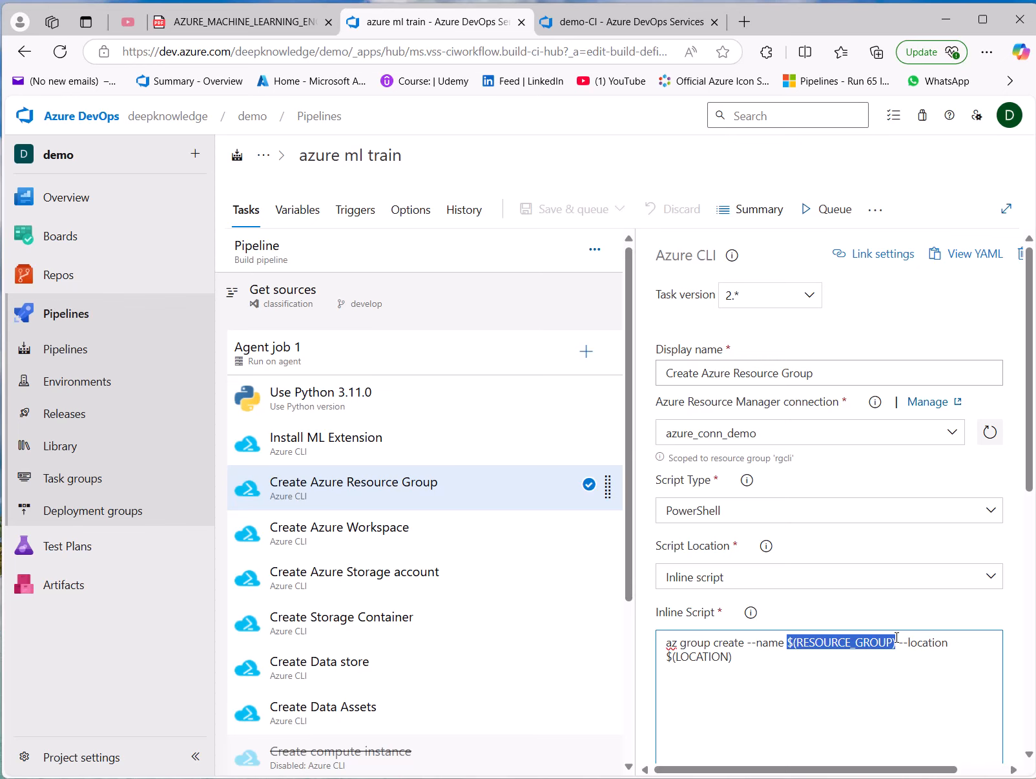
Set the PowerShell Script task in the demo-CI (1) pipeline to use an inline script.
{"action": "left_click", "coordinate": [569, 23]}
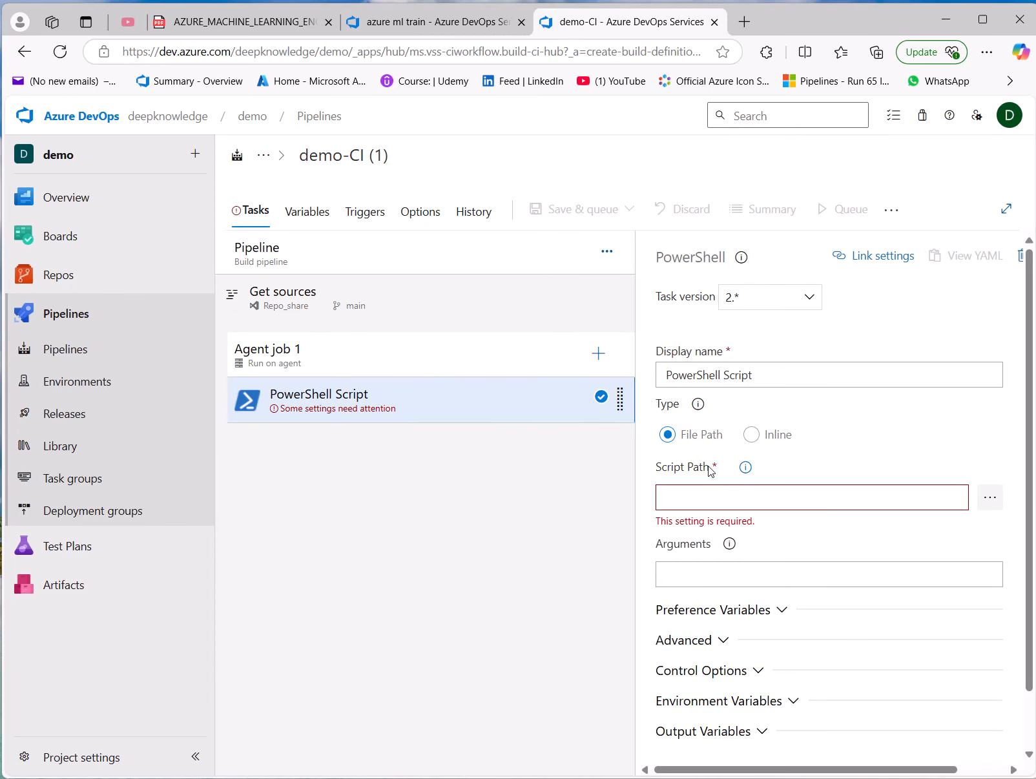
{"action": "left_click", "coordinate": [751, 434]}
{"action": "left_click", "coordinate": [740, 550]}
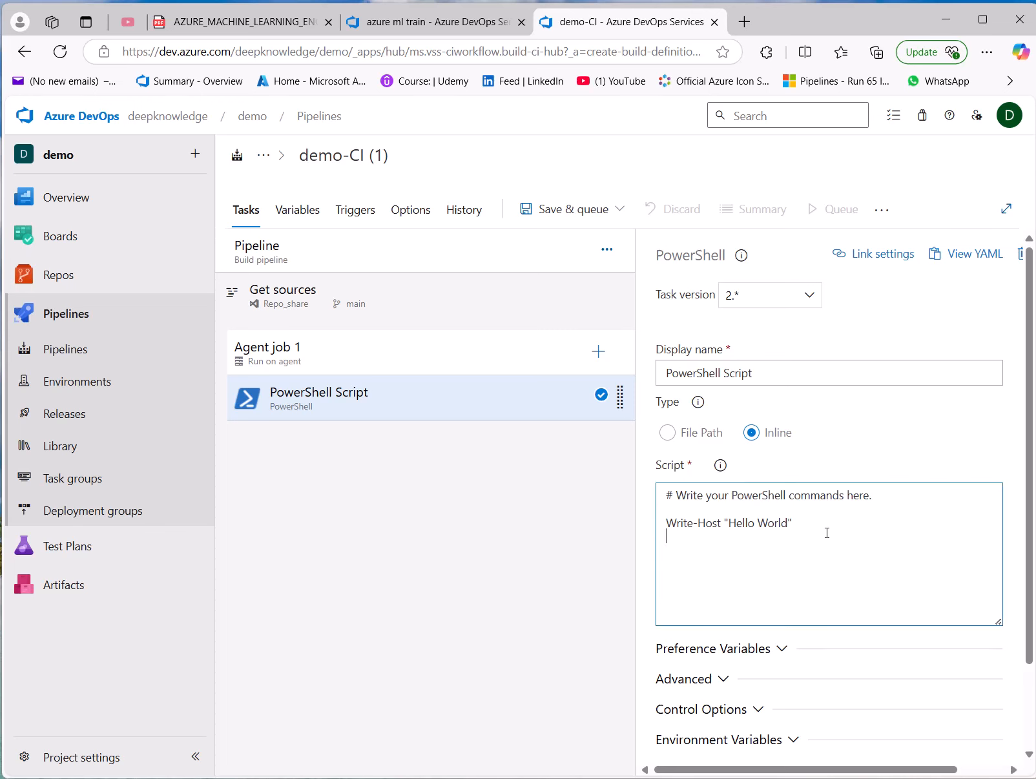
Replace the Hello World text in the Write-Host command with a space and the copied $(RESOURCE_GROUP) reference.
{"action": "left_click", "coordinate": [729, 519]}
{"action": "key", "text": "shift+End"}
{"action": "key", "text": "shift+Left"}
{"action": "key", "text": "shift+Left"}
{"action": "key", "text": "shift+Right"}
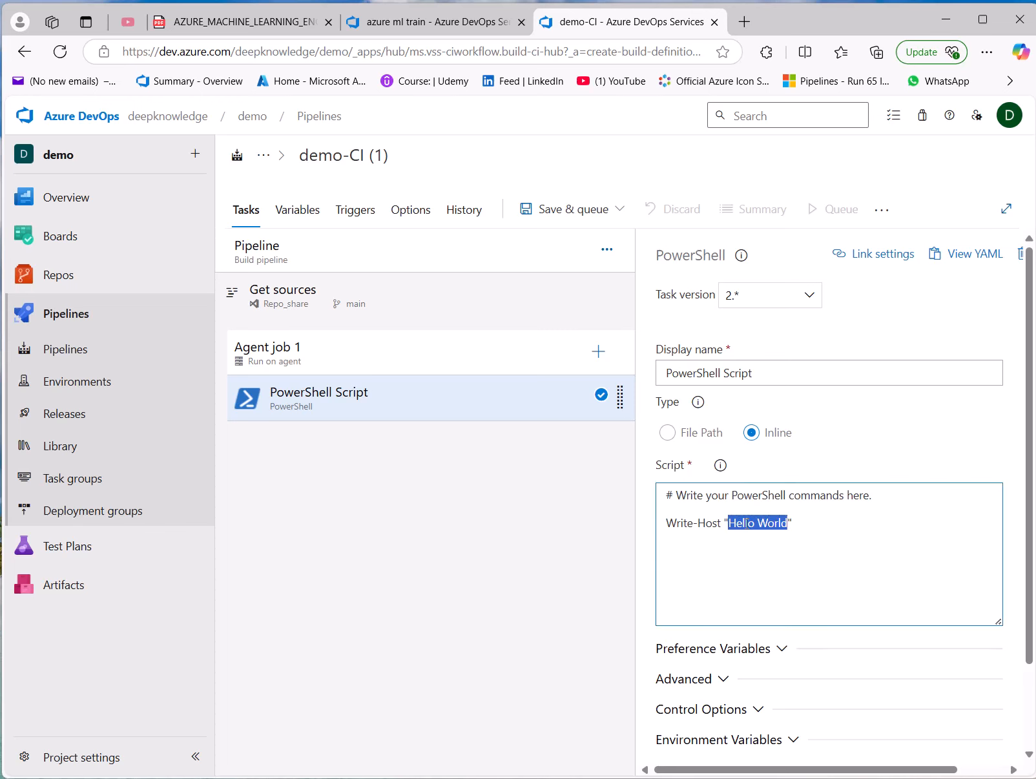
{"action": "key", "text": "BackSpace"}
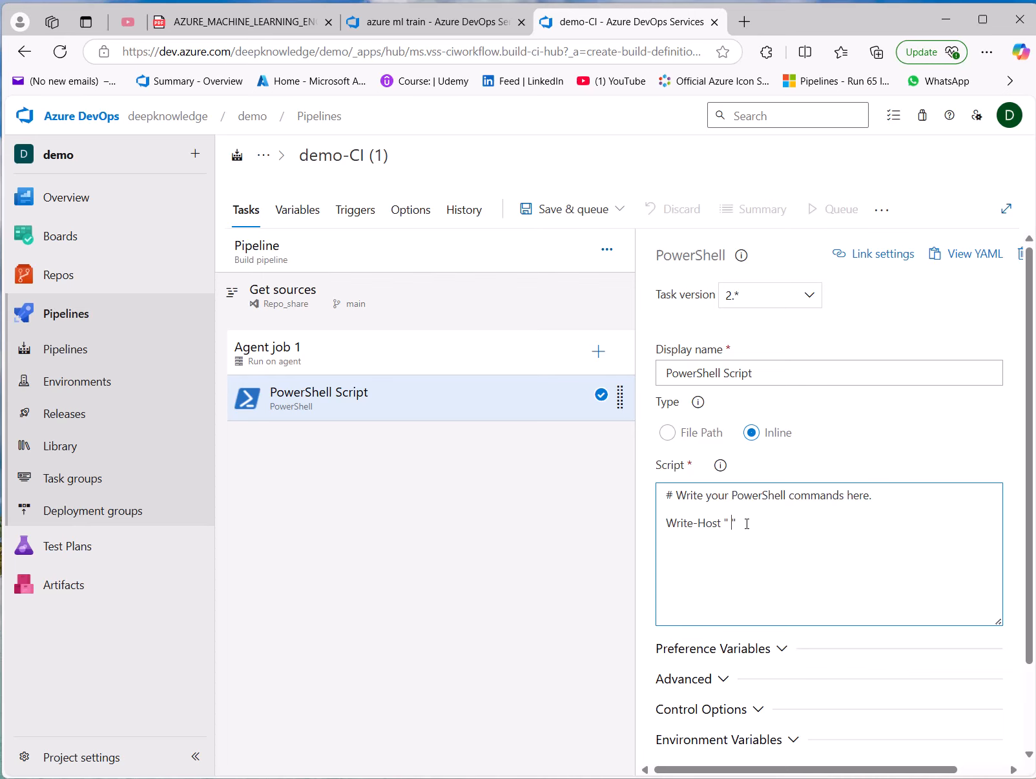
{"action": "key", "text": "ctrl+v"}
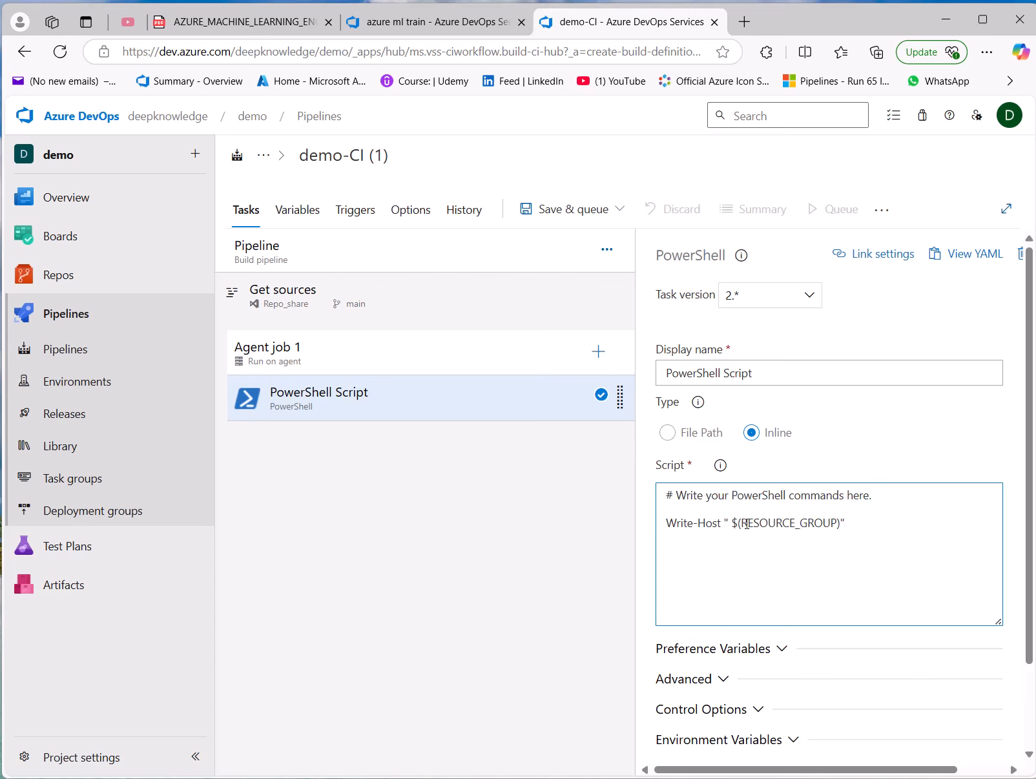
{"action": "double_click", "coordinate": [682, 524]}
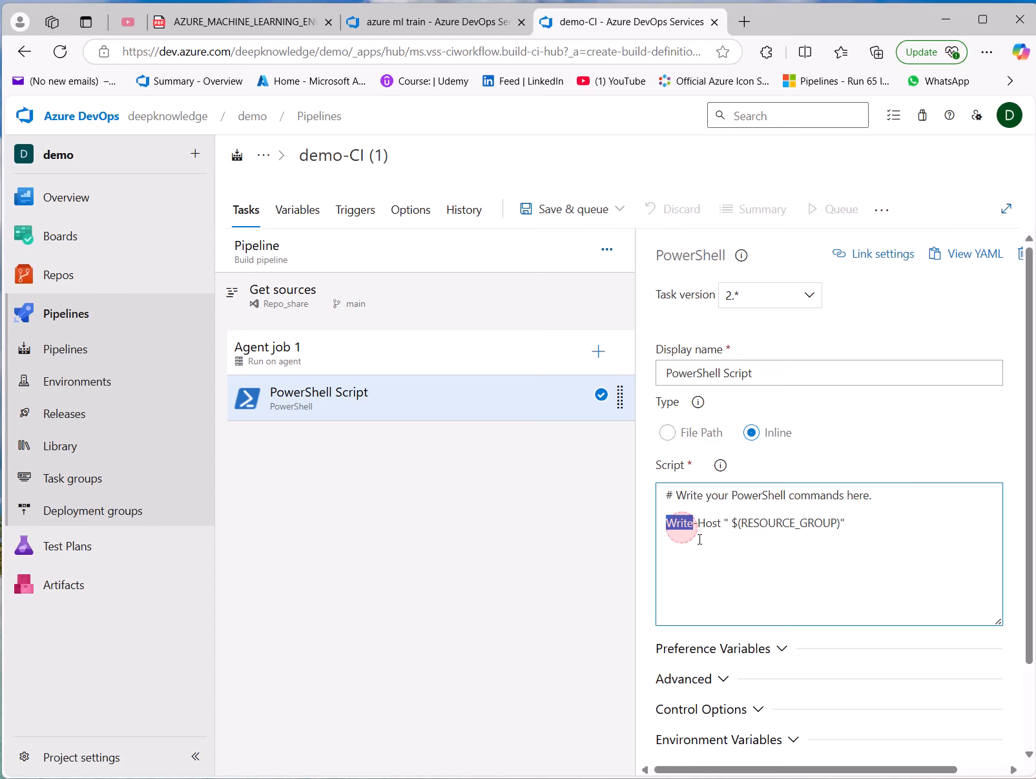
{"action": "double_click", "coordinate": [709, 523]}
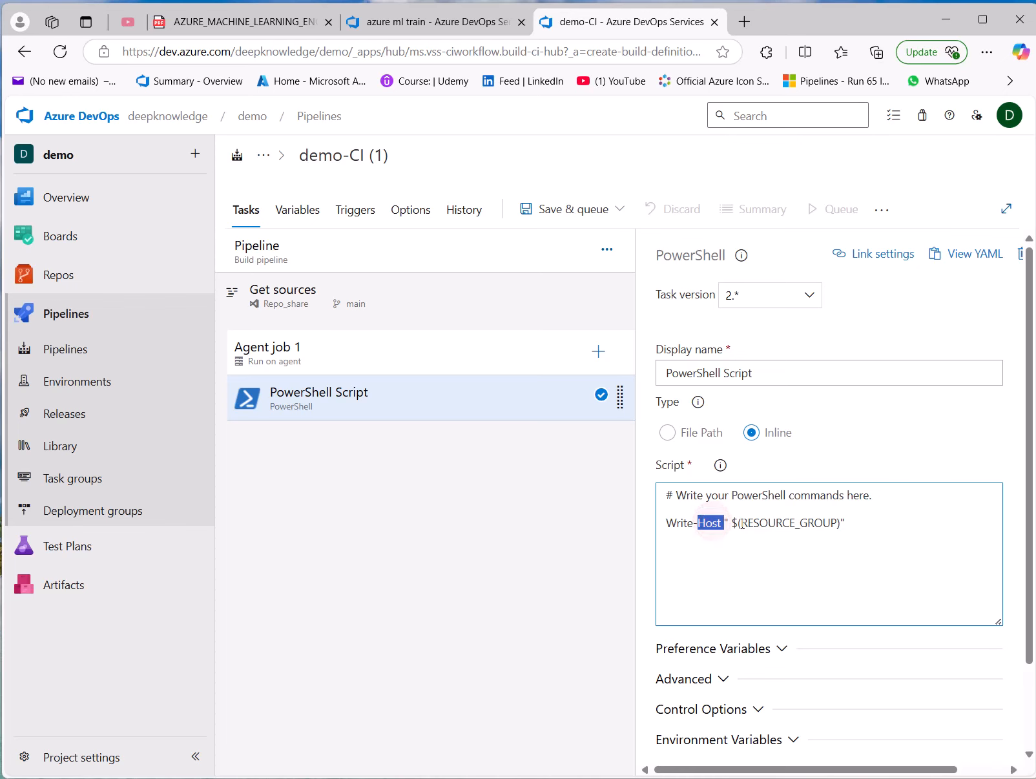
Compare the RESOURCE_GROUP reference in demo-CI (1)'s inline script with the one in the azure ml train pipeline.
{"action": "double_click", "coordinate": [744, 523]}
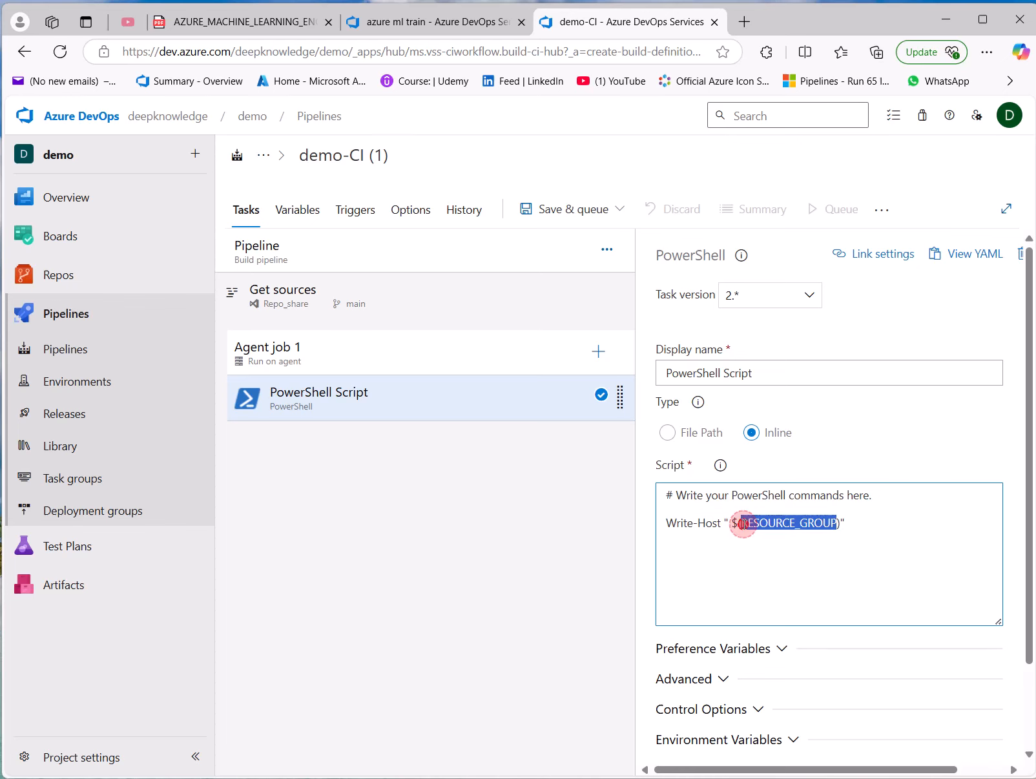
{"action": "left_click", "coordinate": [420, 21]}
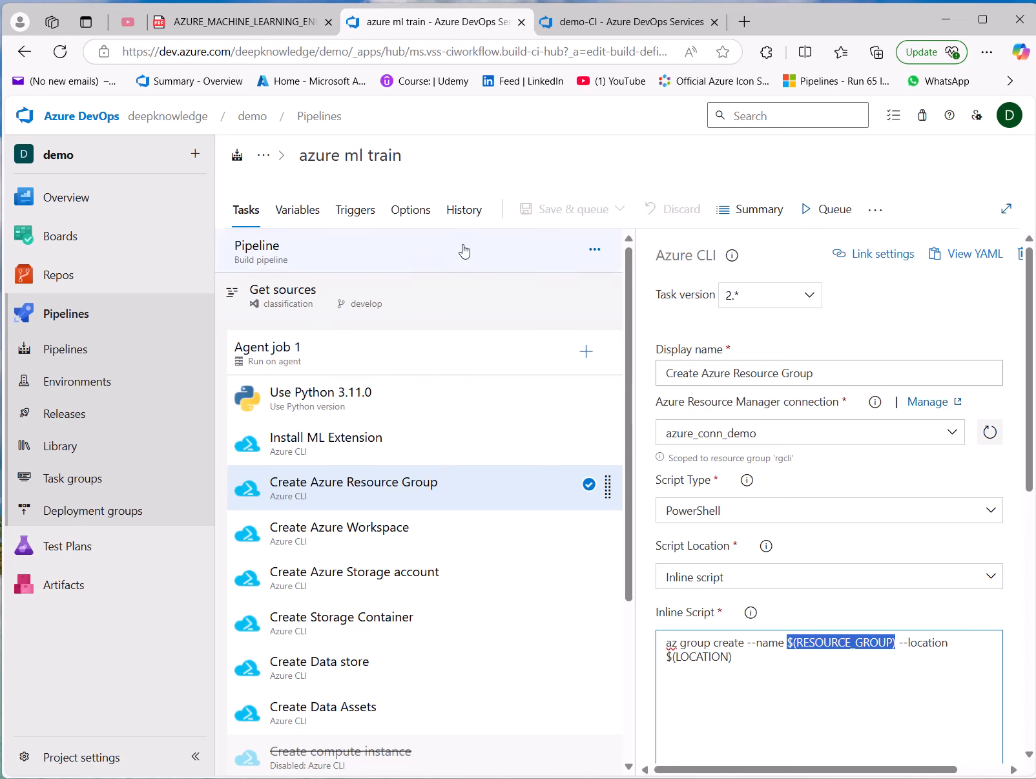
{"action": "left_click", "coordinate": [656, 25]}
{"action": "left_click", "coordinate": [541, 563]}
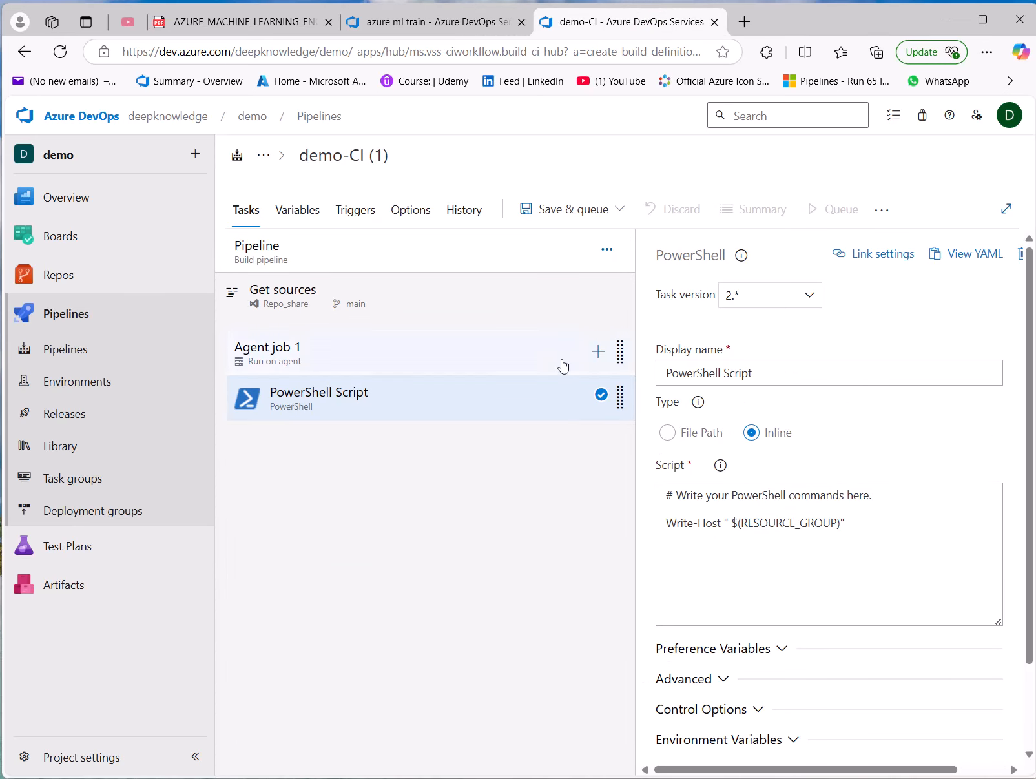
{"action": "double_click", "coordinate": [761, 521]}
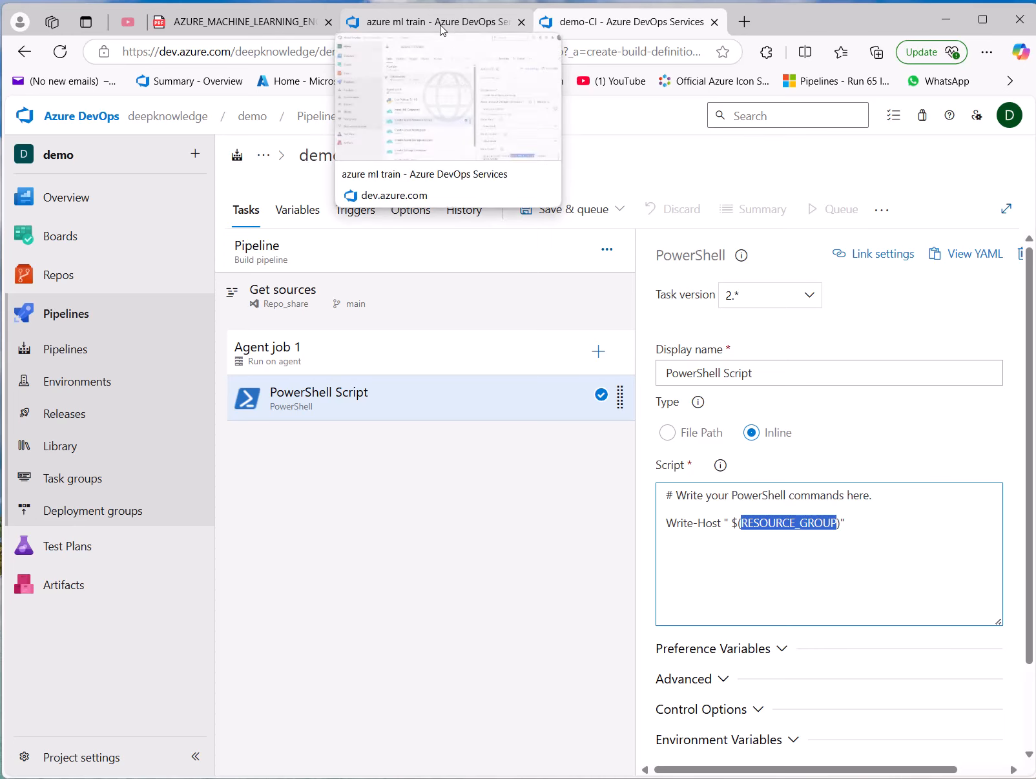
Save and queue a manual run of the demo-CI (1) pipeline.
{"action": "left_click", "coordinate": [551, 211]}
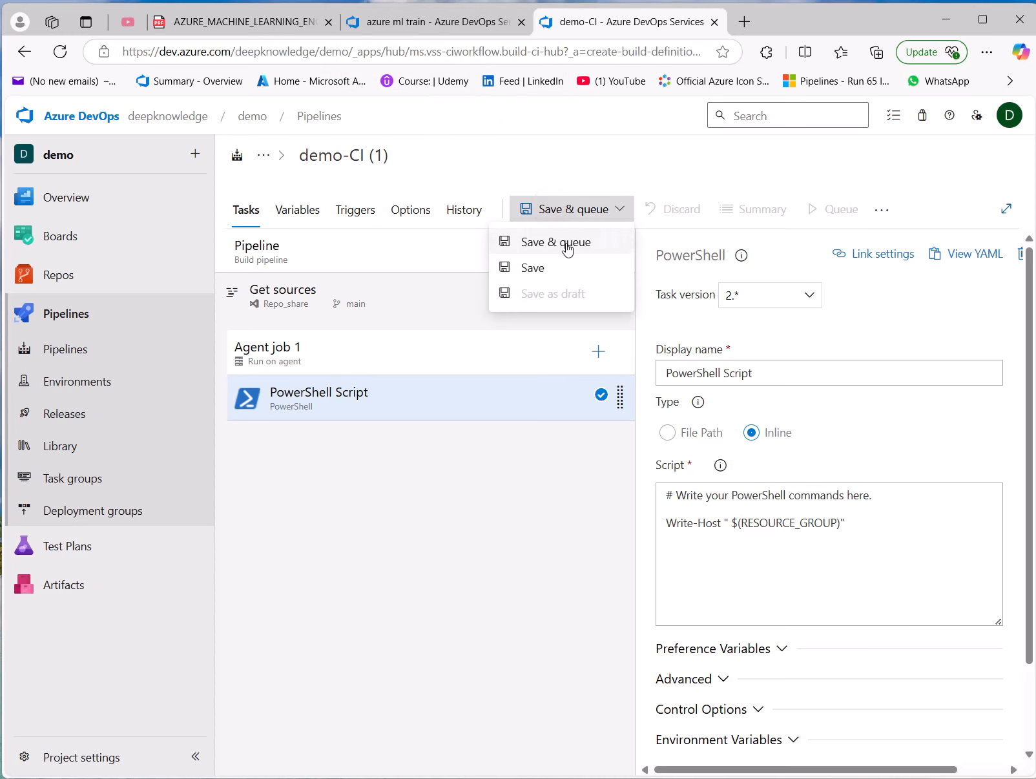
{"action": "left_click", "coordinate": [555, 240]}
{"action": "left_click", "coordinate": [949, 749]}
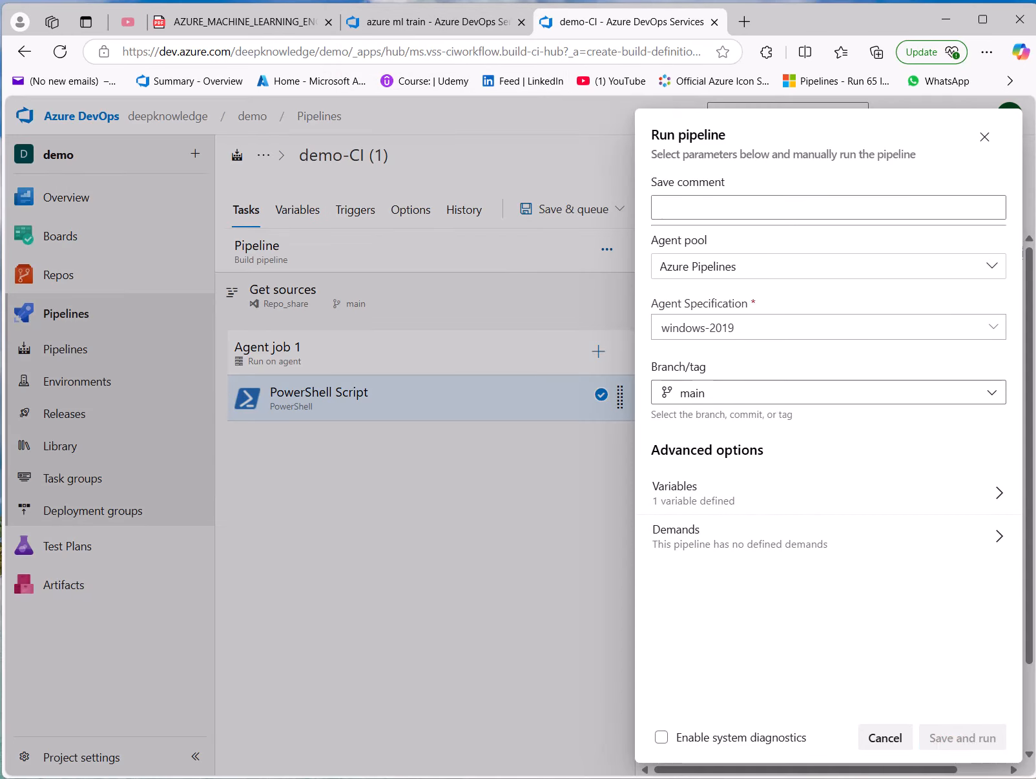
Switch to Windows PowerShell and open a new session on drive D:.
{"action": "left_click", "coordinate": [1020, 777]}
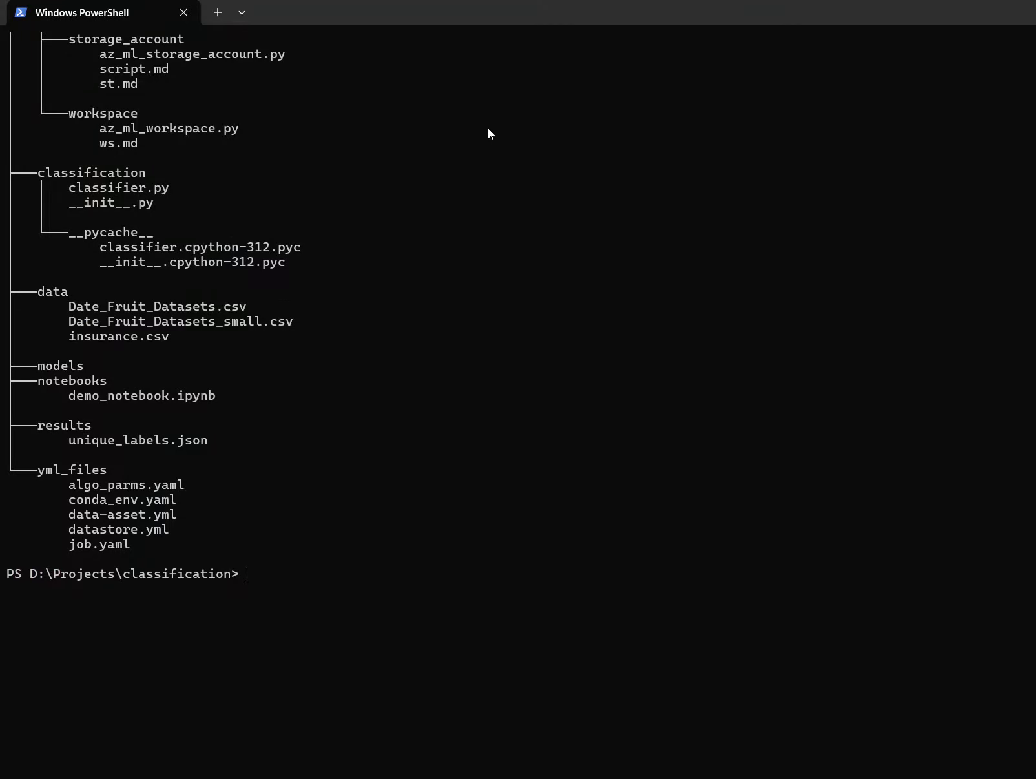
{"action": "left_click", "coordinate": [218, 12]}
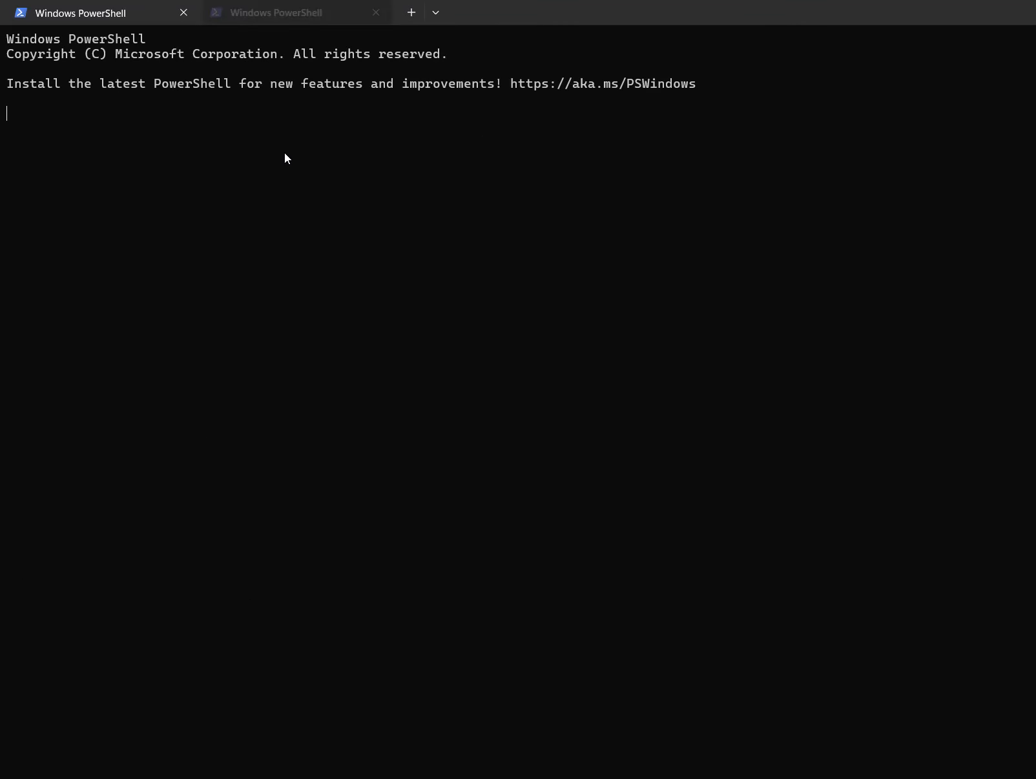
{"action": "type", "text": "d:"}
{"action": "key", "text": "Return"}
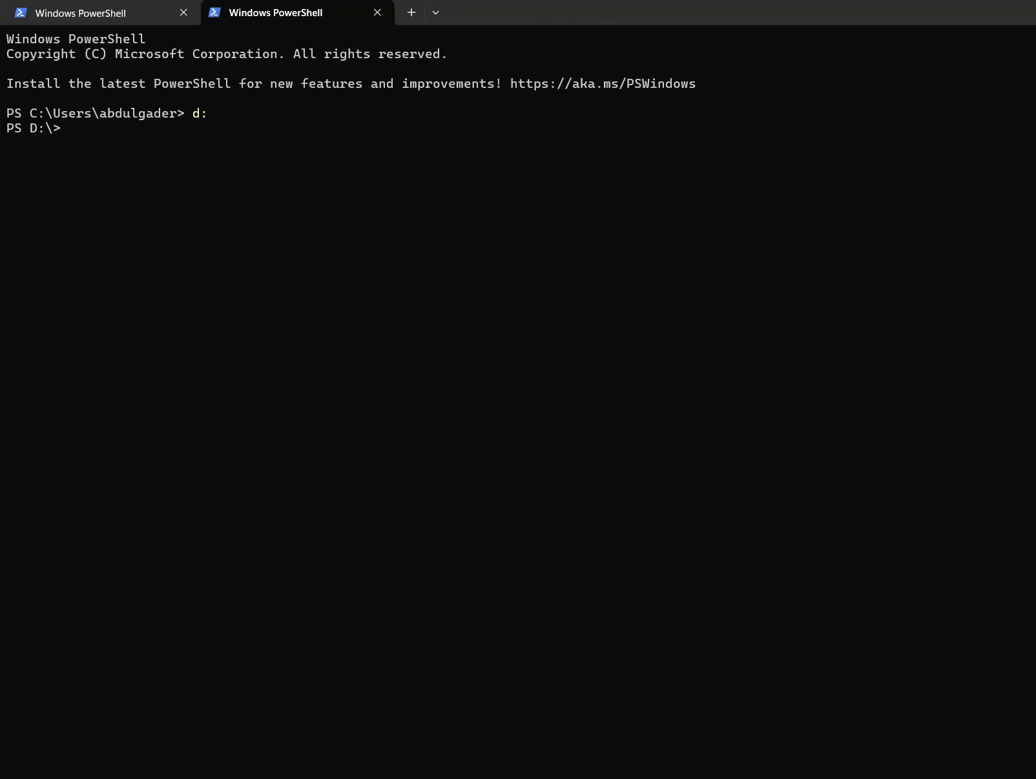
Change to the agent folder on drive D: and start the build agent's run script.
{"action": "type", "text": "cd .\\"}
{"action": "type", "text": "age"}
{"action": "key", "text": "Tab"}
{"action": "key", "text": "Return"}
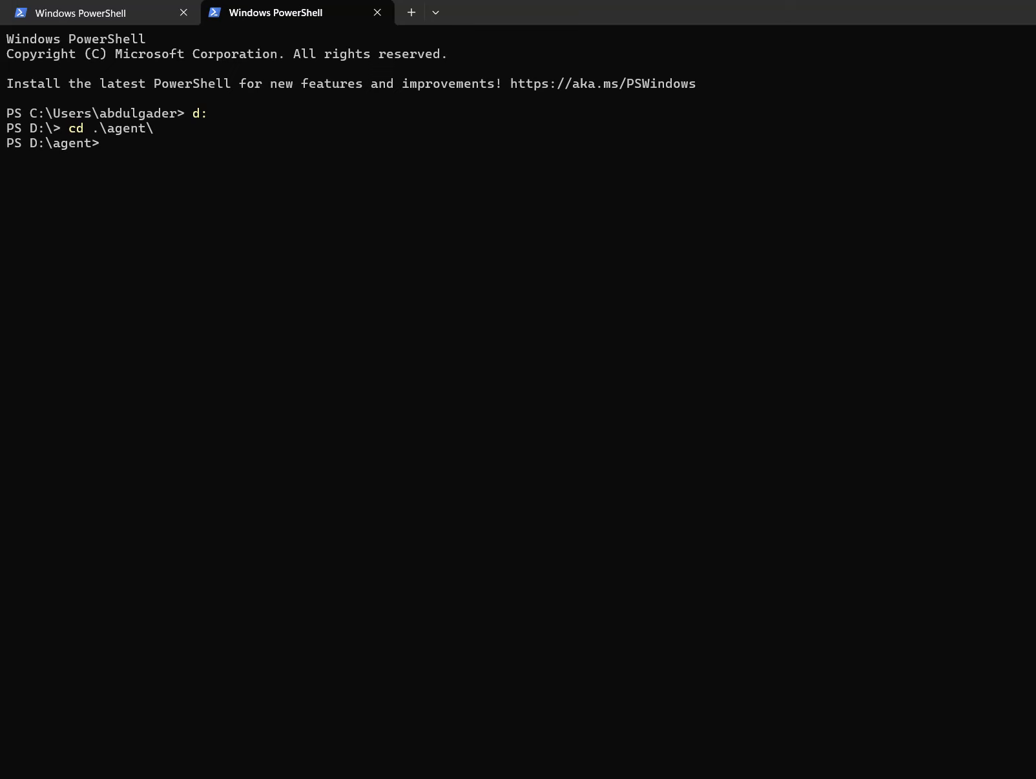
{"action": "type", "text": "run"}
{"action": "key", "text": "Tab"}
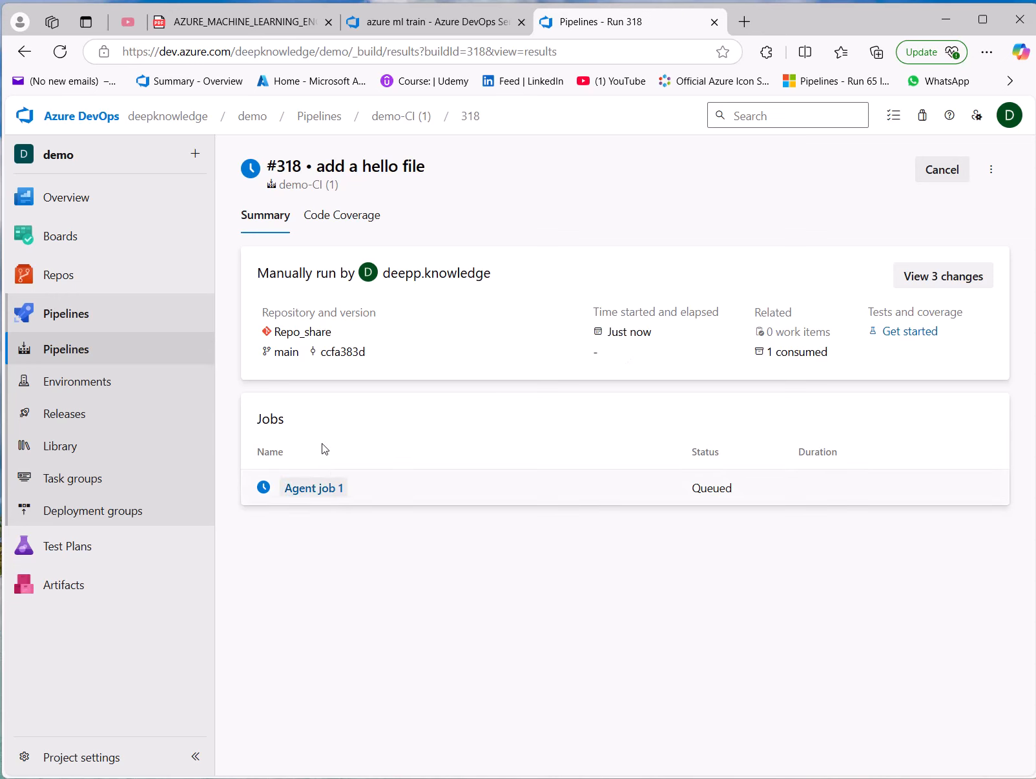
Follow the progress of demo-CI (1) run #318 in the Agent job 1 log, reopening it from the pipelines list.
{"action": "left_click", "coordinate": [309, 489]}
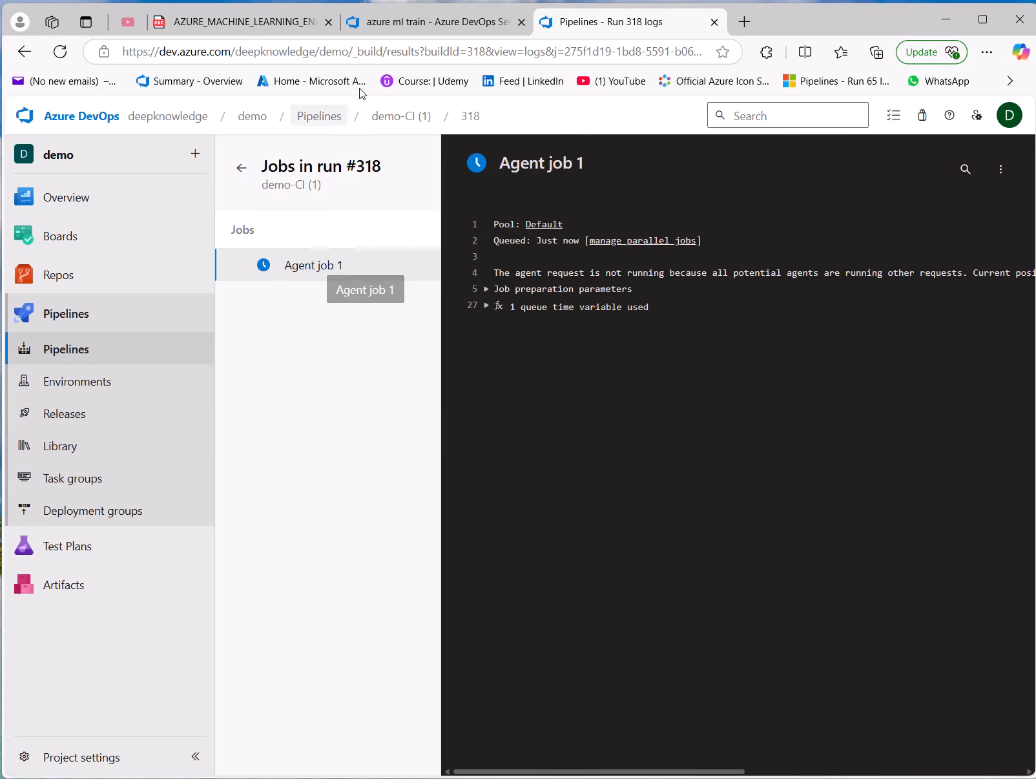
{"action": "left_click", "coordinate": [394, 118]}
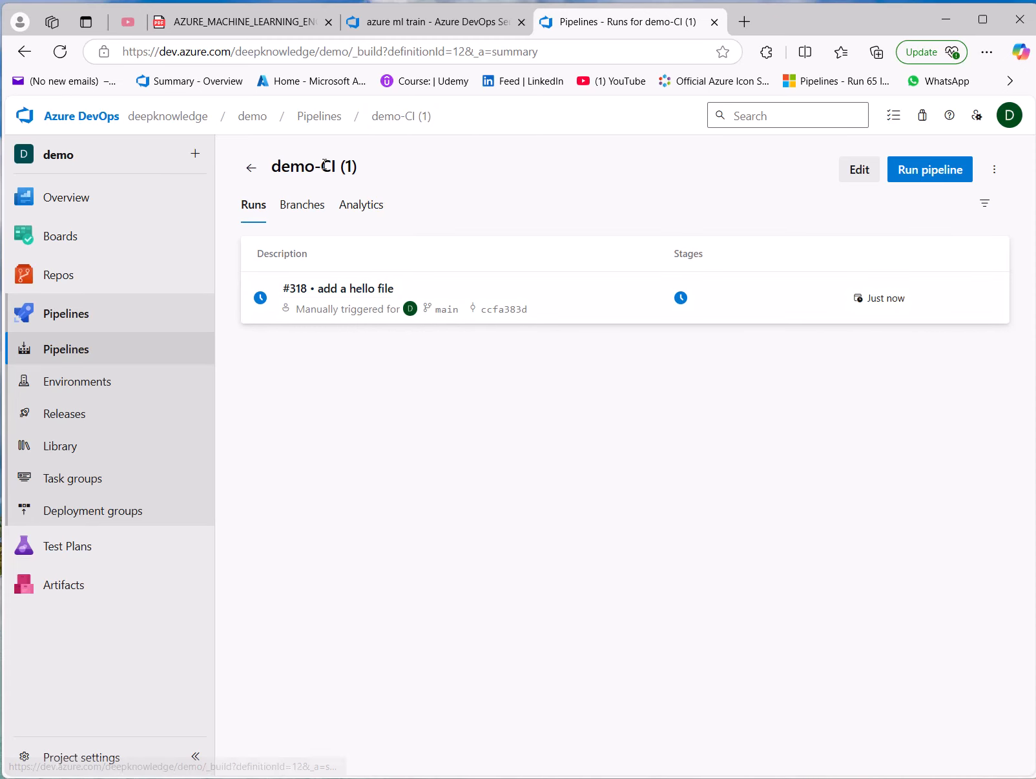
{"action": "left_click", "coordinate": [876, 175]}
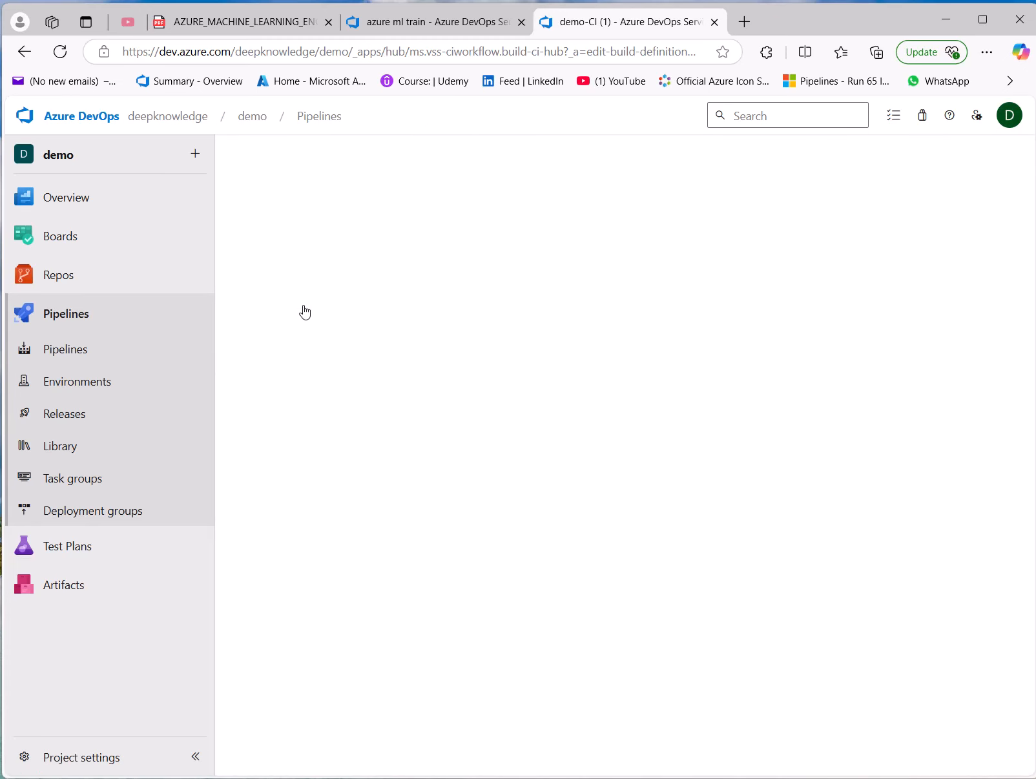
{"action": "left_click", "coordinate": [321, 115]}
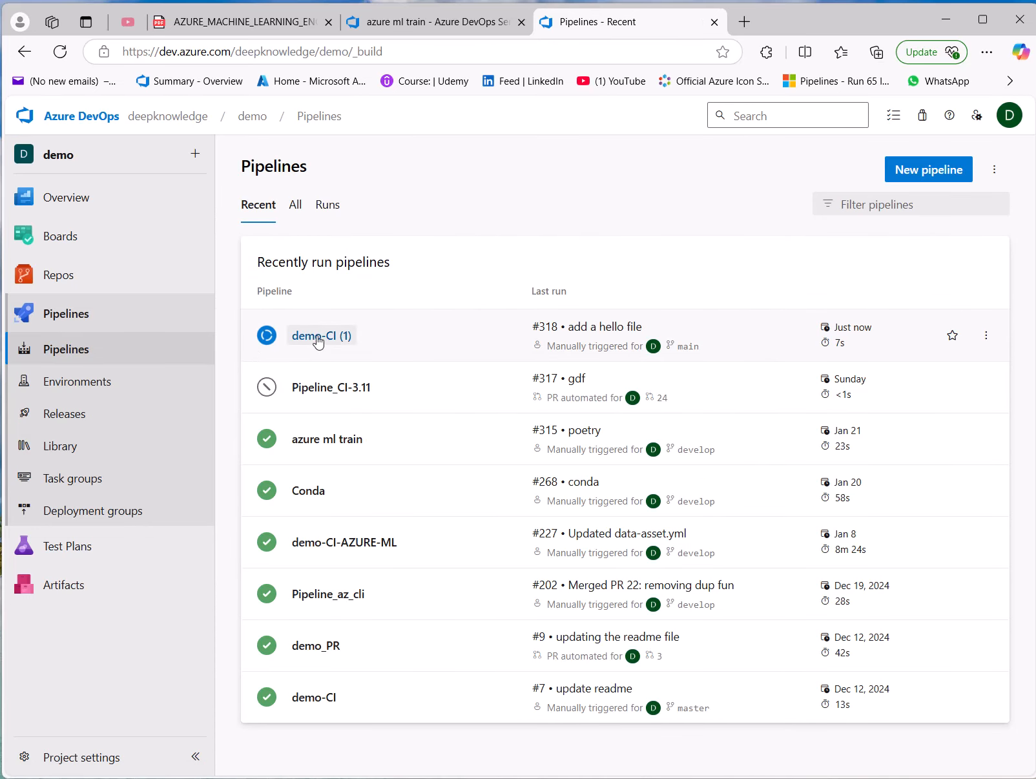
{"action": "left_click", "coordinate": [313, 336]}
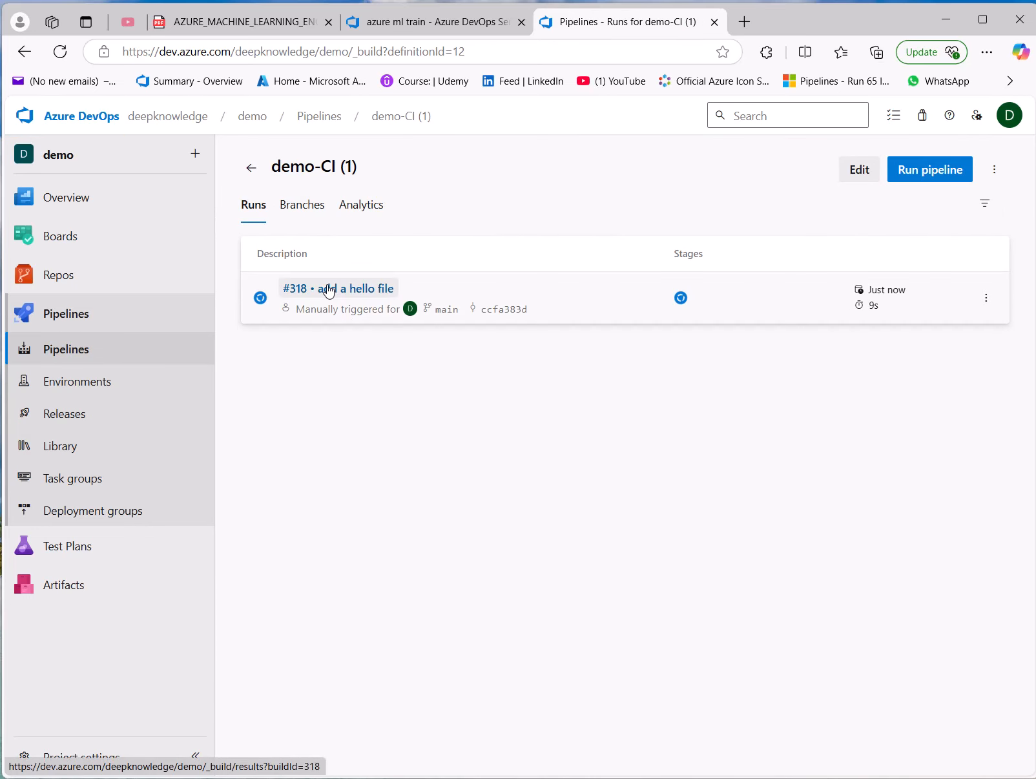
{"action": "left_click", "coordinate": [349, 288]}
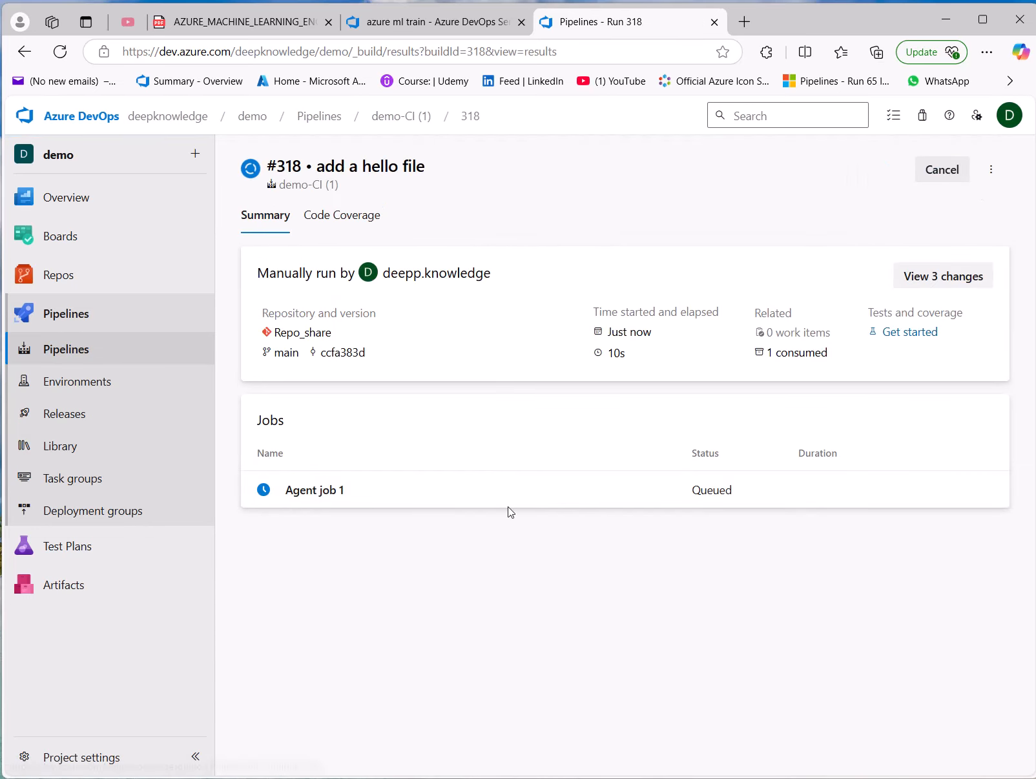
{"action": "left_click", "coordinate": [328, 492]}
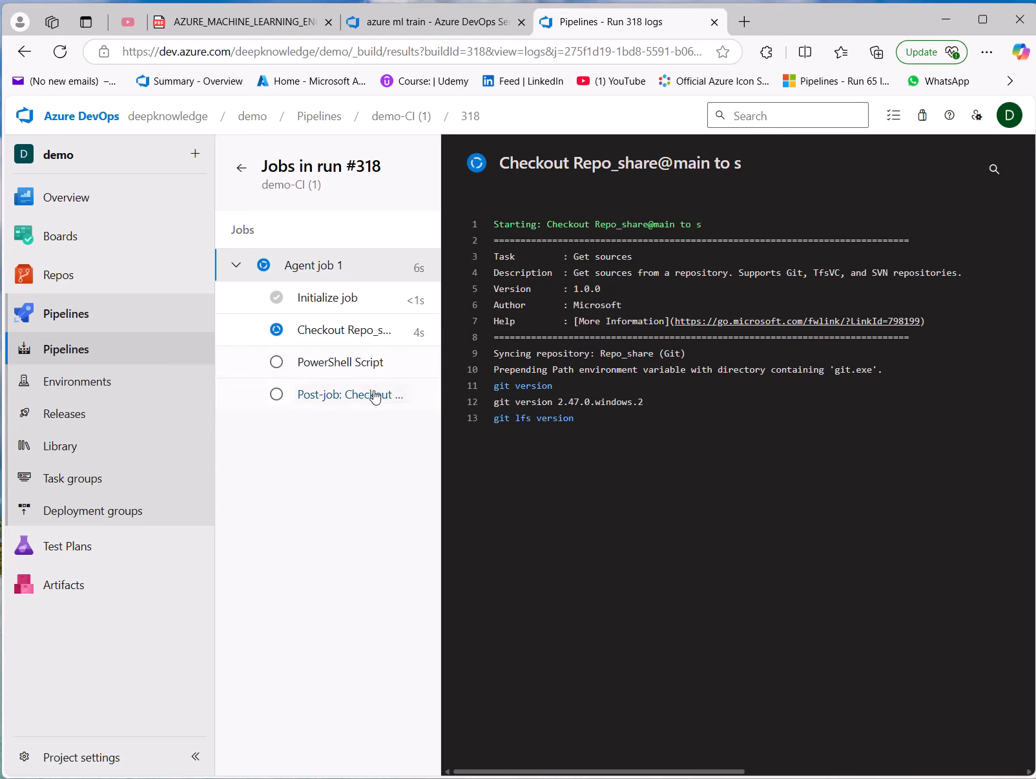
Examine the PowerShell Script task's log in run #318, focusing on the Write-Host line and its CategoryInfo entry.
{"action": "left_click", "coordinate": [336, 364]}
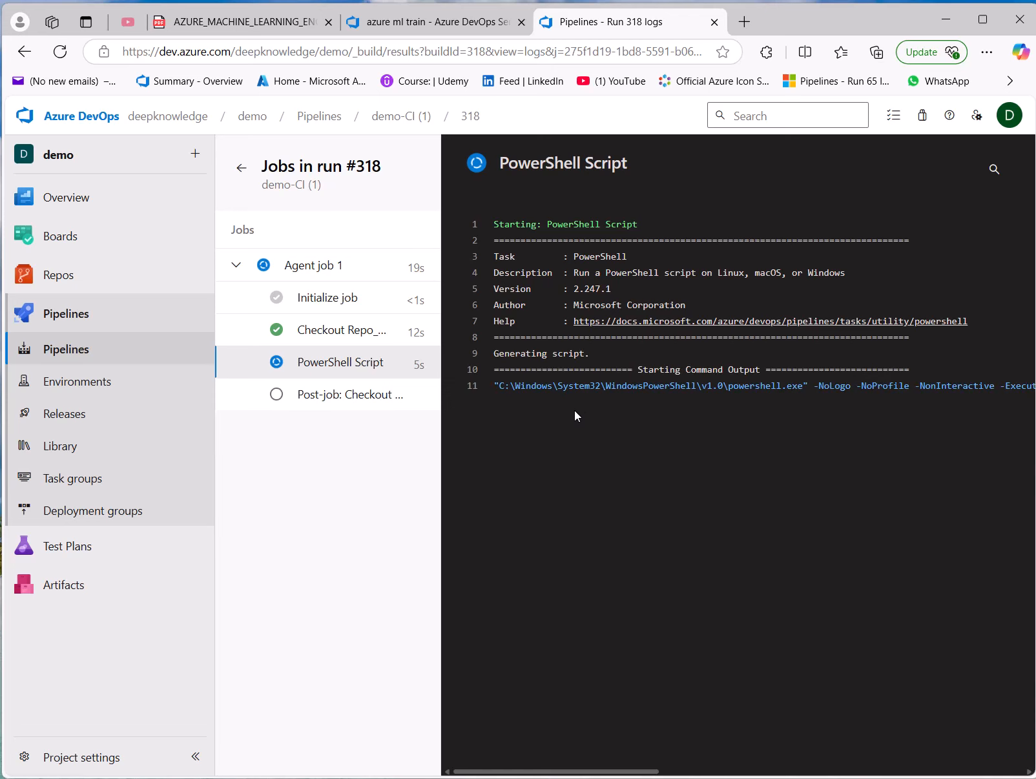
{"action": "left_click", "coordinate": [332, 363]}
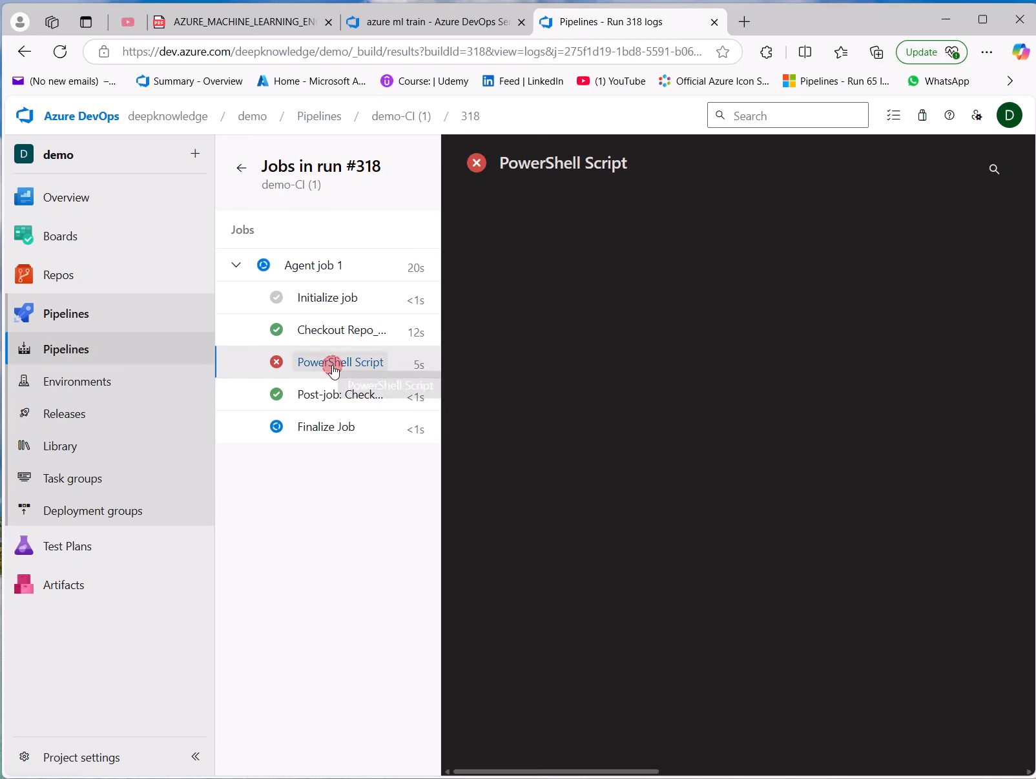
{"action": "left_click", "coordinate": [346, 362]}
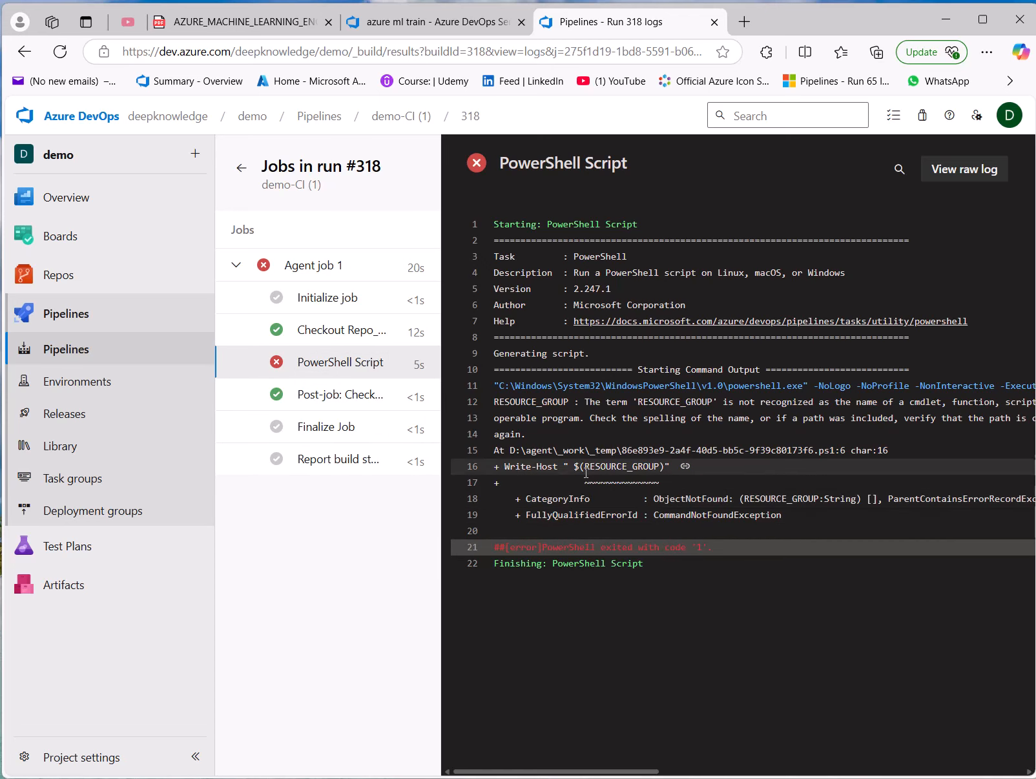
{"action": "double_click", "coordinate": [611, 468]}
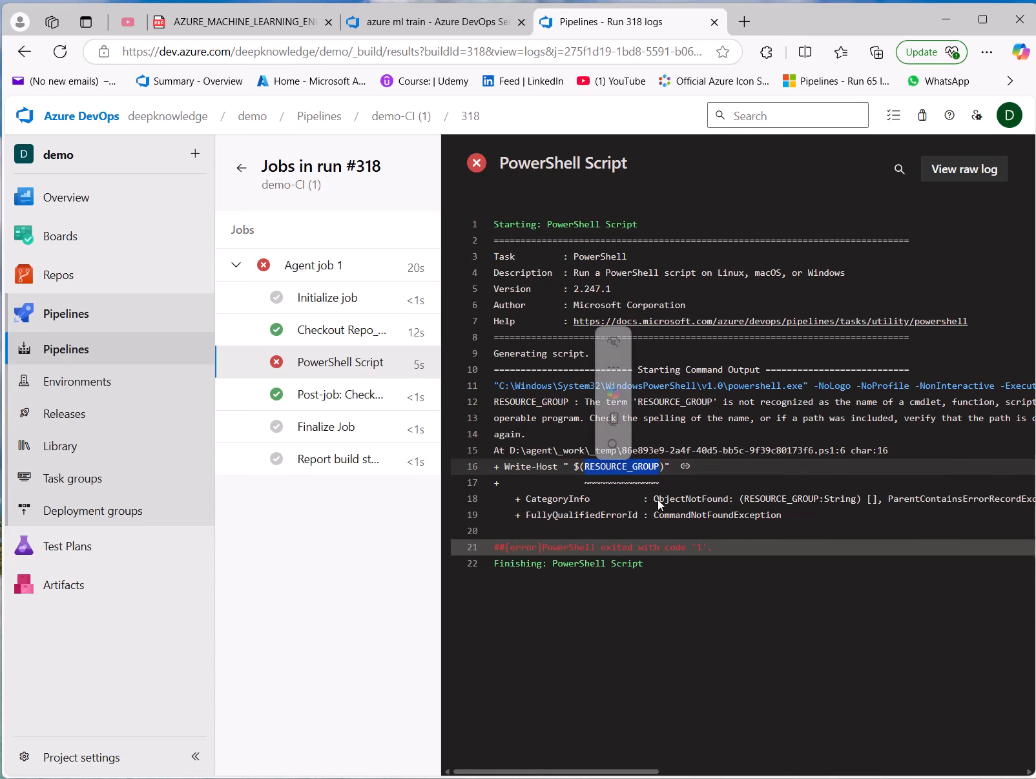
{"action": "left_click_drag", "start_coordinate": [654, 498], "coordinate": [852, 504]}
{"action": "left_click", "coordinate": [754, 520]}
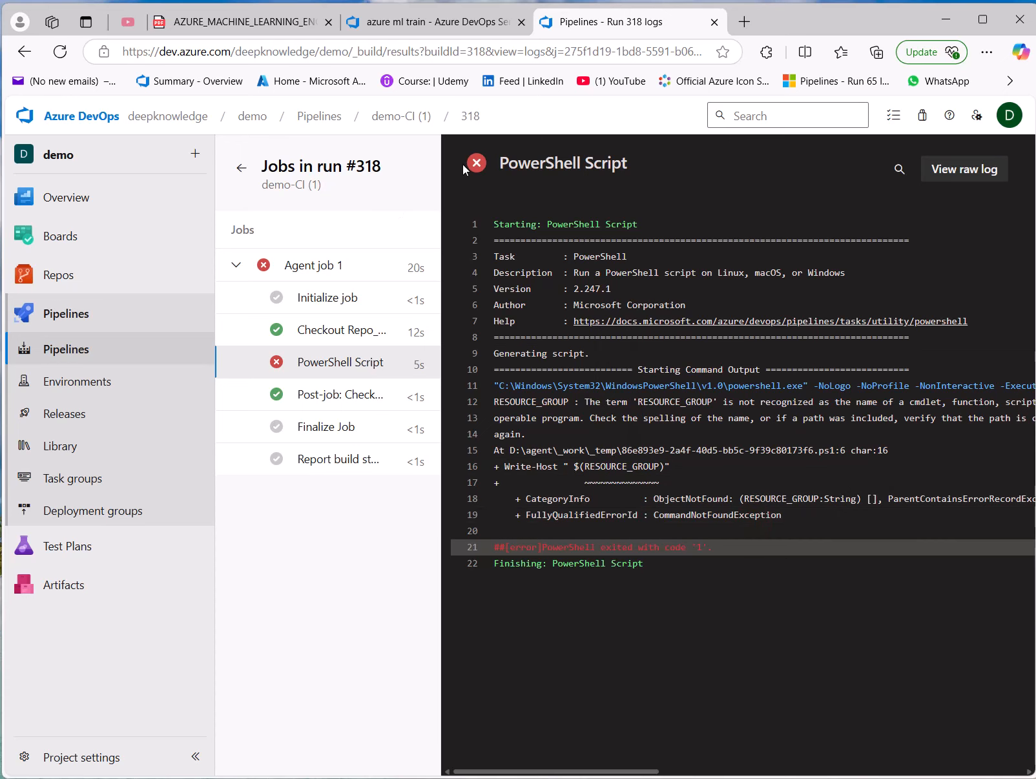
Glance at the azure ml train pipeline and open the demo-CI (1) pipeline for editing.
{"action": "left_click", "coordinate": [481, 19]}
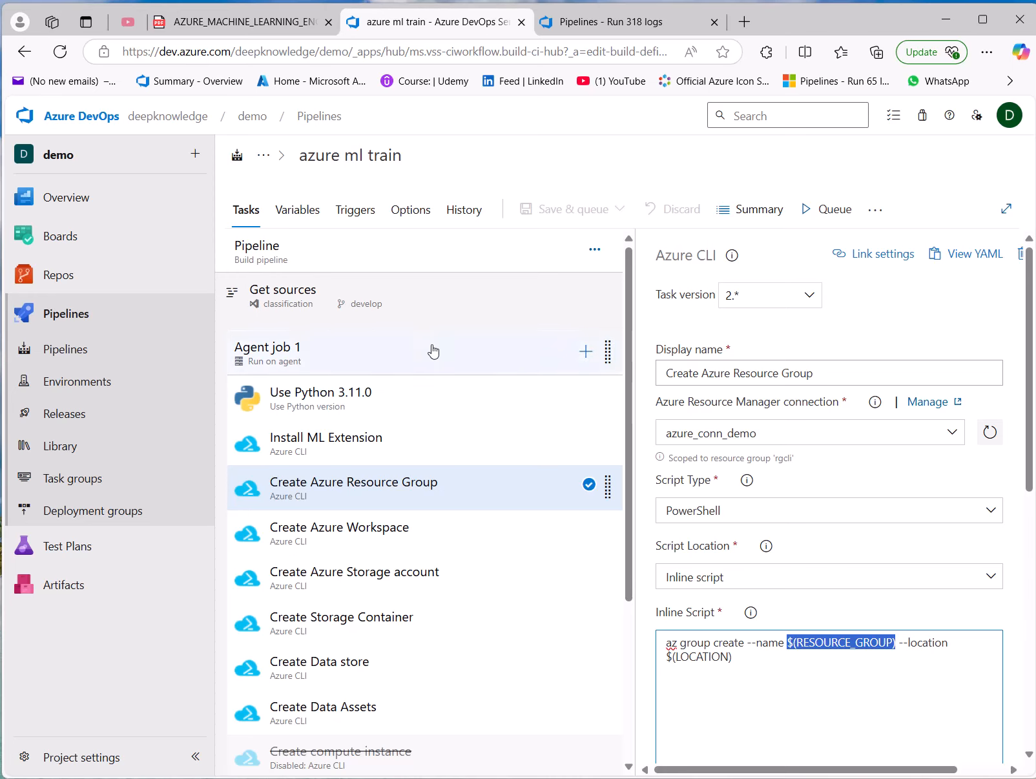
{"action": "left_click", "coordinate": [594, 22]}
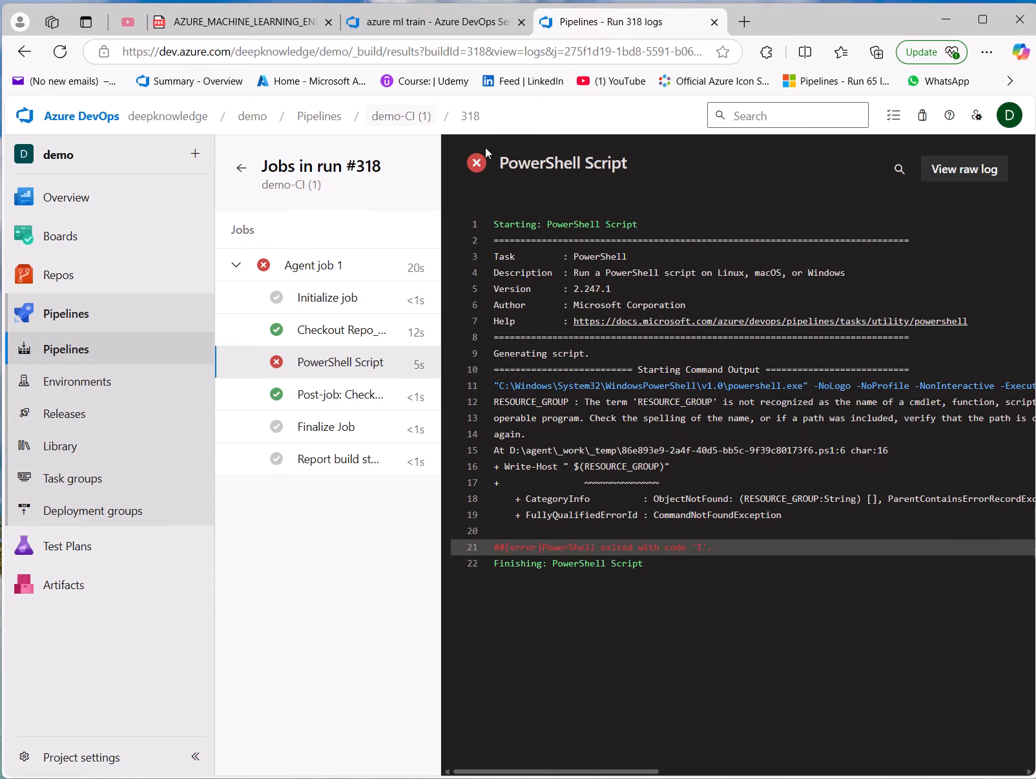
{"action": "left_click", "coordinate": [420, 118]}
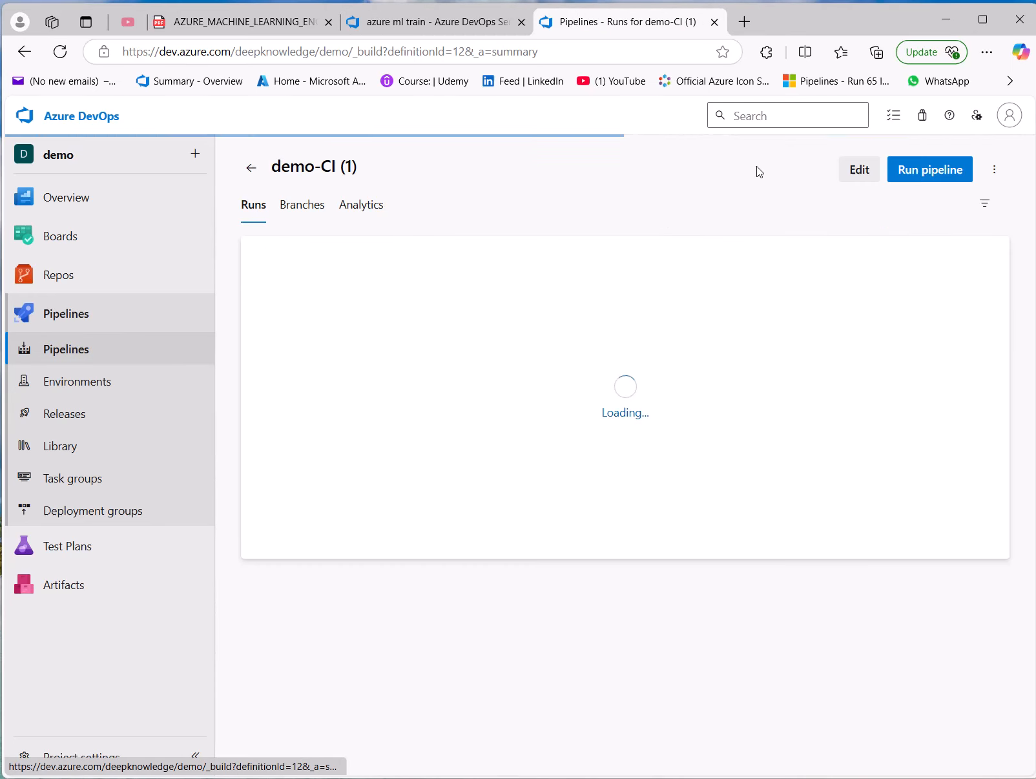
{"action": "left_click", "coordinate": [859, 170]}
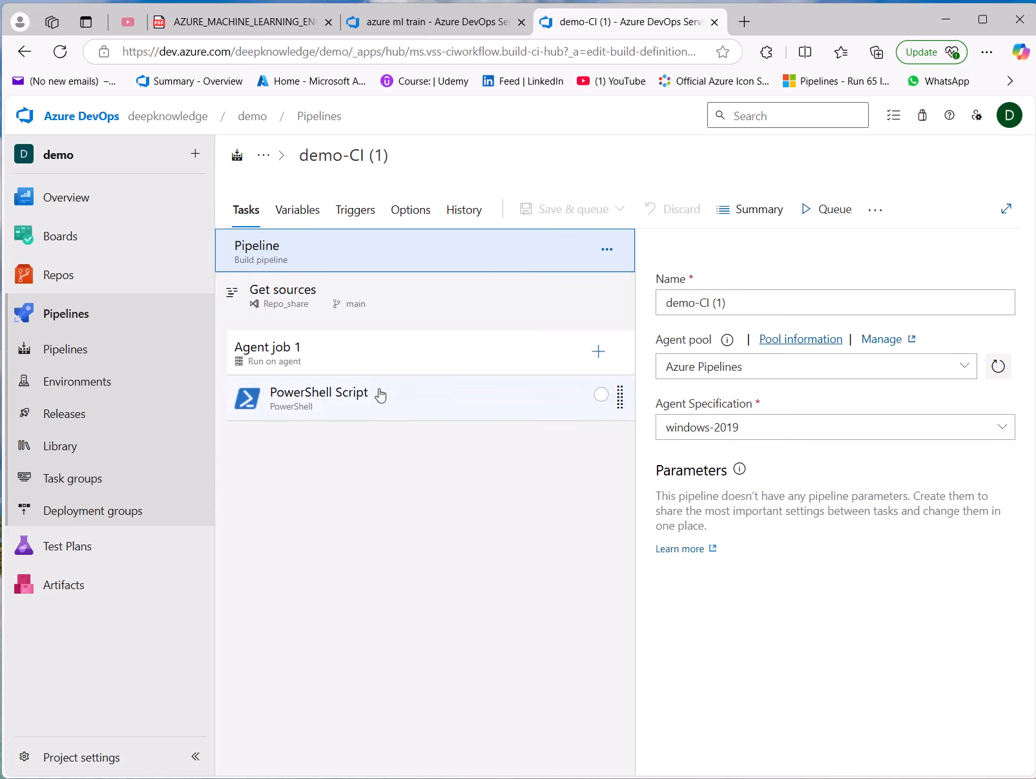
Review the RESOURCE_GROUP reference in the PowerShell Script task and demo-CI (1)'s pipeline variables and variable groups.
{"action": "left_click", "coordinate": [423, 390]}
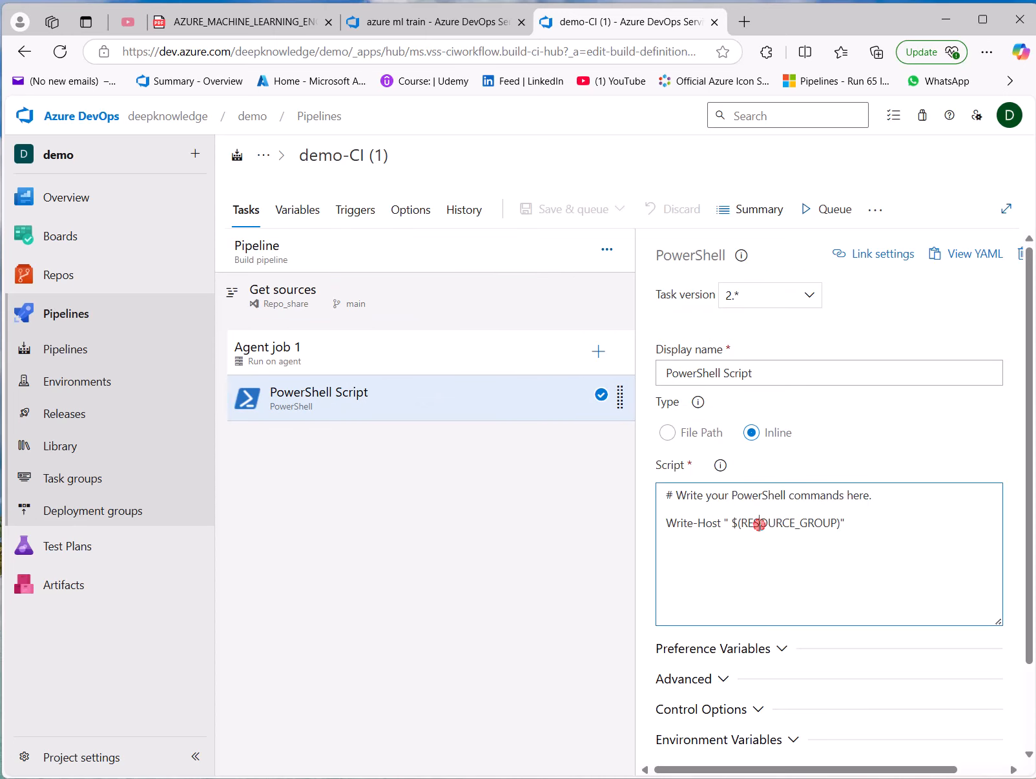
{"action": "double_click", "coordinate": [758, 523]}
{"action": "left_click", "coordinate": [307, 209]}
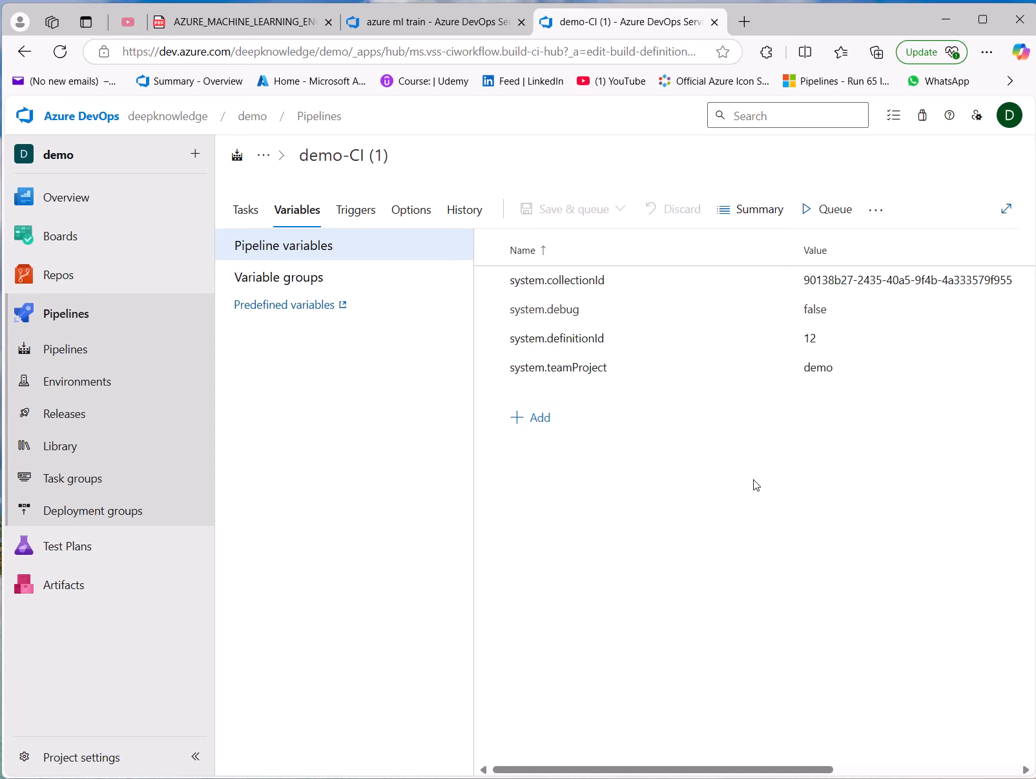
{"action": "left_click", "coordinate": [292, 279]}
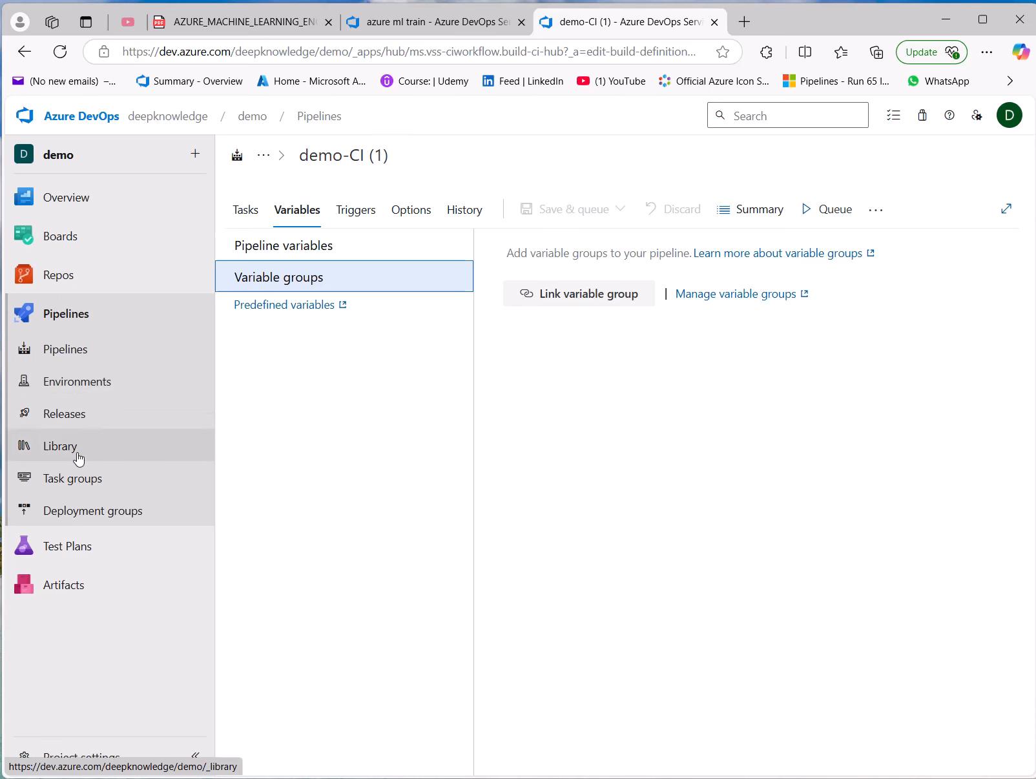
Start a new variable group in the pipeline Library and name it VarG.
{"action": "left_click", "coordinate": [54, 454]}
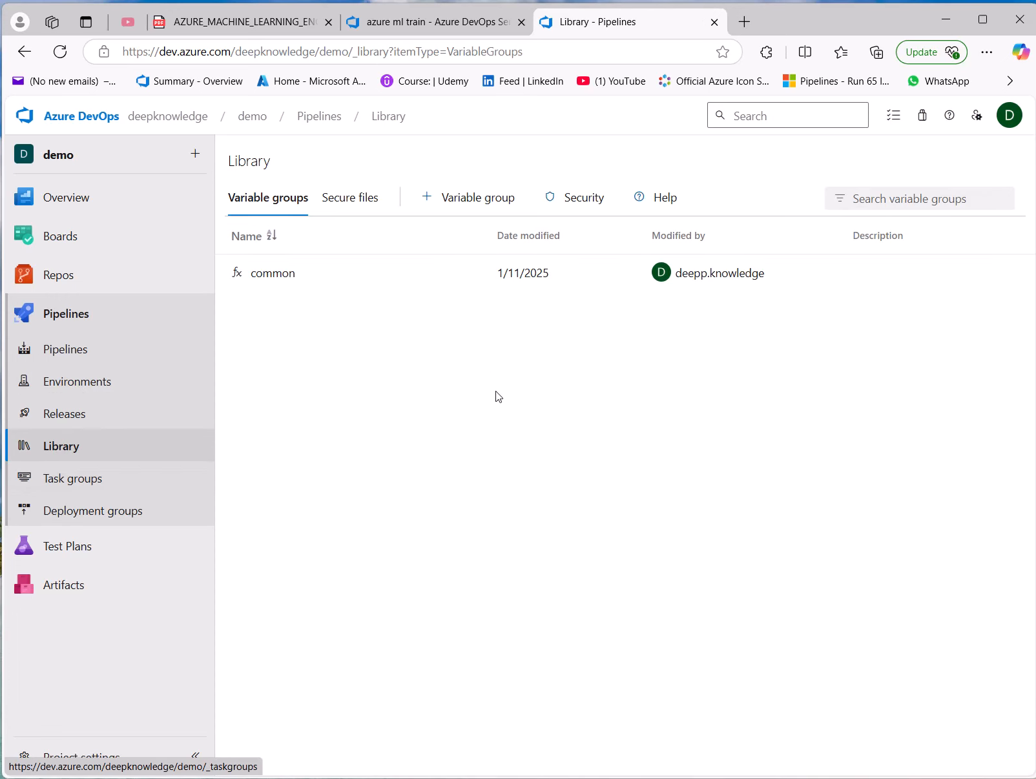
{"action": "left_click", "coordinate": [467, 359]}
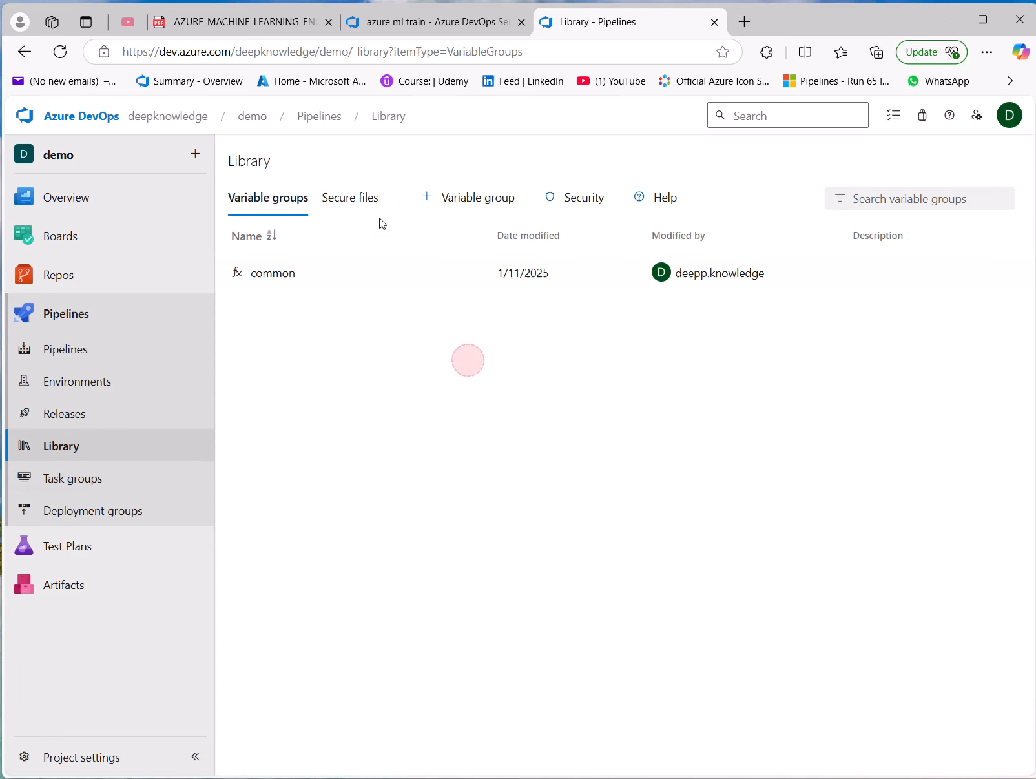
{"action": "left_click", "coordinate": [459, 202]}
{"action": "left_click_drag", "start_coordinate": [411, 285], "coordinate": [224, 286]}
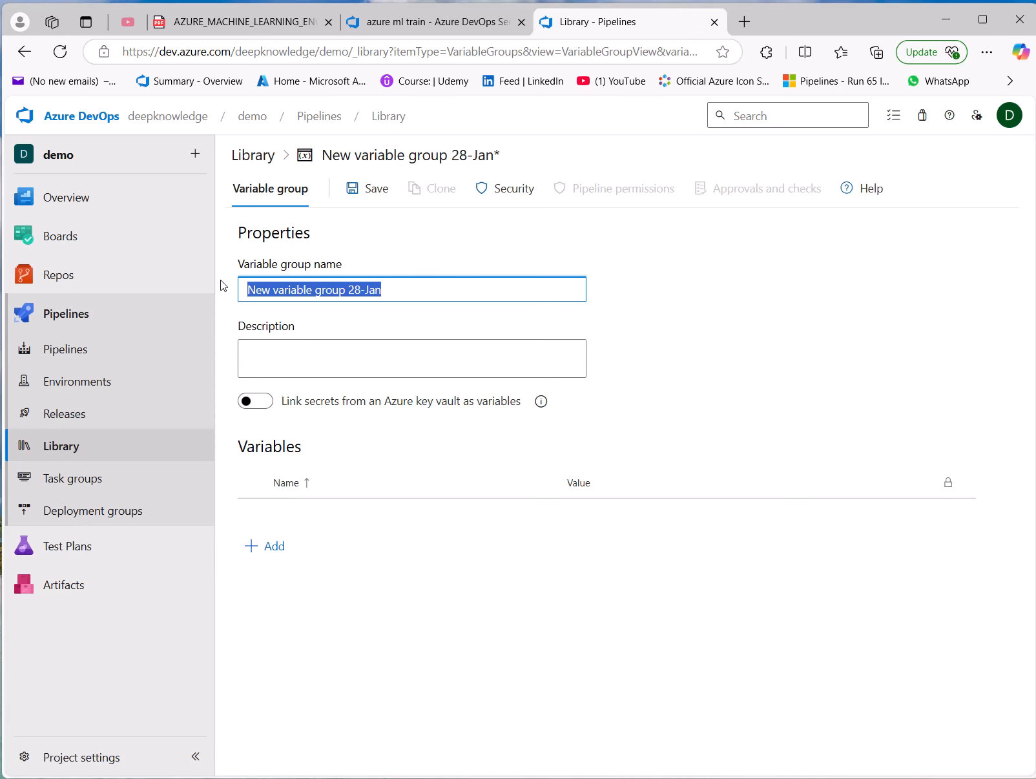
{"action": "type", "text": "Var"}
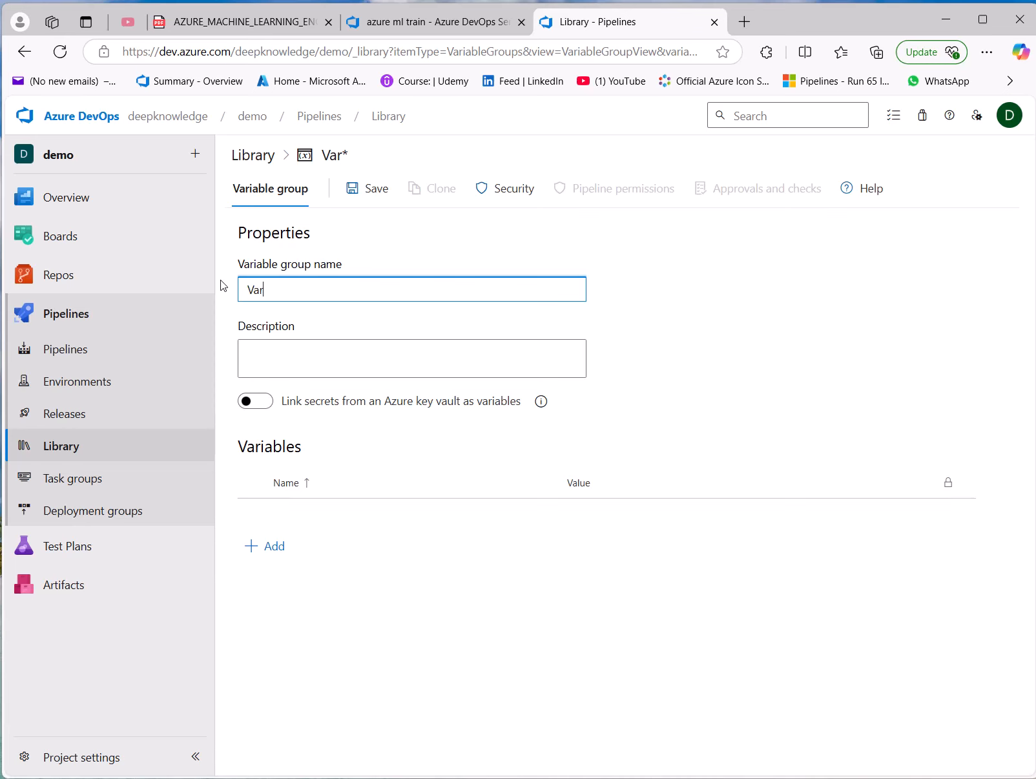
{"action": "type", "text": "G"}
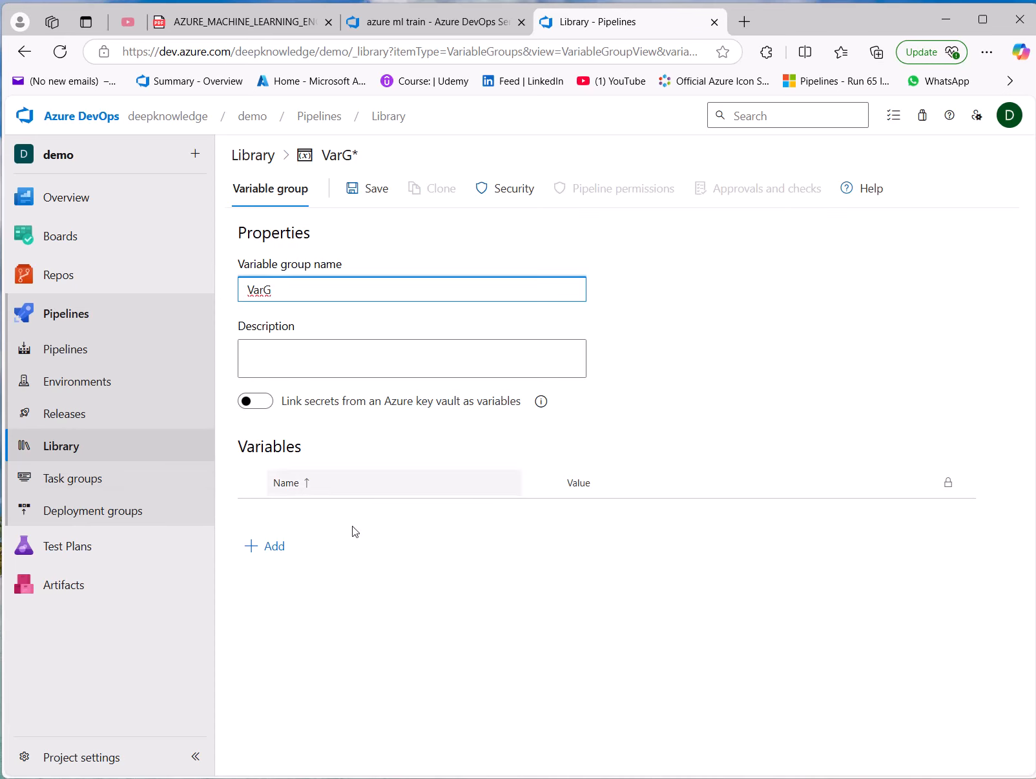
Add a variable named Group with the value 2 to the VarG variable group.
{"action": "left_click", "coordinate": [267, 550]}
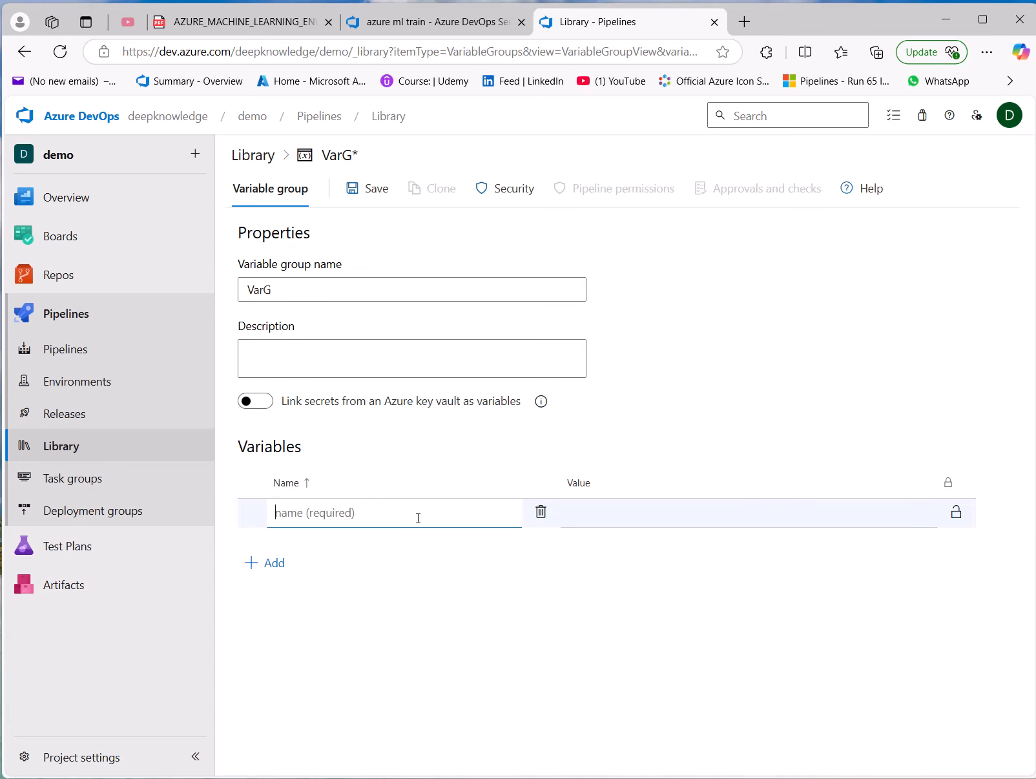
{"action": "type", "text": "Group"}
{"action": "key", "text": "Return"}
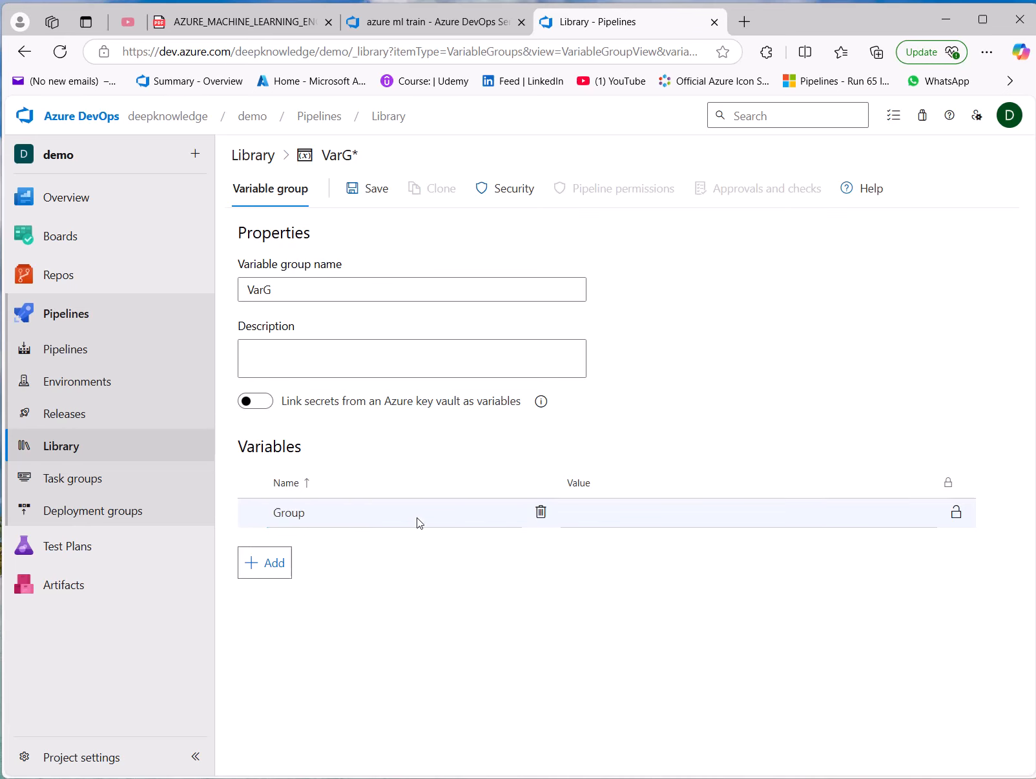
{"action": "left_click", "coordinate": [602, 514]}
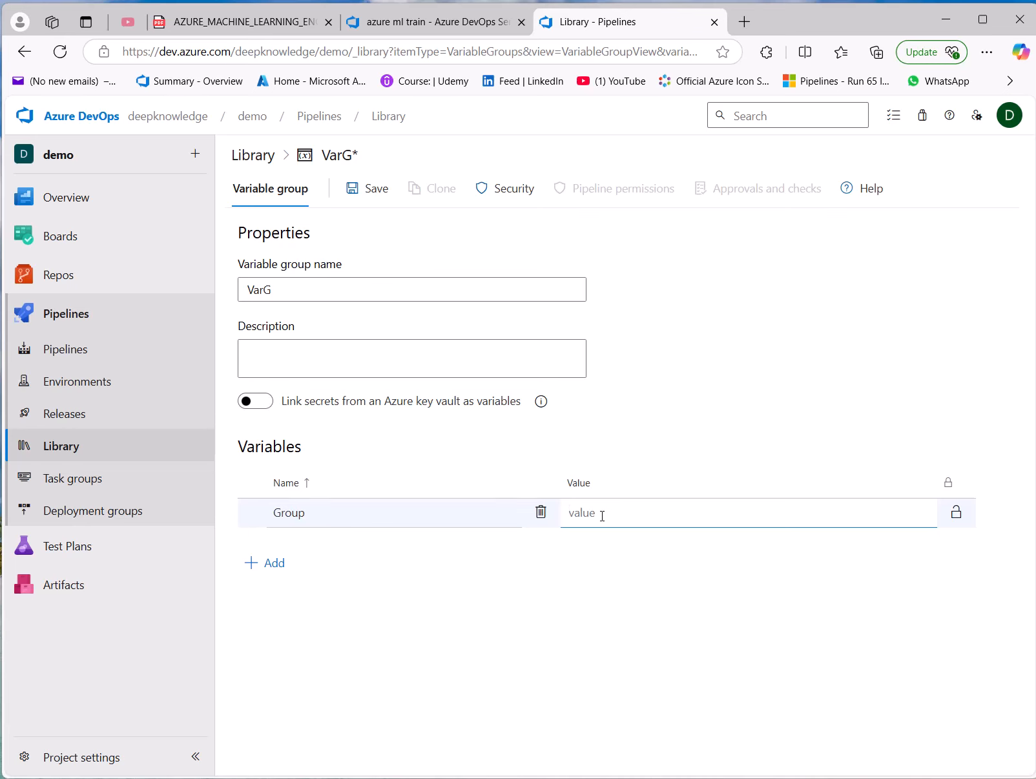
{"action": "type", "text": "2"}
{"action": "left_click", "coordinate": [403, 513]}
Add a second variable named user with the value deep to the variable group.
{"action": "left_click", "coordinate": [272, 569]}
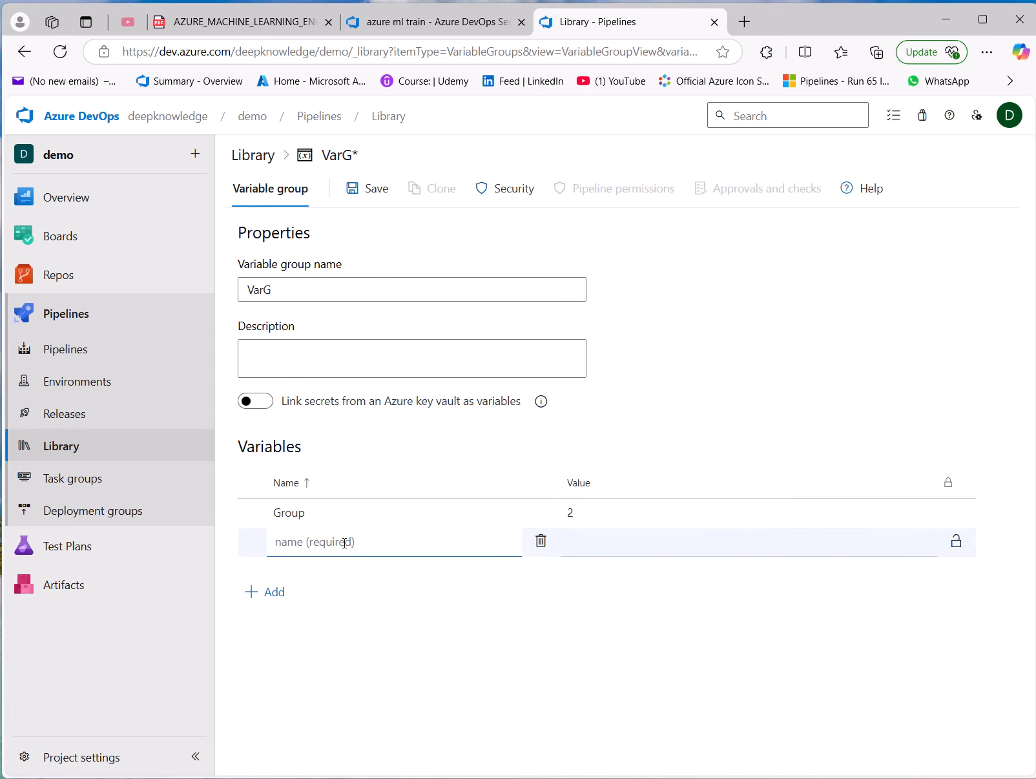
{"action": "type", "text": "user"}
{"action": "left_click", "coordinate": [621, 532]}
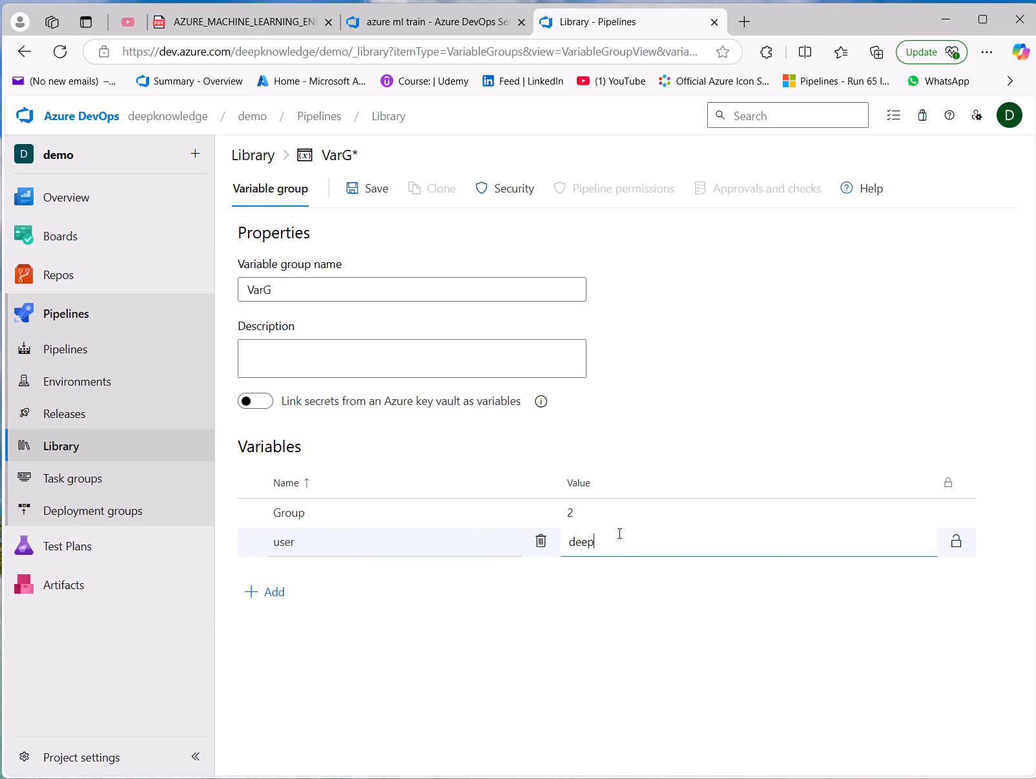
Add a third variable named password, mark it as secret, and enter the password as its value.
{"action": "left_click", "coordinate": [274, 594]}
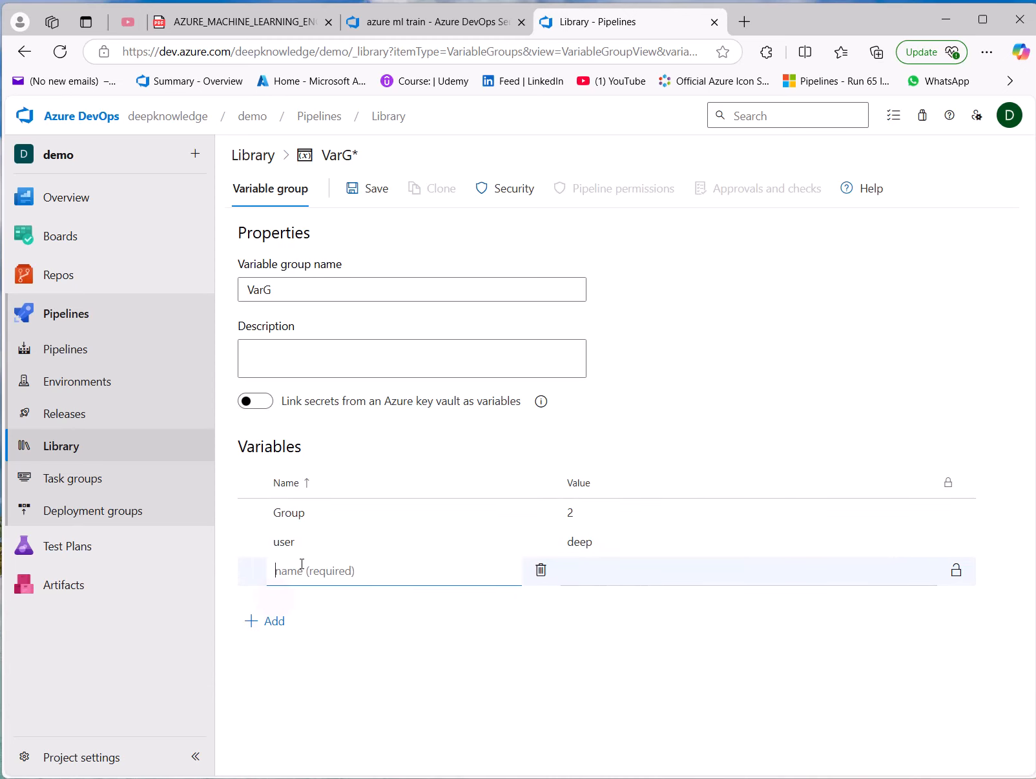
{"action": "left_click", "coordinate": [301, 569]}
{"action": "type", "text": "password"}
{"action": "left_click", "coordinate": [584, 572]}
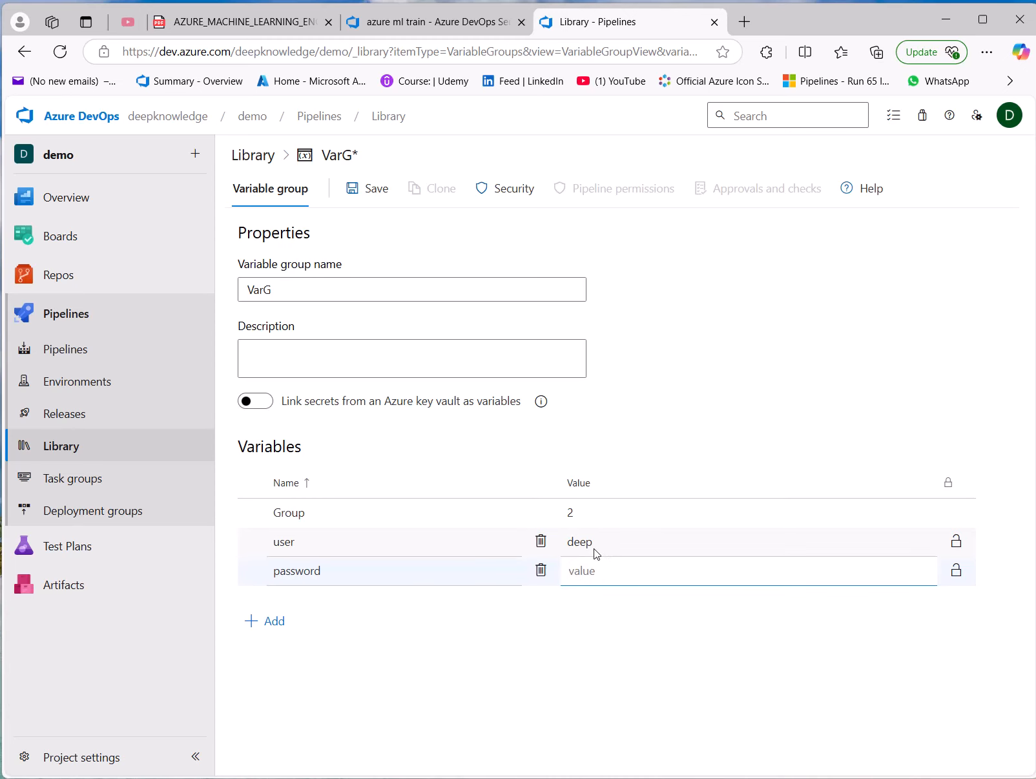
{"action": "left_click", "coordinate": [956, 572]}
{"action": "left_click", "coordinate": [844, 573]}
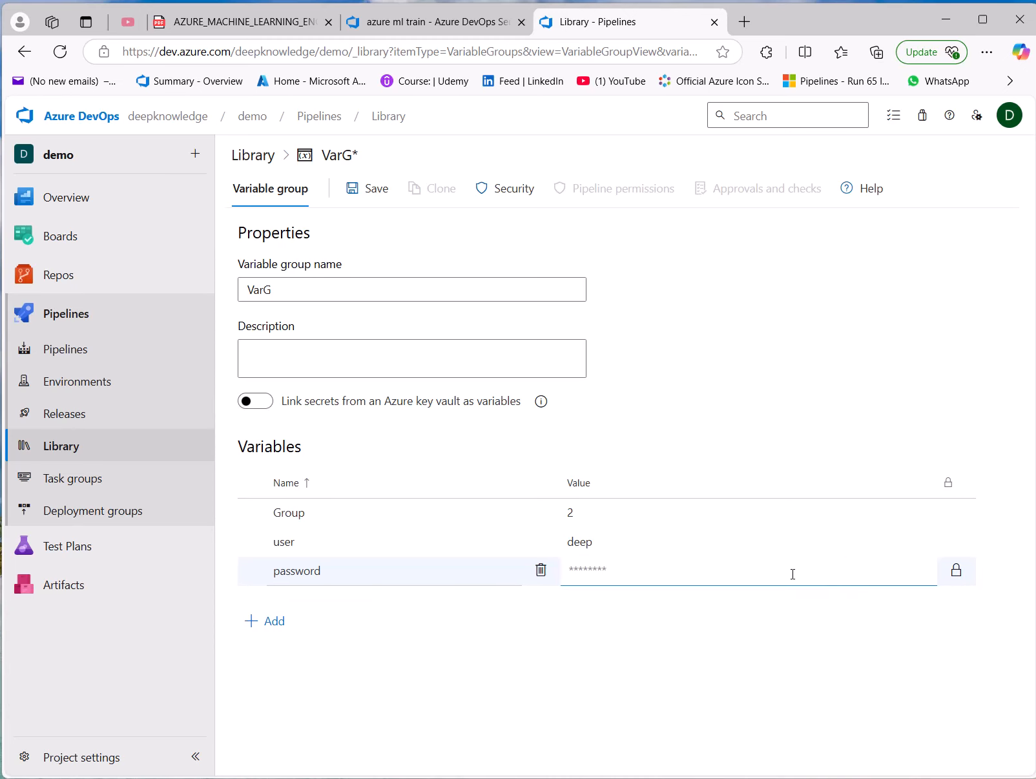
{"action": "type", "text": "••••"}
{"action": "left_click", "coordinate": [734, 645]}
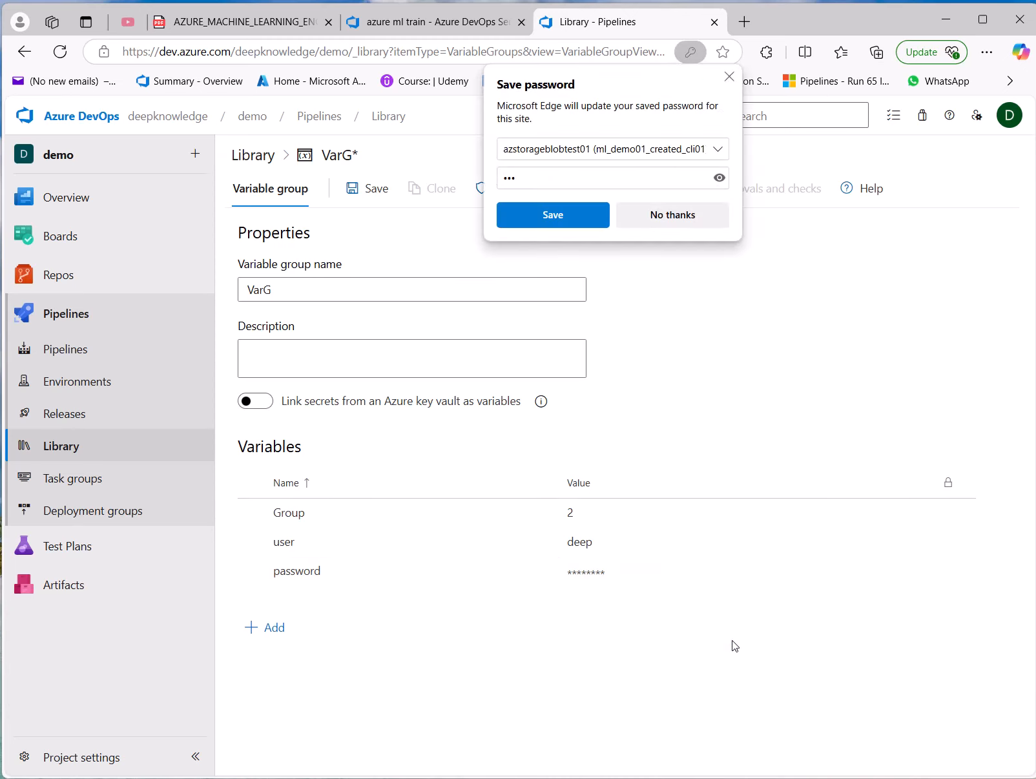
Decline the browser's offer to store the password and save the VarG variable group.
{"action": "left_click", "coordinate": [665, 218]}
{"action": "left_click", "coordinate": [545, 701]}
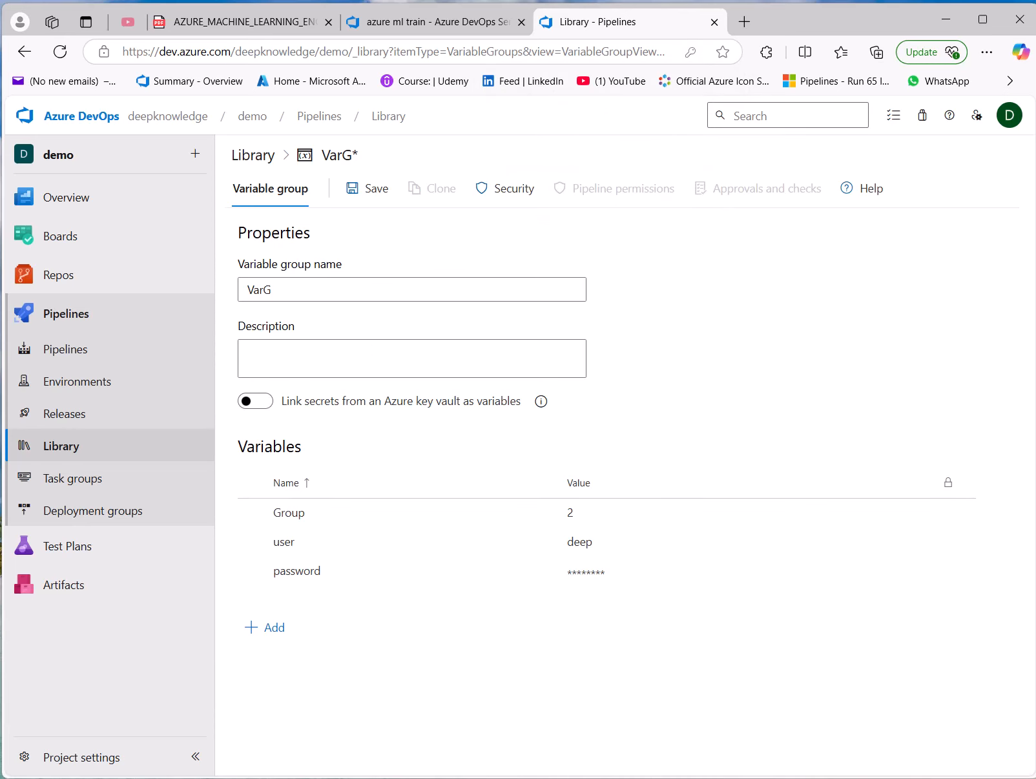
{"action": "left_click", "coordinate": [609, 687]}
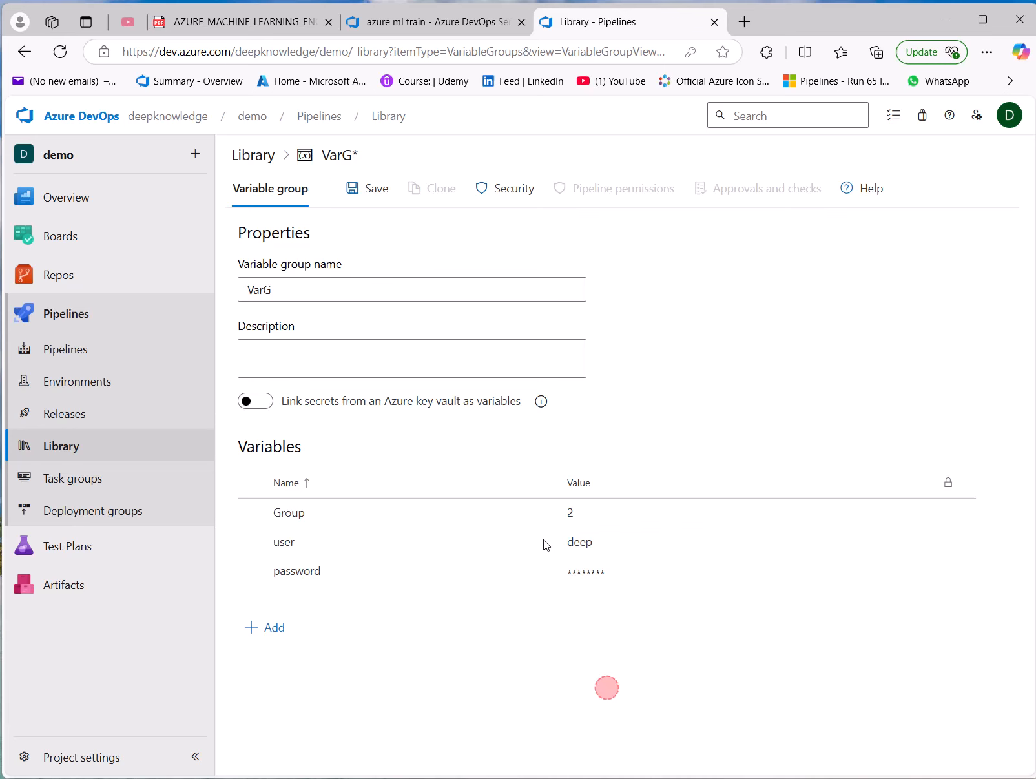
{"action": "left_click", "coordinate": [366, 191]}
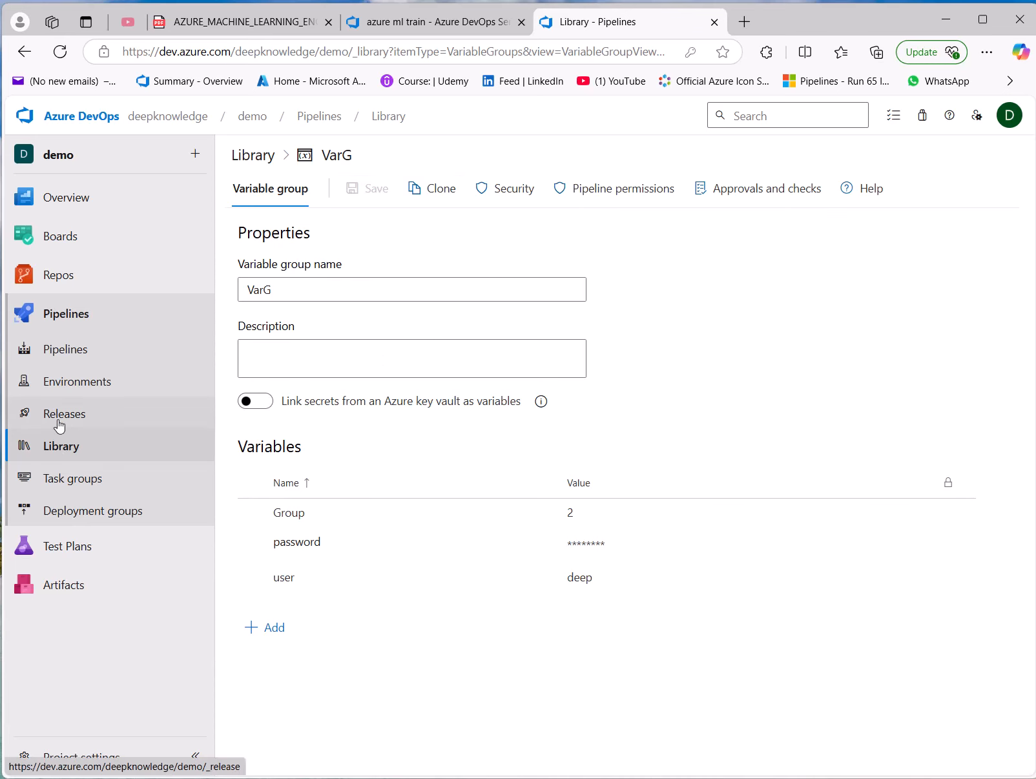
Open the demo-CI (1) pipeline for editing and view its PowerShell Script task.
{"action": "left_click", "coordinate": [67, 350]}
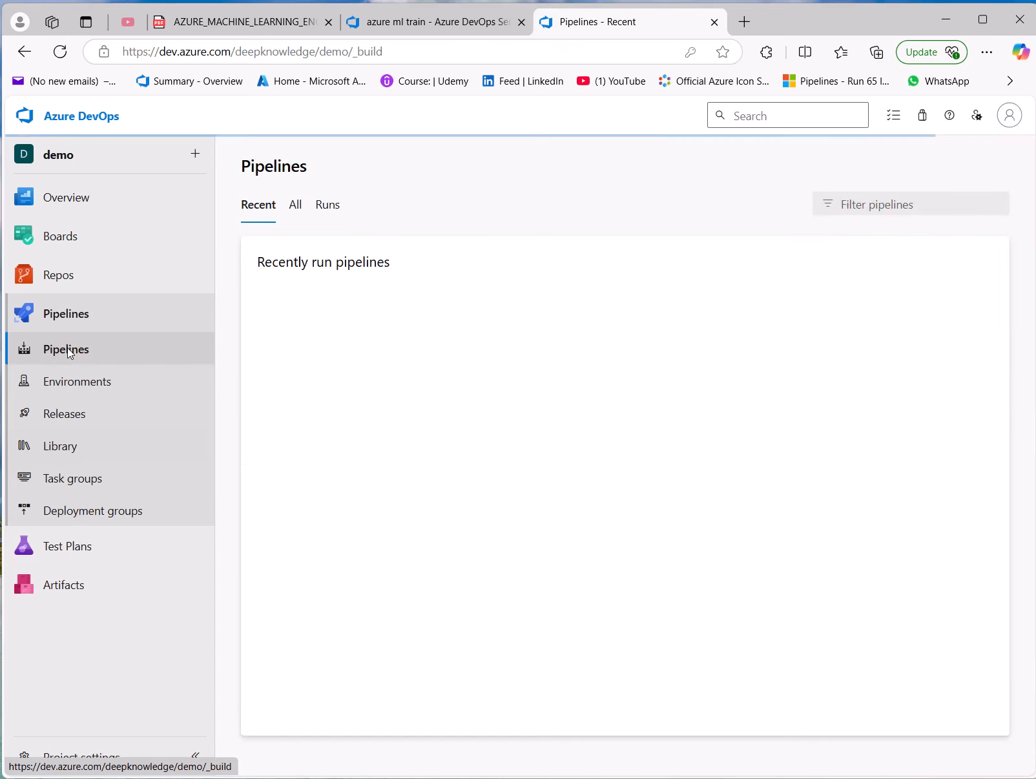
{"action": "left_click", "coordinate": [446, 337]}
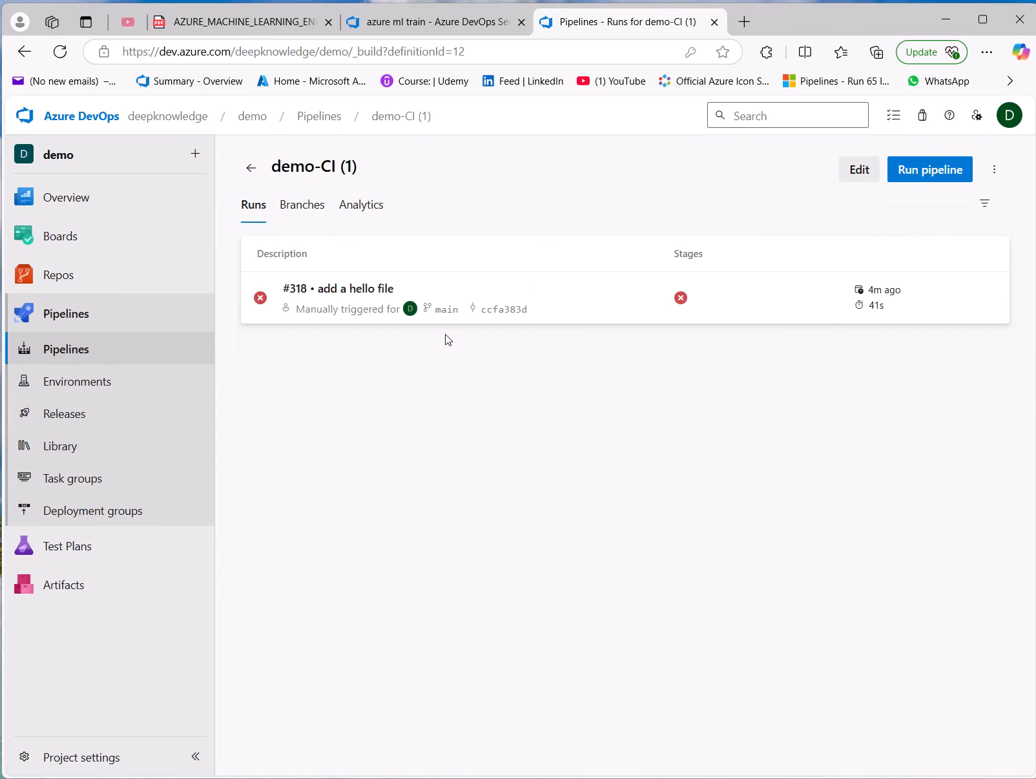
{"action": "left_click", "coordinate": [858, 169]}
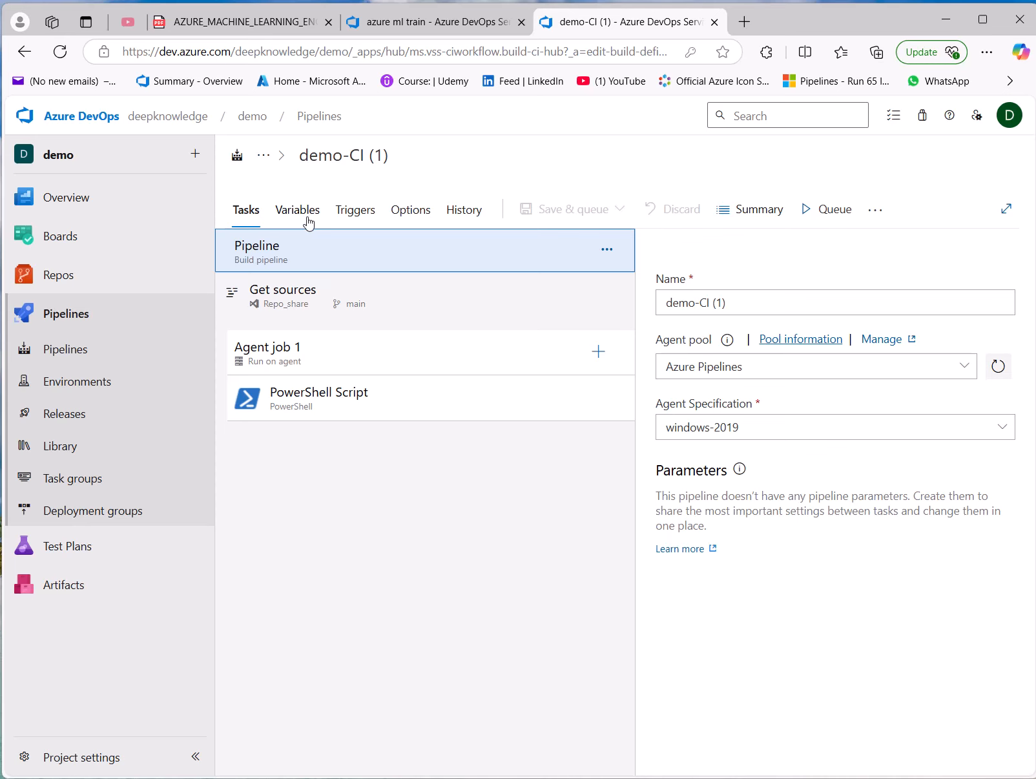
{"action": "left_click", "coordinate": [325, 392]}
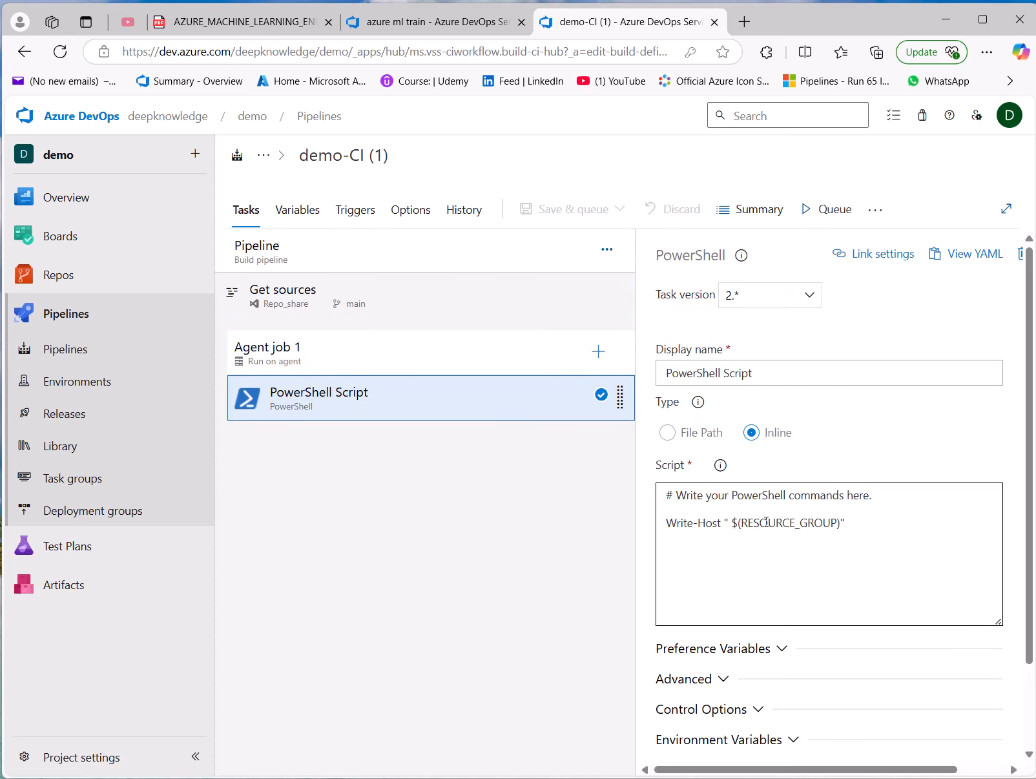
Link the VarG variable group to the demo-CI (1) pipeline.
{"action": "left_click", "coordinate": [302, 206]}
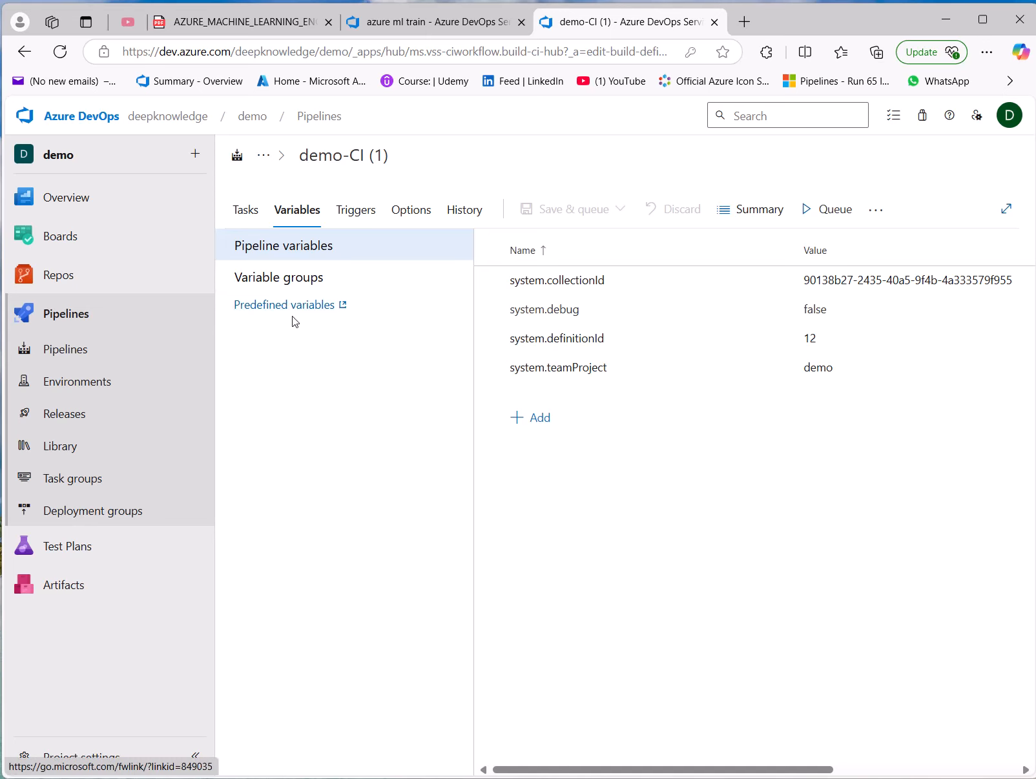
{"action": "left_click", "coordinate": [281, 285]}
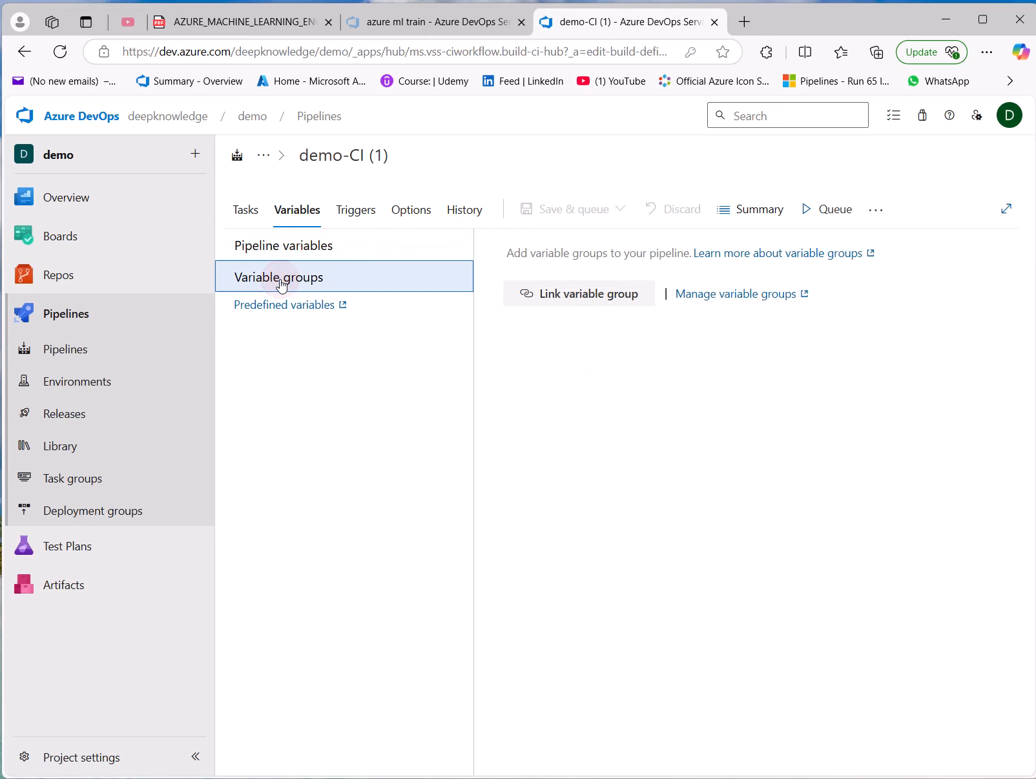
{"action": "left_click", "coordinate": [541, 297]}
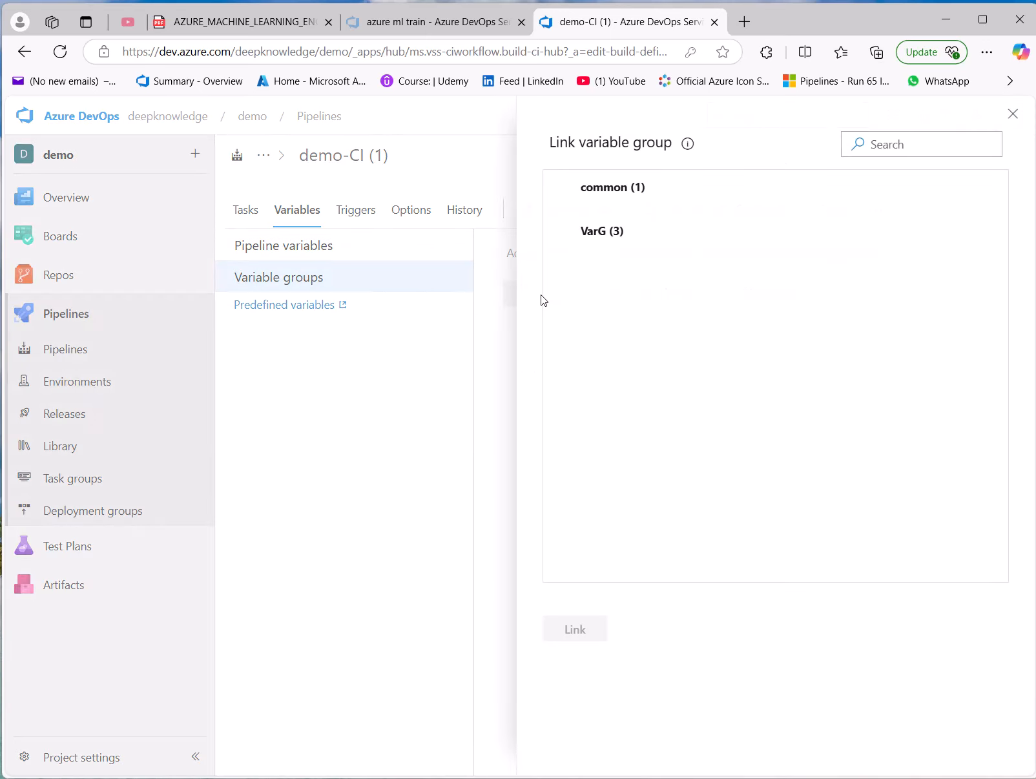
{"action": "left_click", "coordinate": [565, 234]}
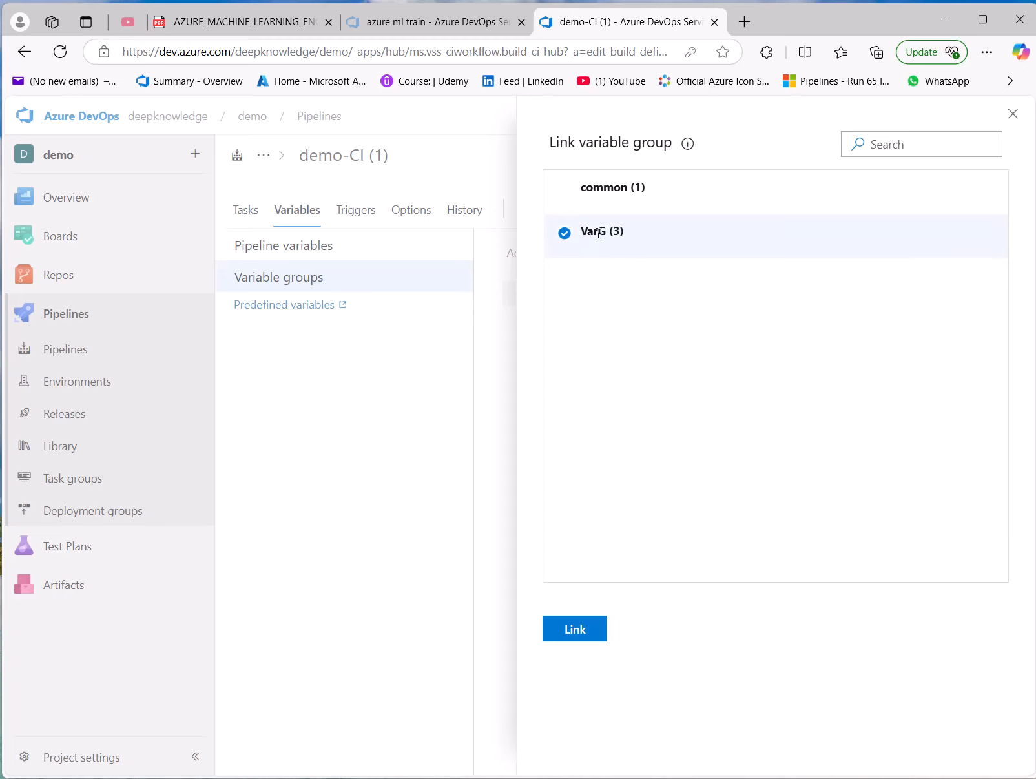
{"action": "left_click", "coordinate": [576, 630]}
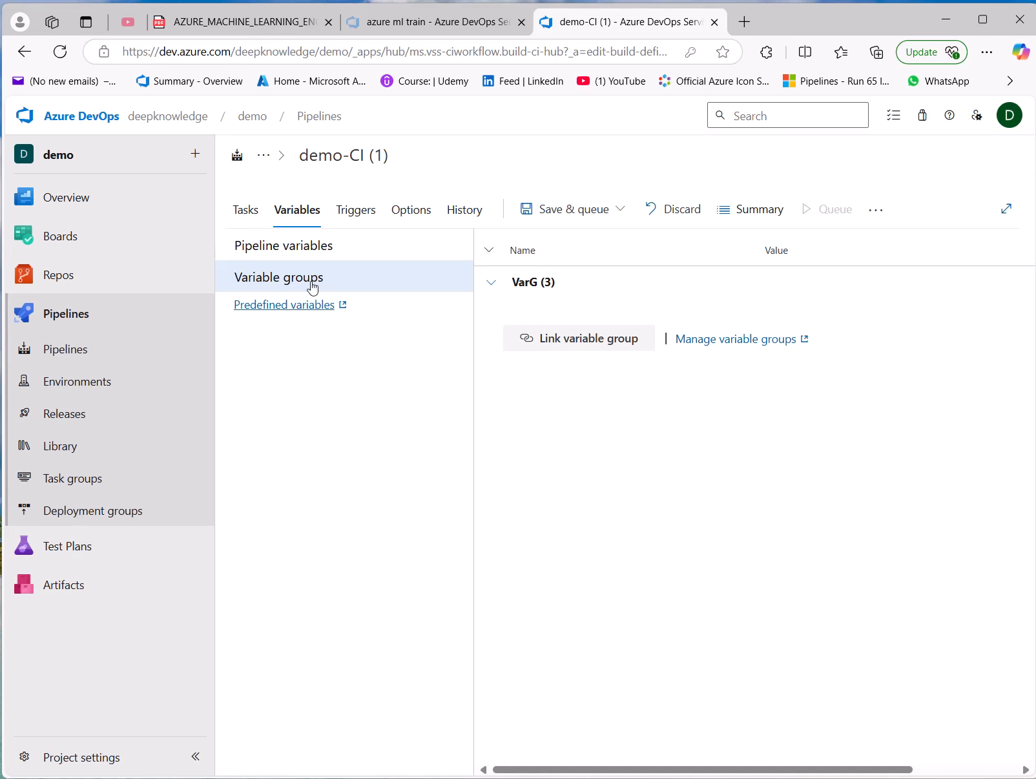
Reopen the PowerShell Script task's settings and bring up the Library's VarG variable group in a separate browser tab.
{"action": "left_click", "coordinate": [244, 210]}
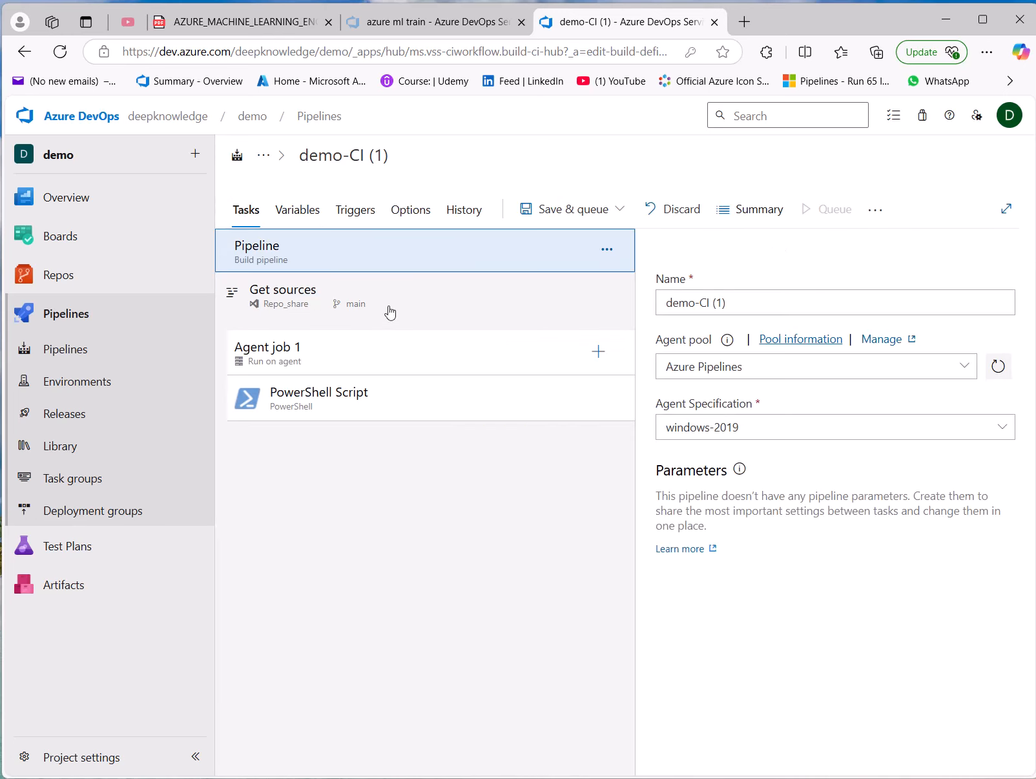
{"action": "left_click", "coordinate": [310, 388]}
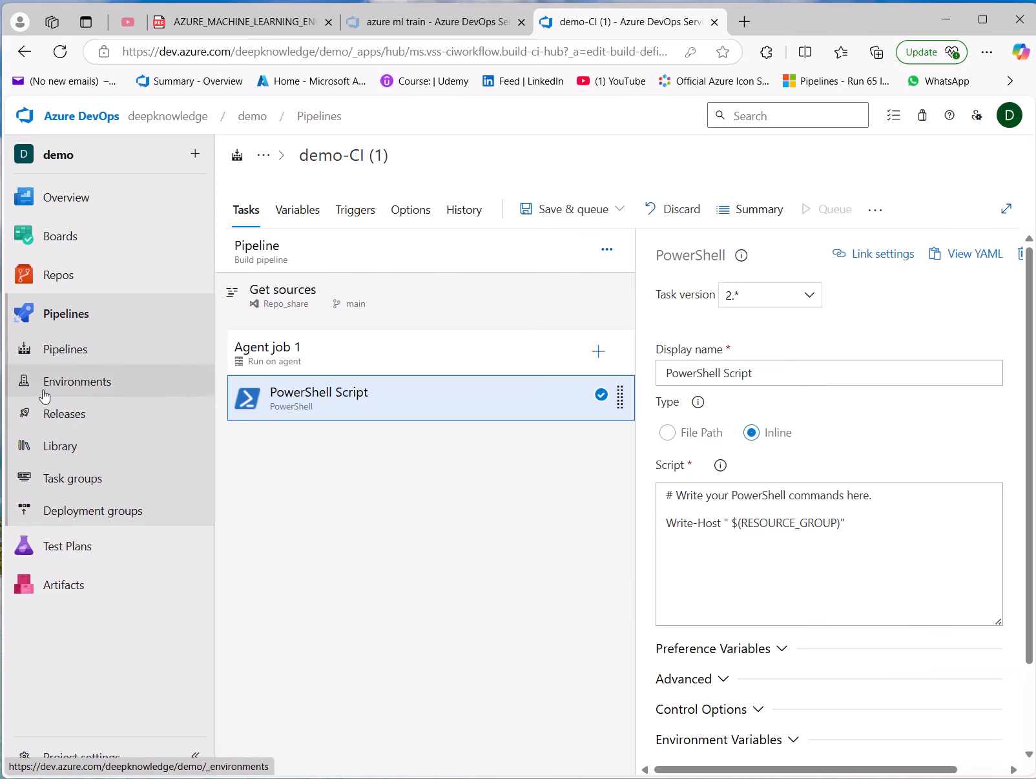
{"action": "middle_click", "coordinate": [73, 454]}
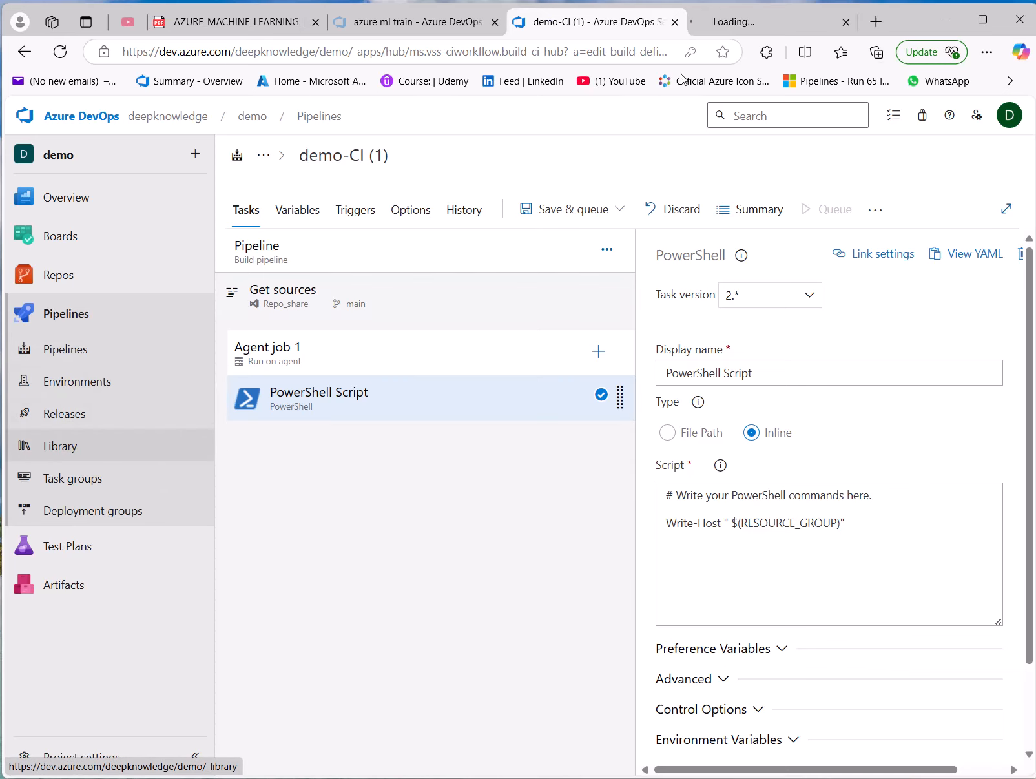
{"action": "key", "text": "ctrl+Tab"}
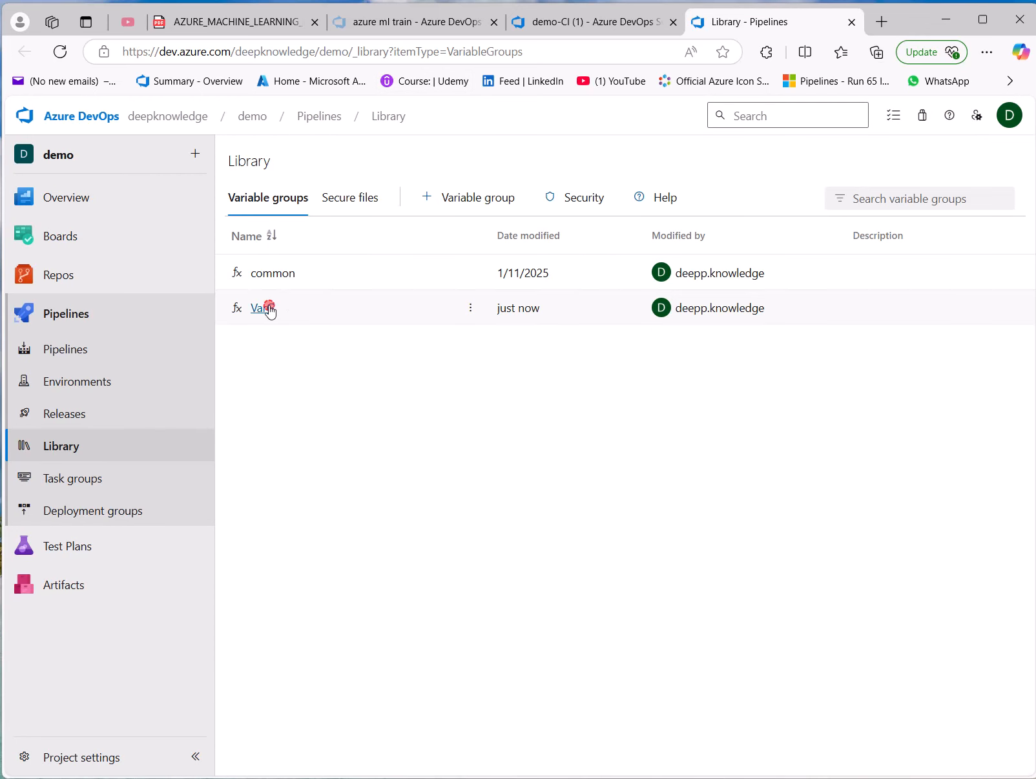
{"action": "left_click", "coordinate": [267, 307]}
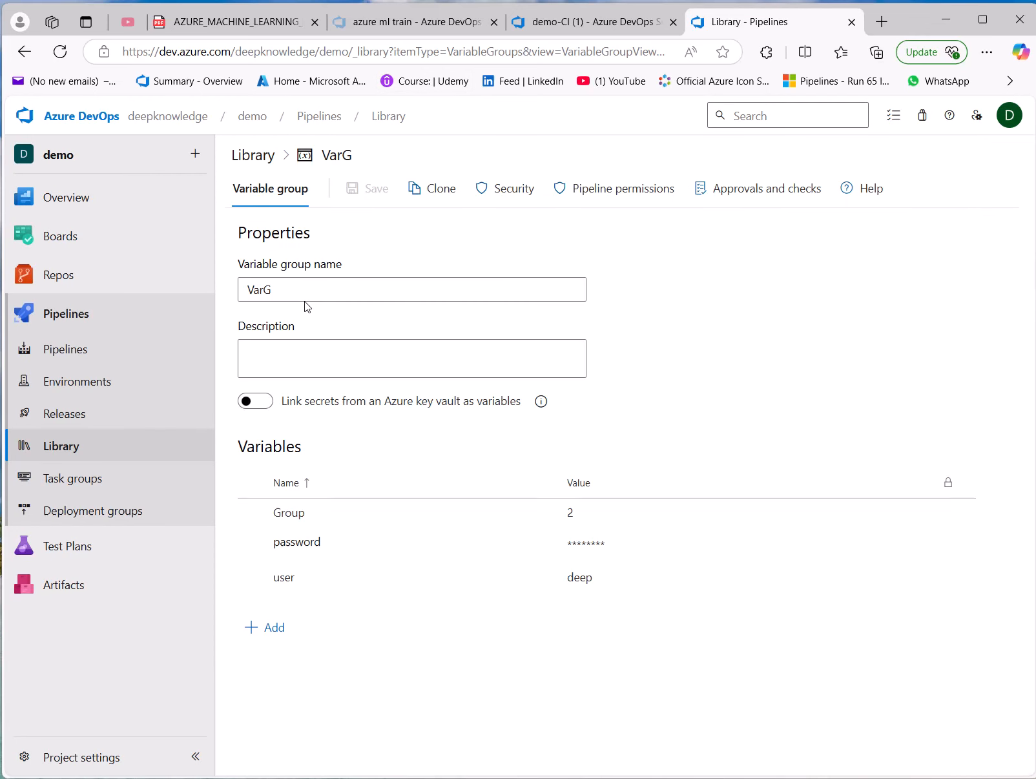
Copy the variable name Group from VarG and put it in place of RESOURCE_GROUP in the PowerShell script.
{"action": "left_click", "coordinate": [300, 513]}
{"action": "key", "text": "ctrl+c"}
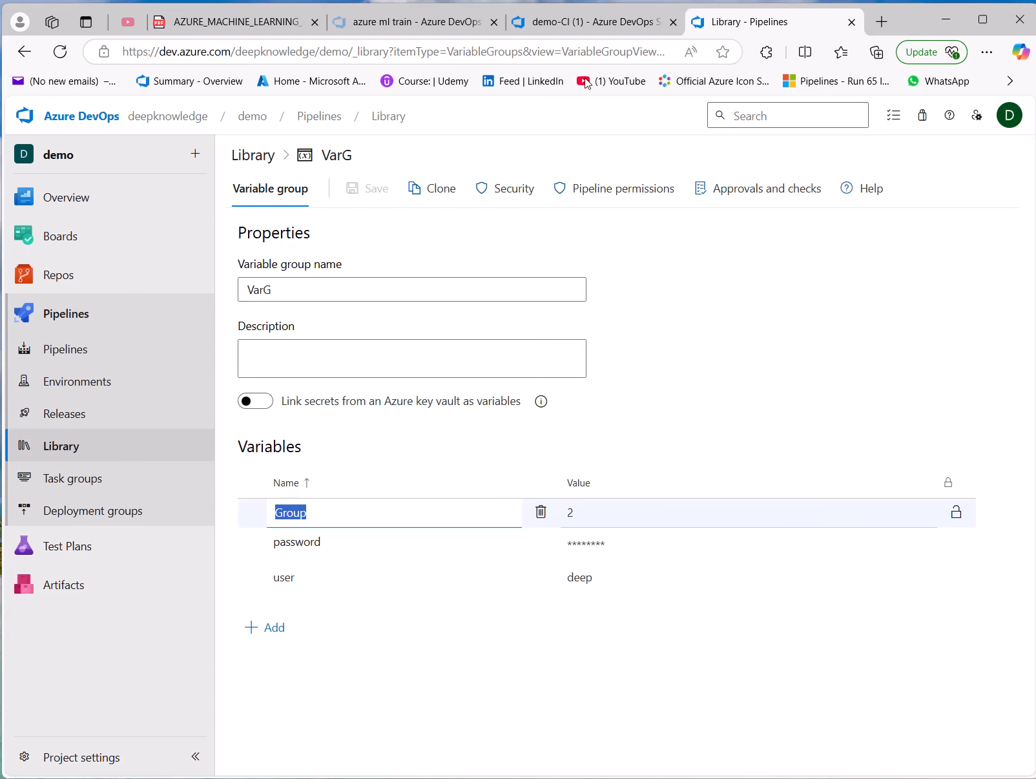
{"action": "left_click", "coordinate": [562, 22]}
{"action": "double_click", "coordinate": [761, 522]}
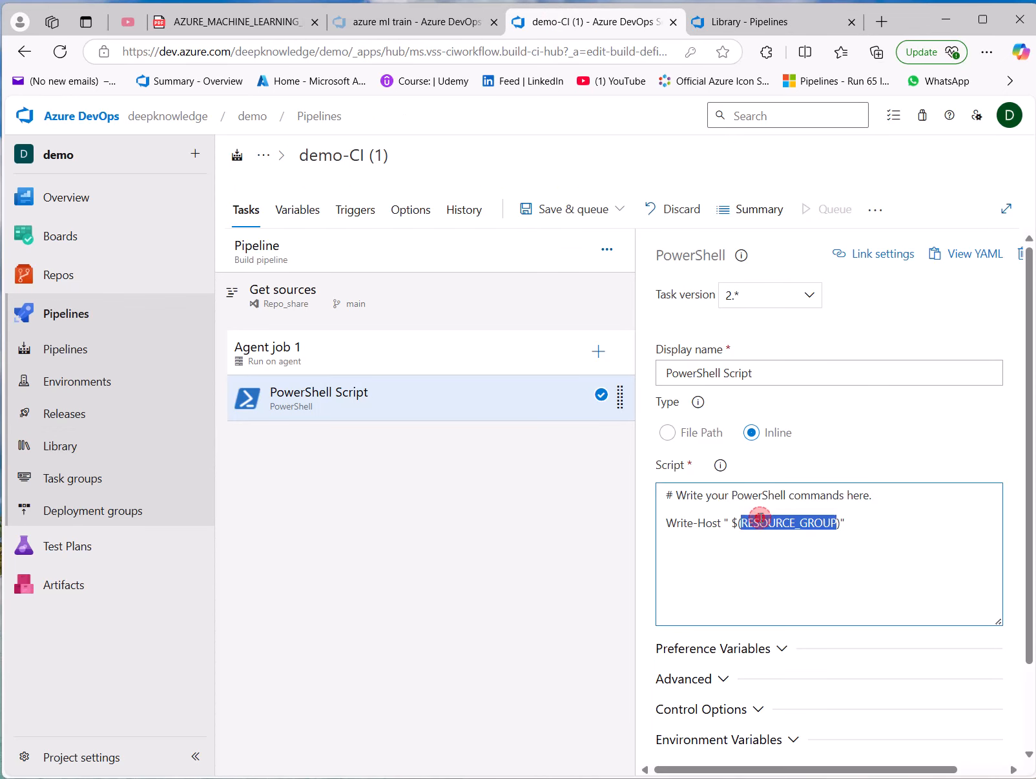
{"action": "key", "text": "ctrl+v"}
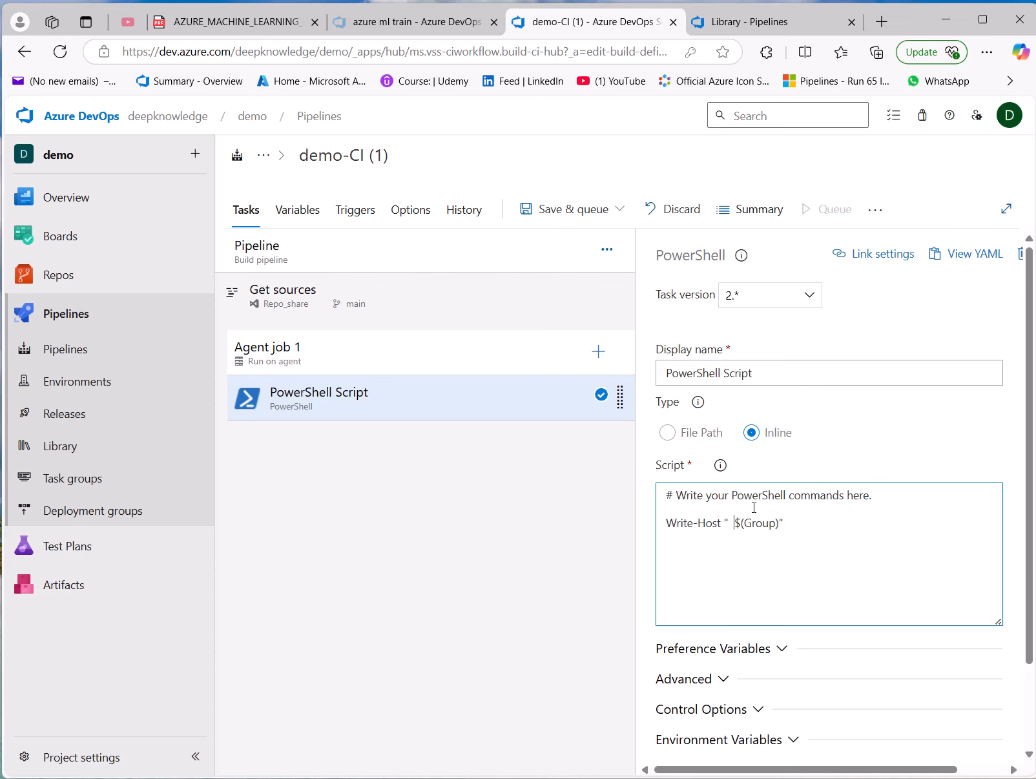
Insert ***** before $(Group) in the Write-Host line and duplicate that line directly below it.
{"action": "type", "text": "*****"}
{"action": "key", "text": "shift+Home"}
{"action": "key", "text": "ctrl+c"}
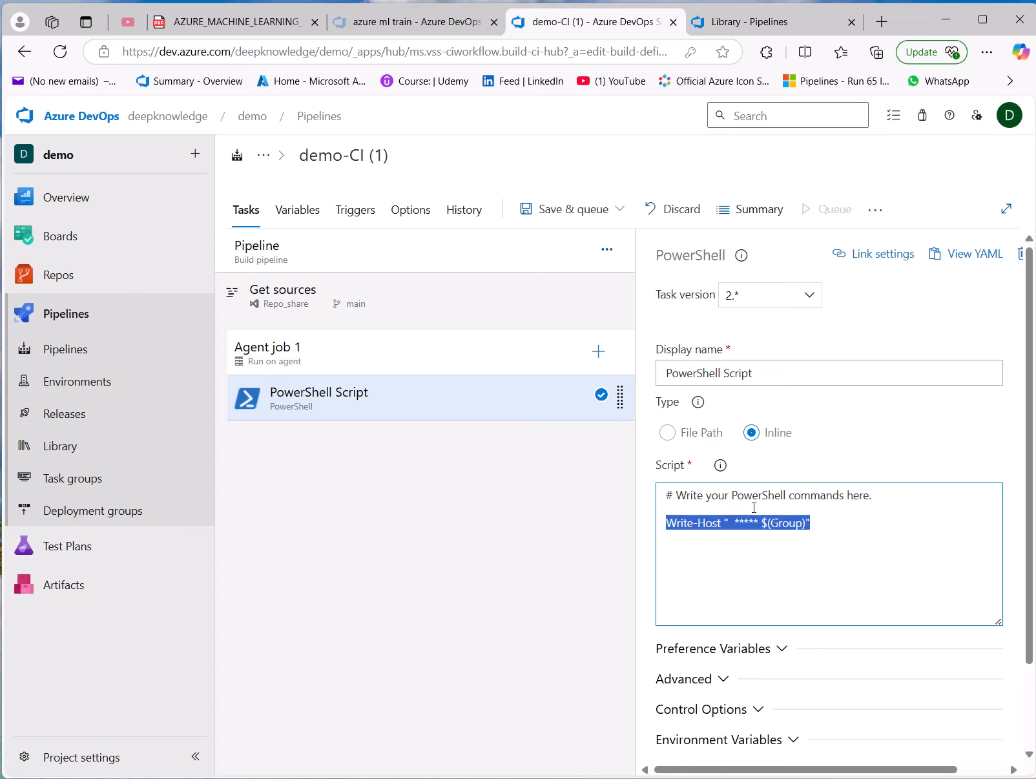
{"action": "key", "text": "End"}
{"action": "key", "text": "Return"}
{"action": "key", "text": "ctrl+v"}
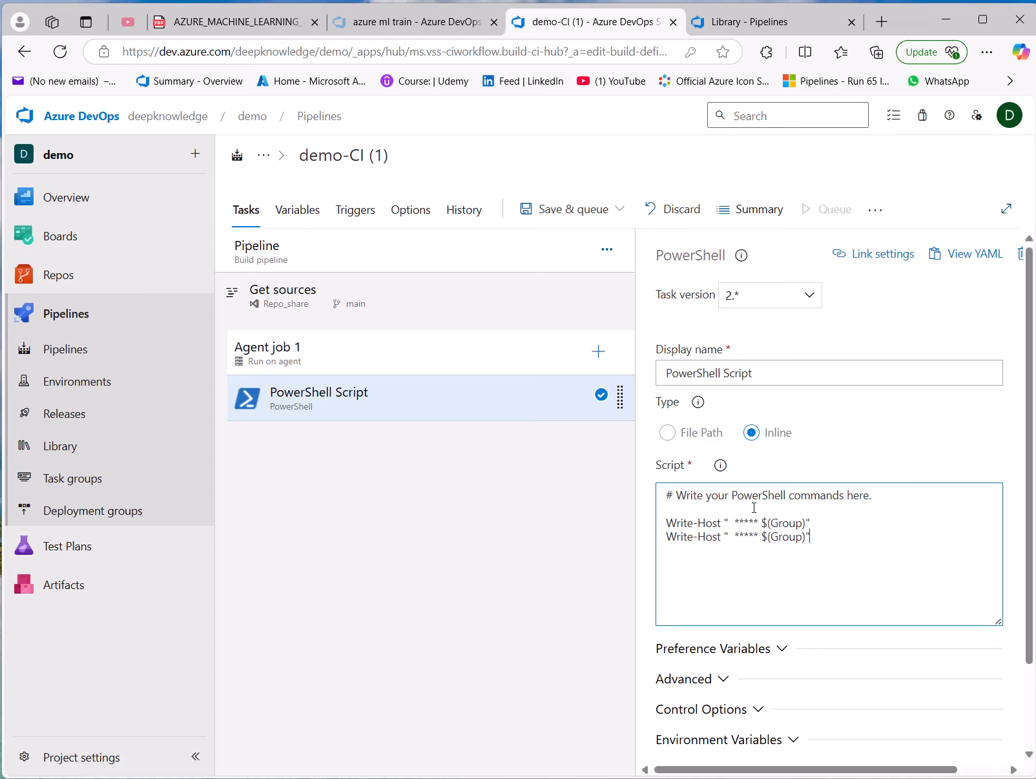
Check the variable names in VarG, change the second Write-Host line's variable to $(user), and select that line.
{"action": "left_click", "coordinate": [717, 21]}
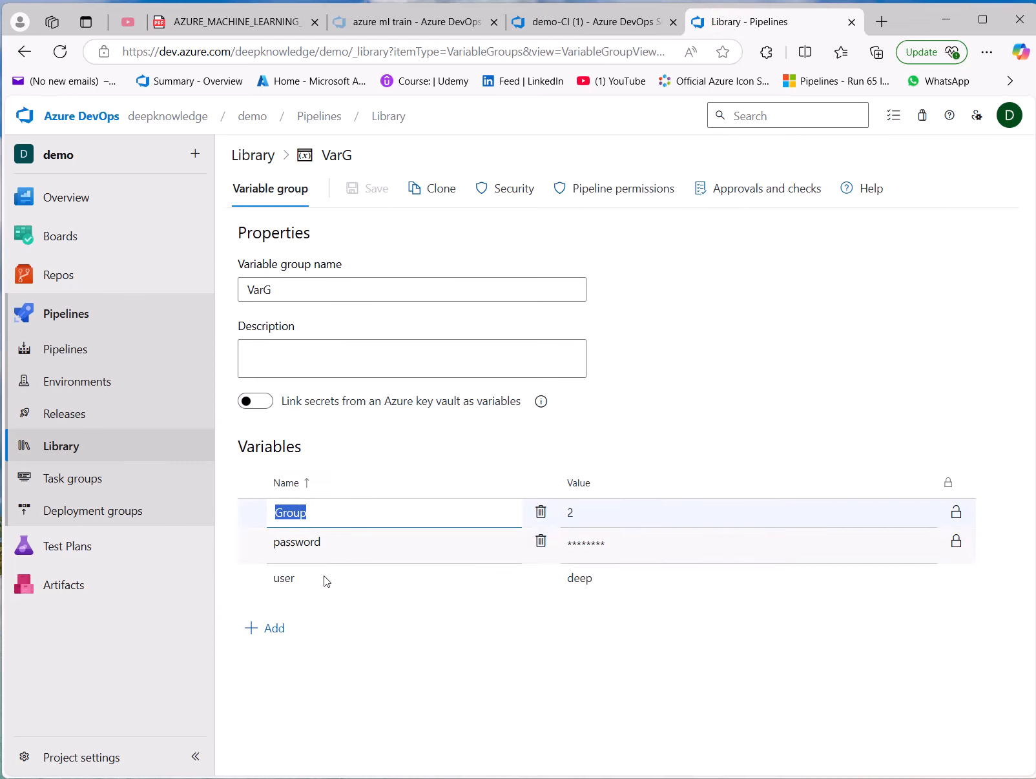
{"action": "double_click", "coordinate": [296, 549]}
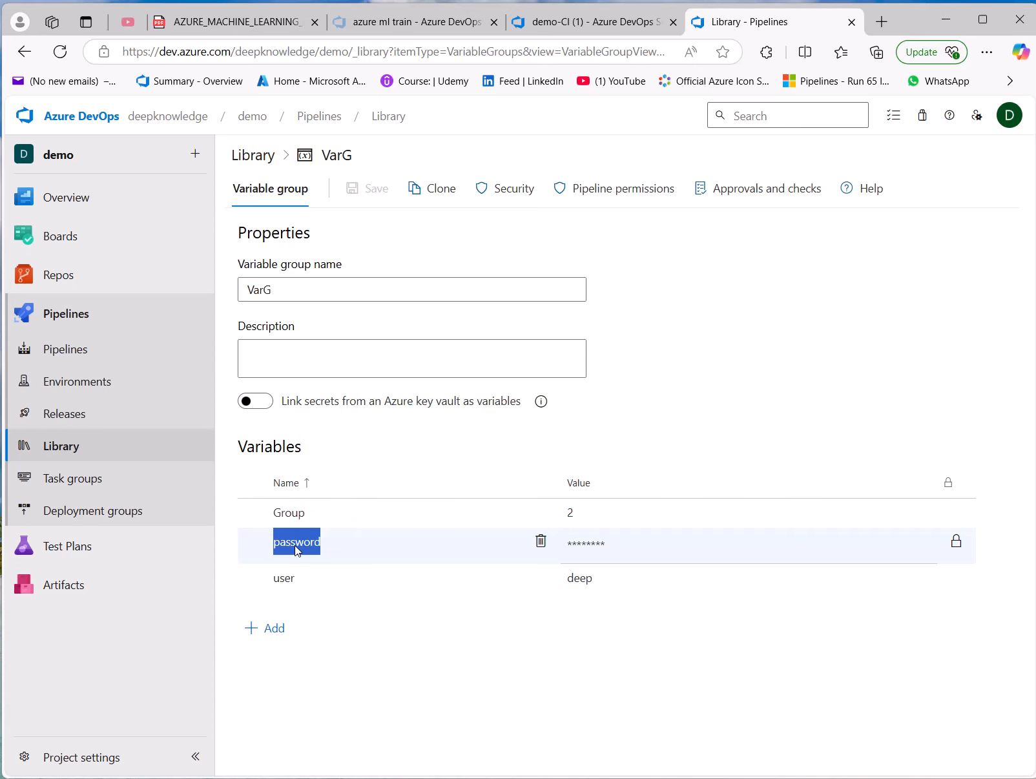
{"action": "left_click", "coordinate": [611, 24]}
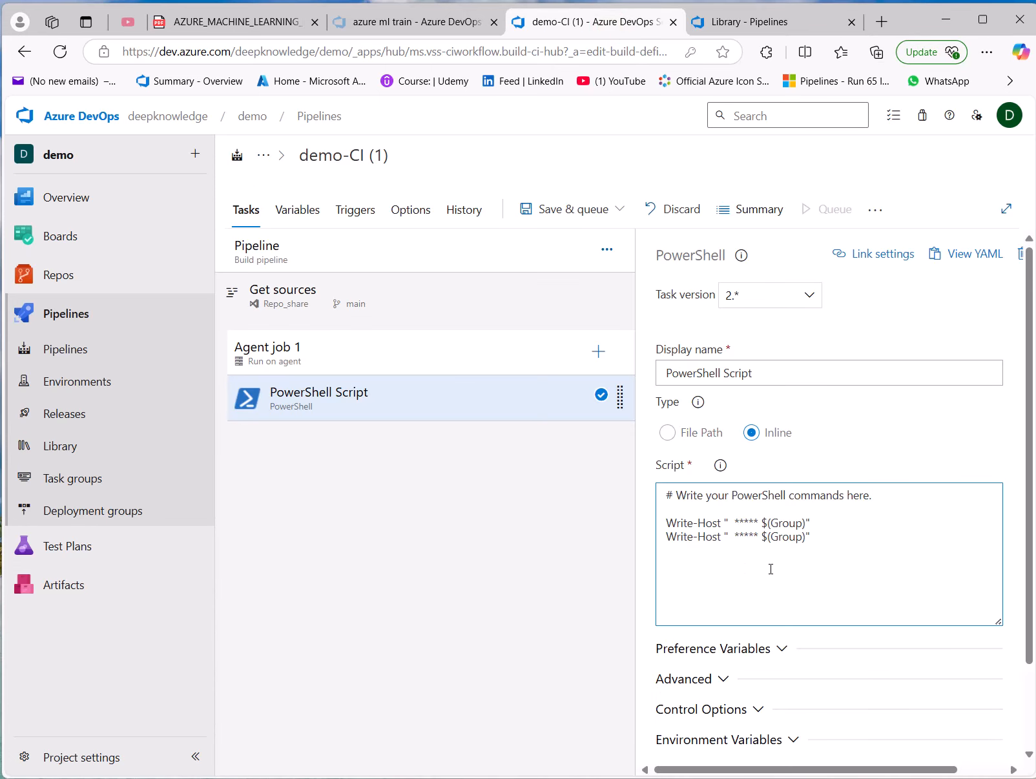
{"action": "double_click", "coordinate": [771, 538]}
{"action": "type", "text": "use"}
{"action": "key", "text": "shift+End"}
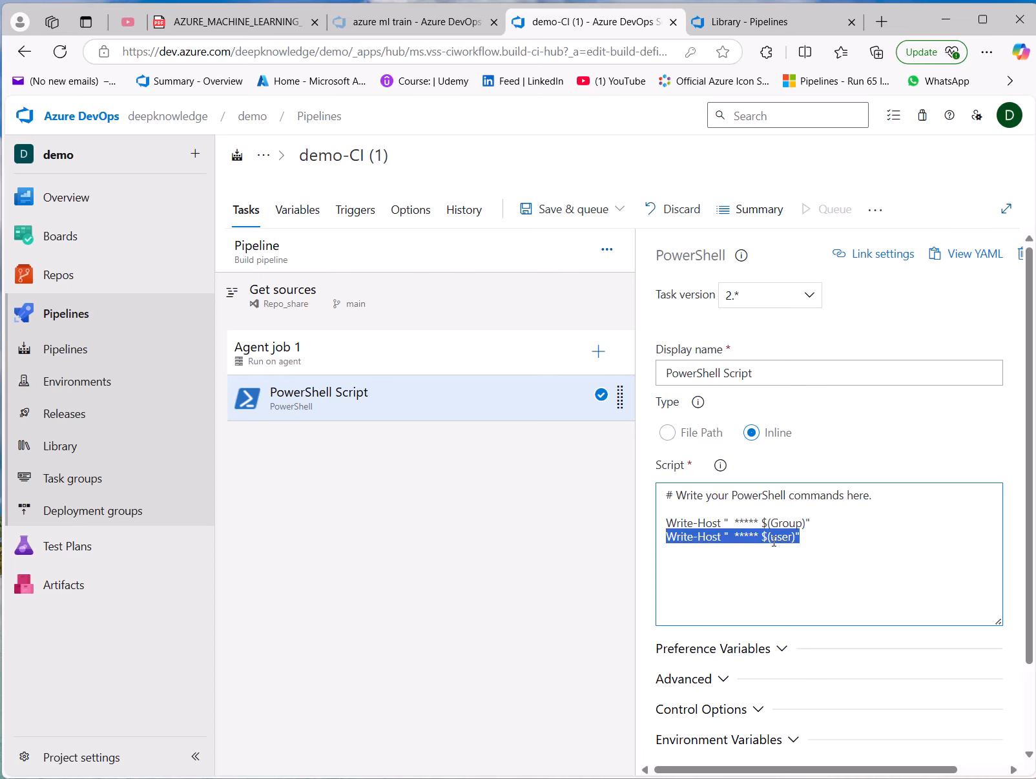
Duplicate the $(user) Write-Host line below itself and change the copy's variable to $(pssword), checking the variable names in VarG.
{"action": "key", "text": "ctrl+c"}
{"action": "key", "text": "End"}
{"action": "key", "text": "Return"}
{"action": "key", "text": "ctrl+v"}
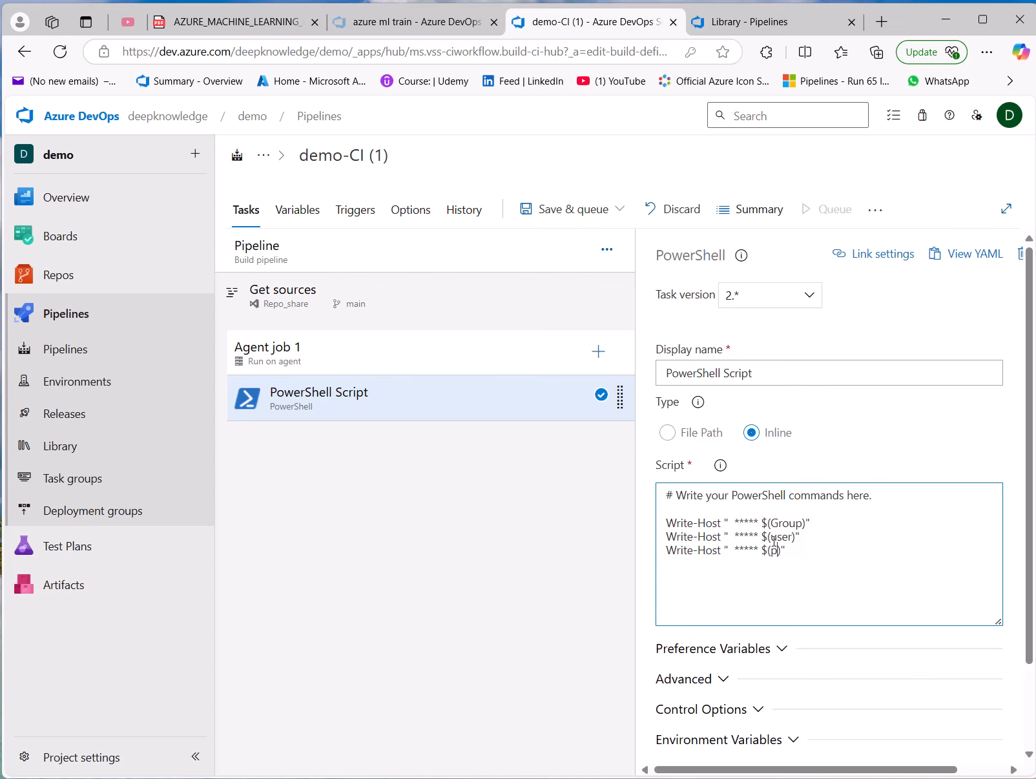
{"action": "left_click", "coordinate": [798, 26]}
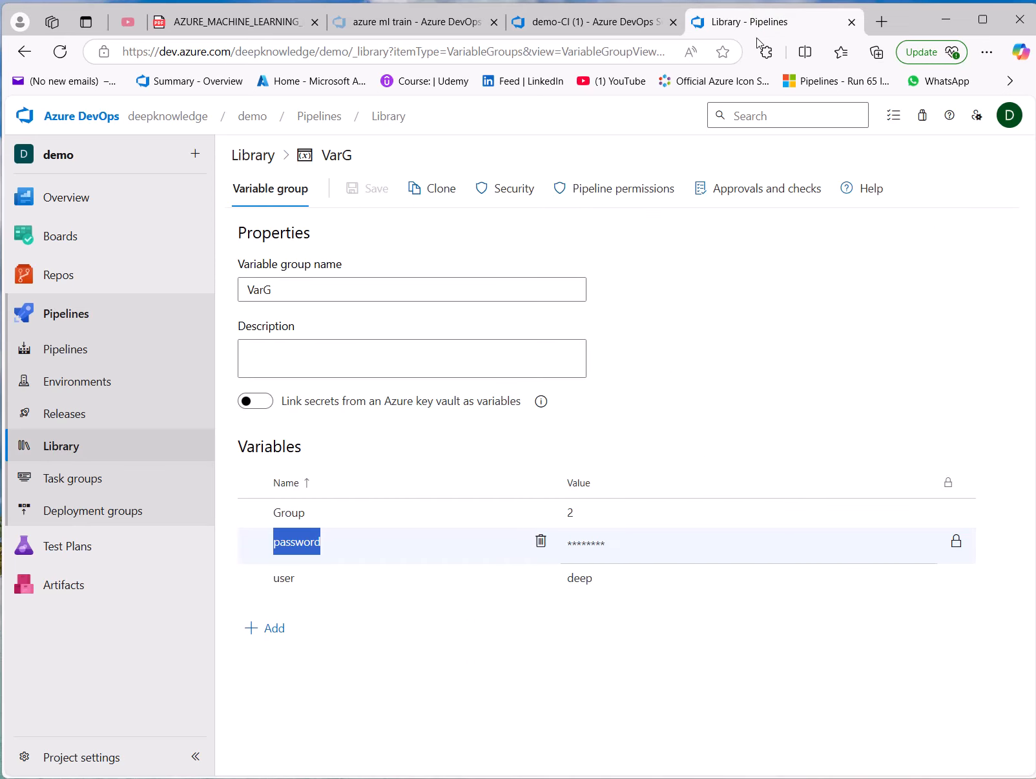
{"action": "left_click", "coordinate": [579, 23]}
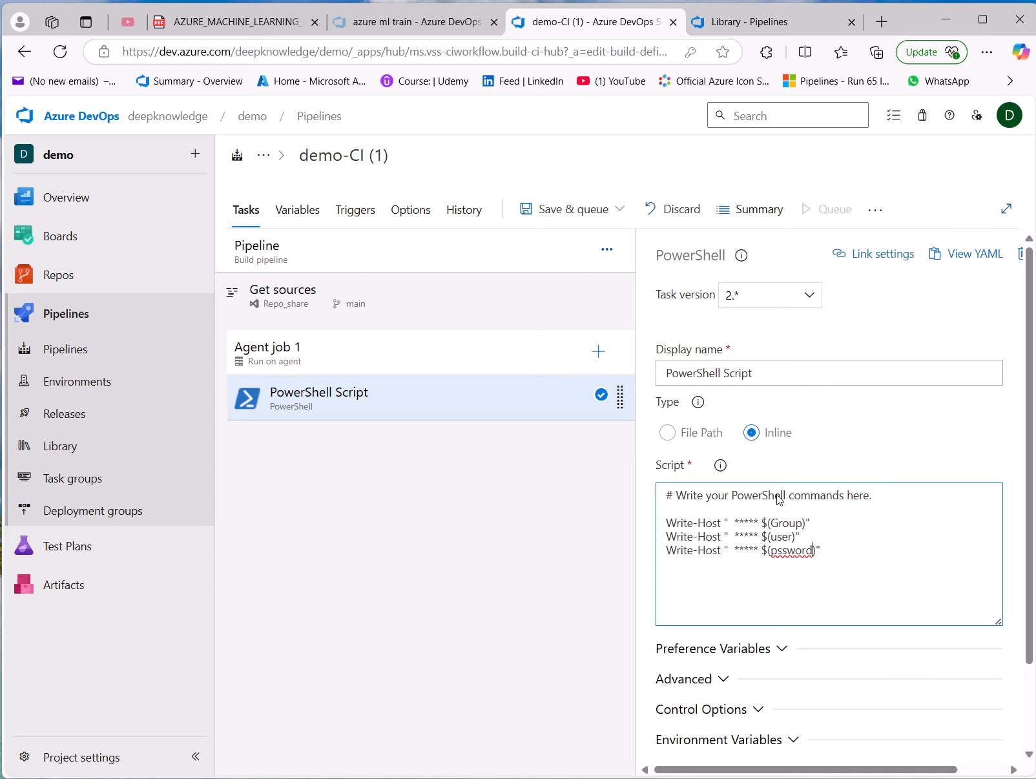
{"action": "left_click", "coordinate": [760, 602]}
{"action": "key", "text": "shift+Up"}
{"action": "key", "text": "shift+Up"}
{"action": "key", "text": "shift+Up"}
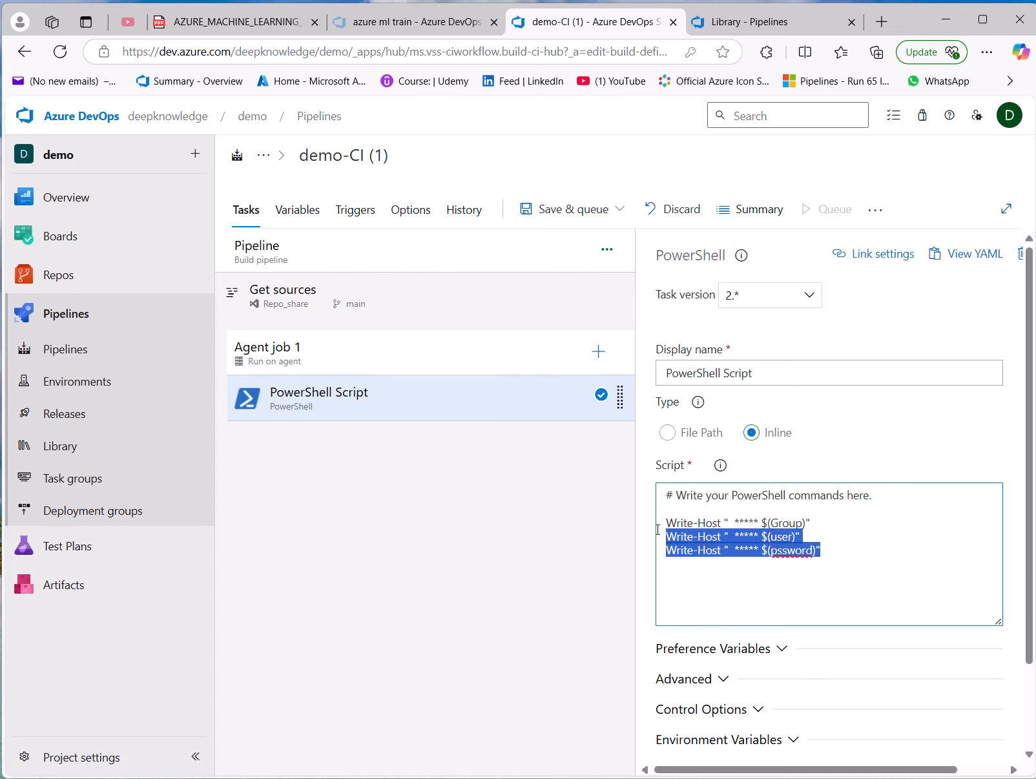
{"action": "left_click", "coordinate": [423, 508]}
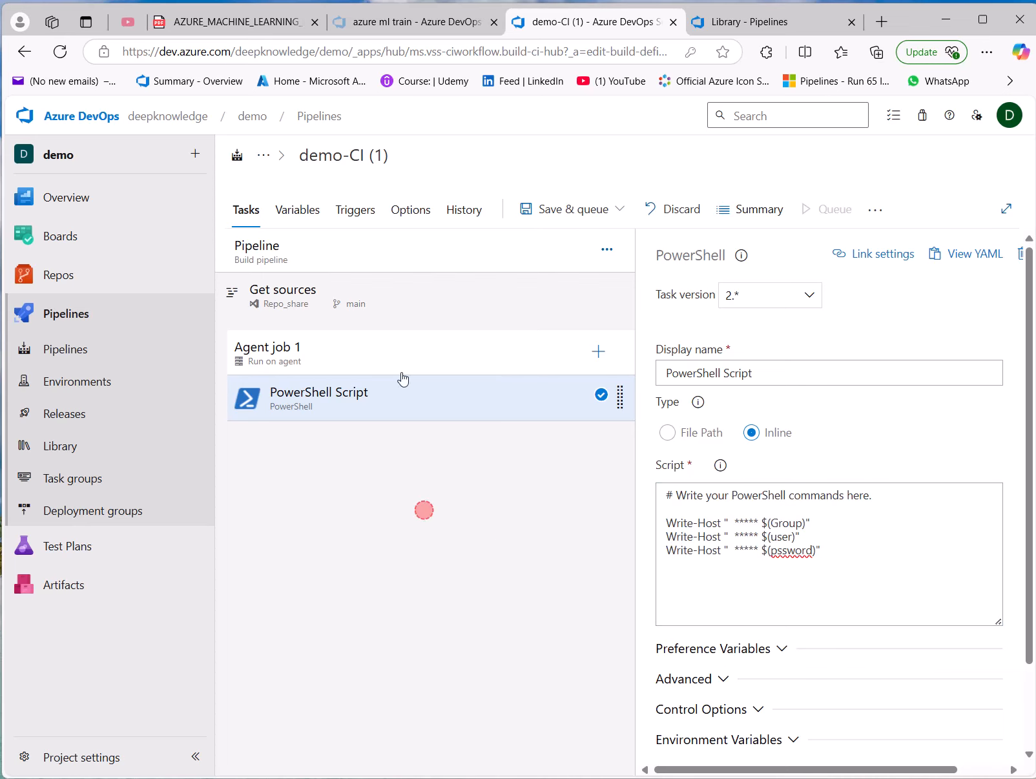
Check the pipeline's linked variable groups, return to its tasks, and save and run the pipeline with the offered run settings.
{"action": "left_click", "coordinate": [288, 215]}
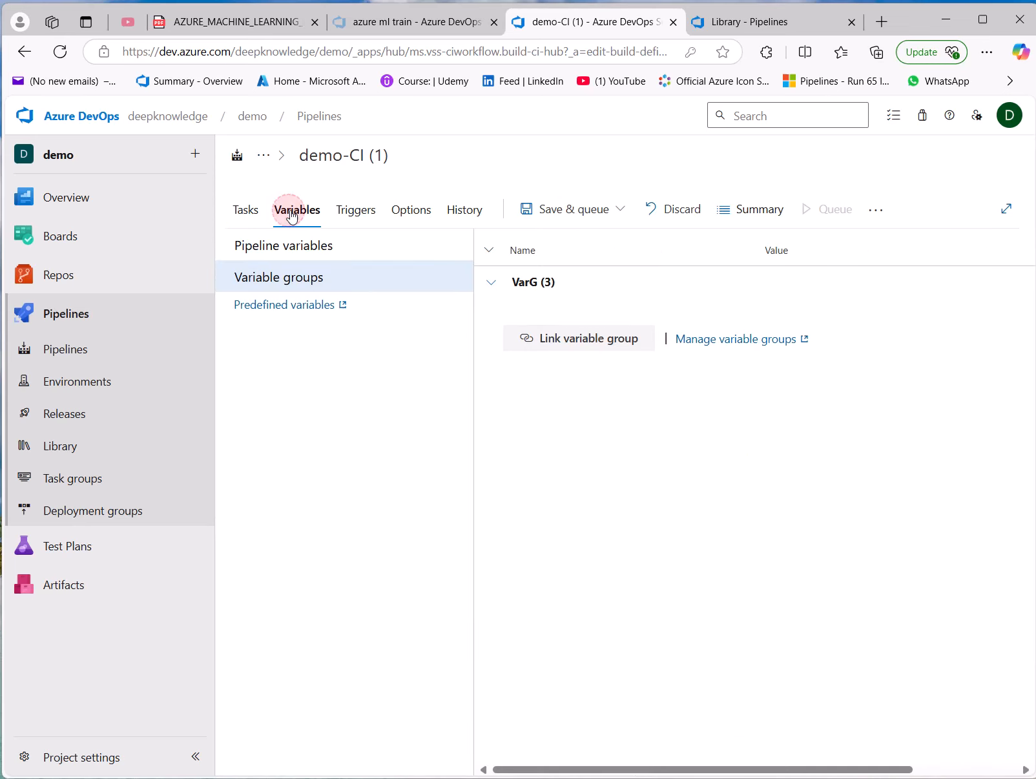
{"action": "left_click", "coordinate": [257, 213]}
{"action": "left_click", "coordinate": [555, 211]}
{"action": "left_click", "coordinate": [569, 244]}
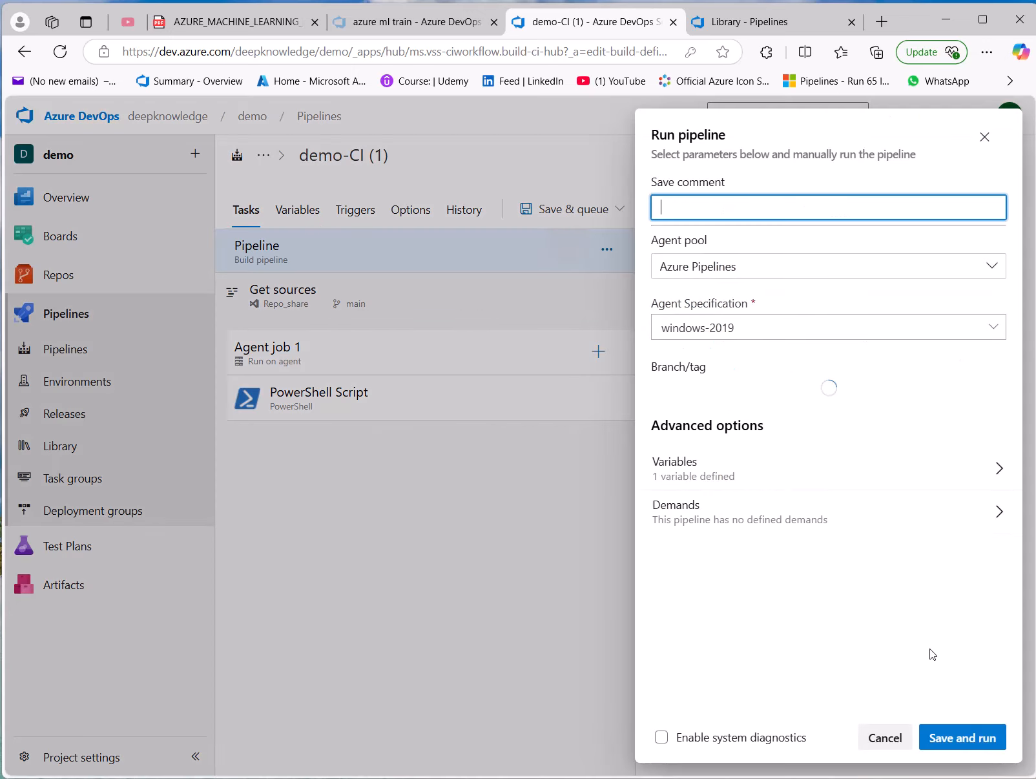
{"action": "left_click", "coordinate": [985, 738]}
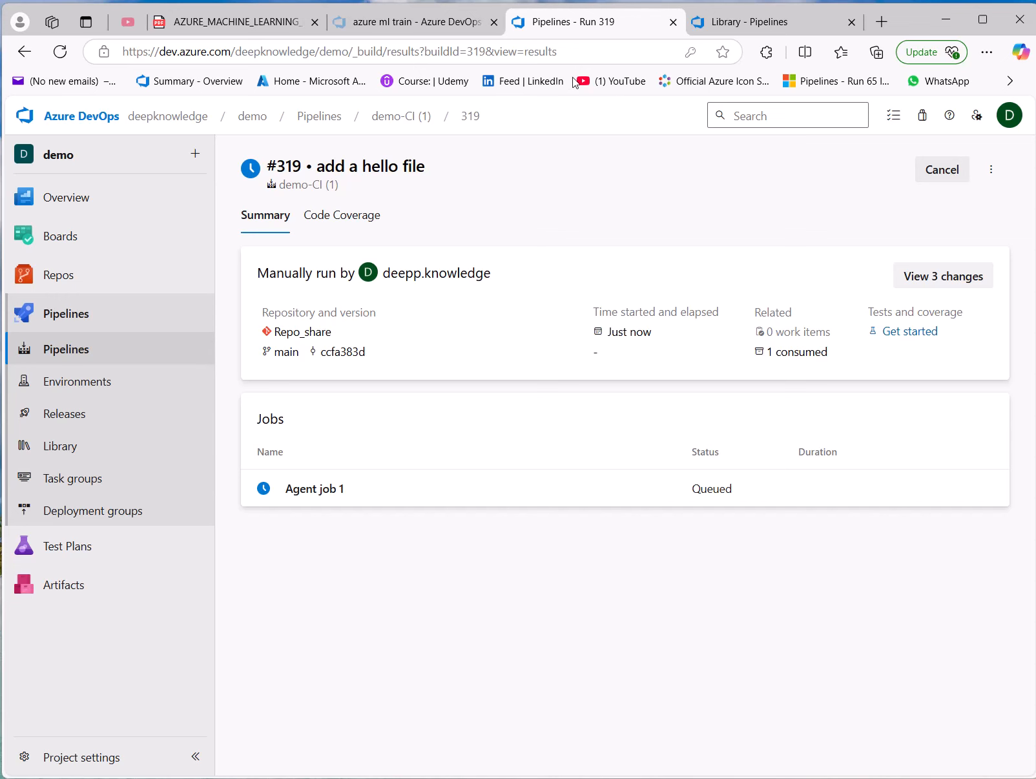
Open the PowerShell Script log under Agent job 1 and examine the output of the Write-Host lines.
{"action": "left_click", "coordinate": [290, 493]}
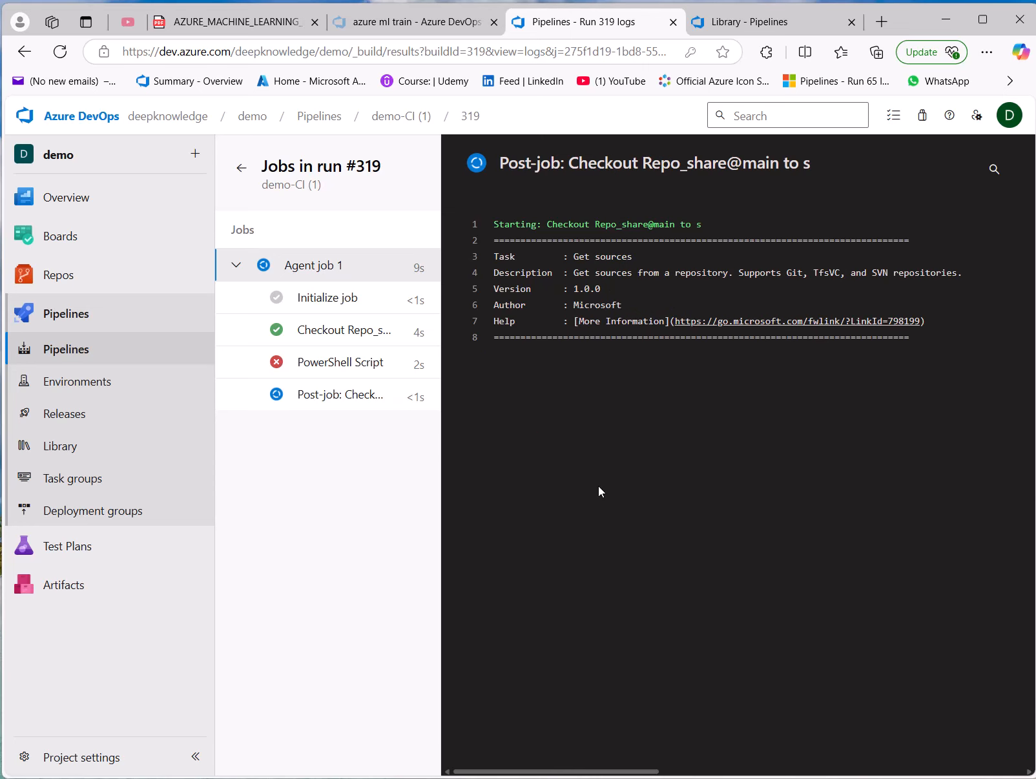
{"action": "left_click", "coordinate": [333, 363]}
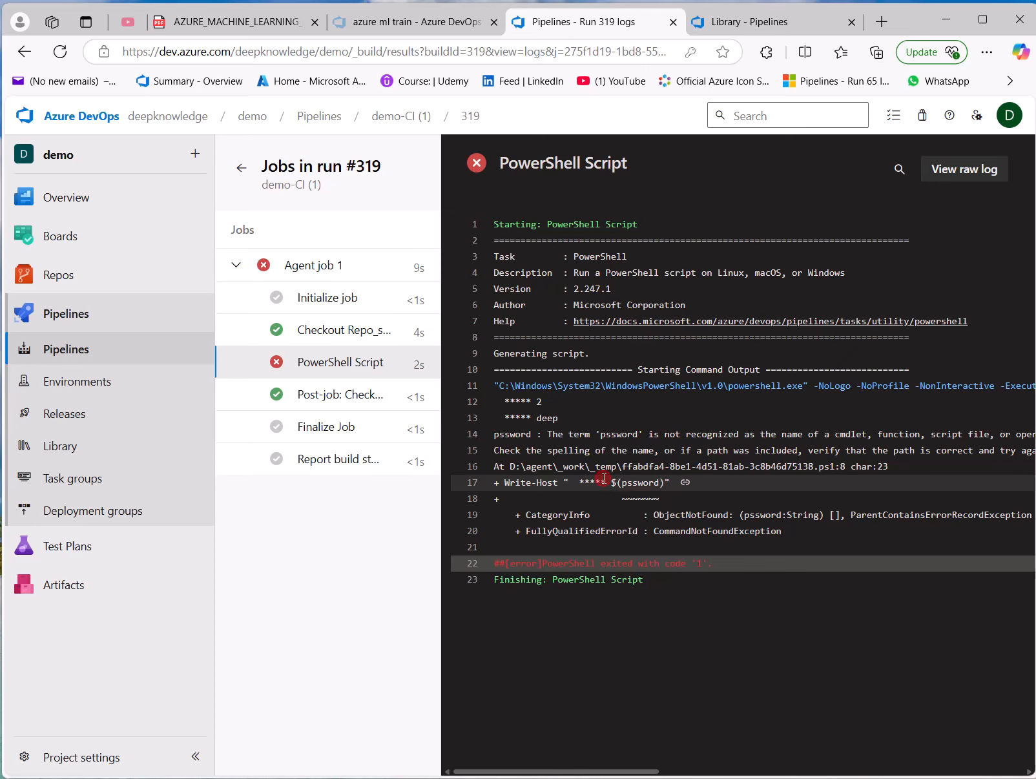
{"action": "triple_click", "coordinate": [605, 482]}
{"action": "left_click", "coordinate": [680, 498]}
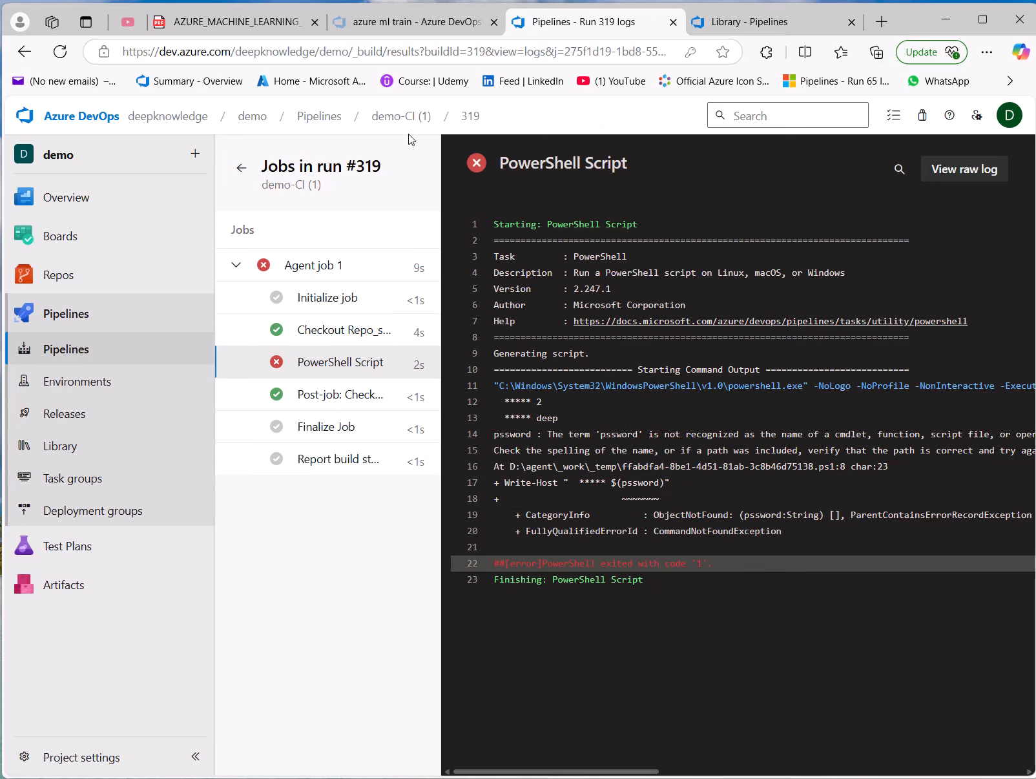
Reopen demo-CI (1)'s PowerShell Script task for editing and enclose $(Group), $(user) and $(pssword) each in their own double quotes.
{"action": "left_click", "coordinate": [401, 117]}
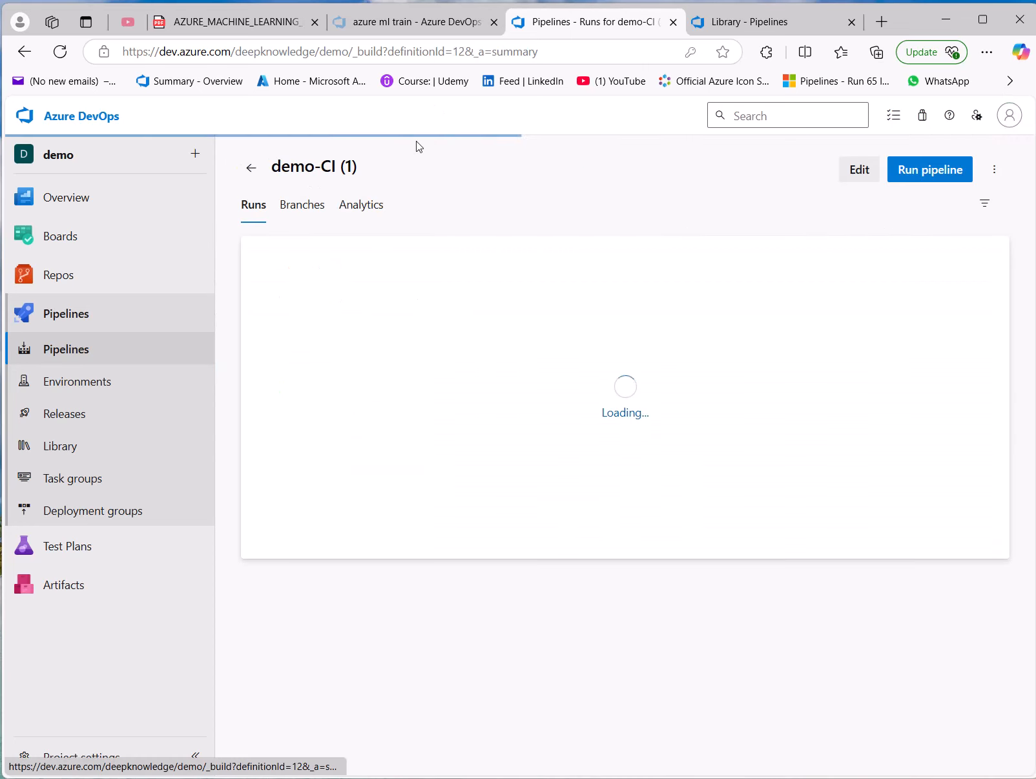
{"action": "left_click", "coordinate": [859, 169]}
{"action": "left_click", "coordinate": [412, 399]}
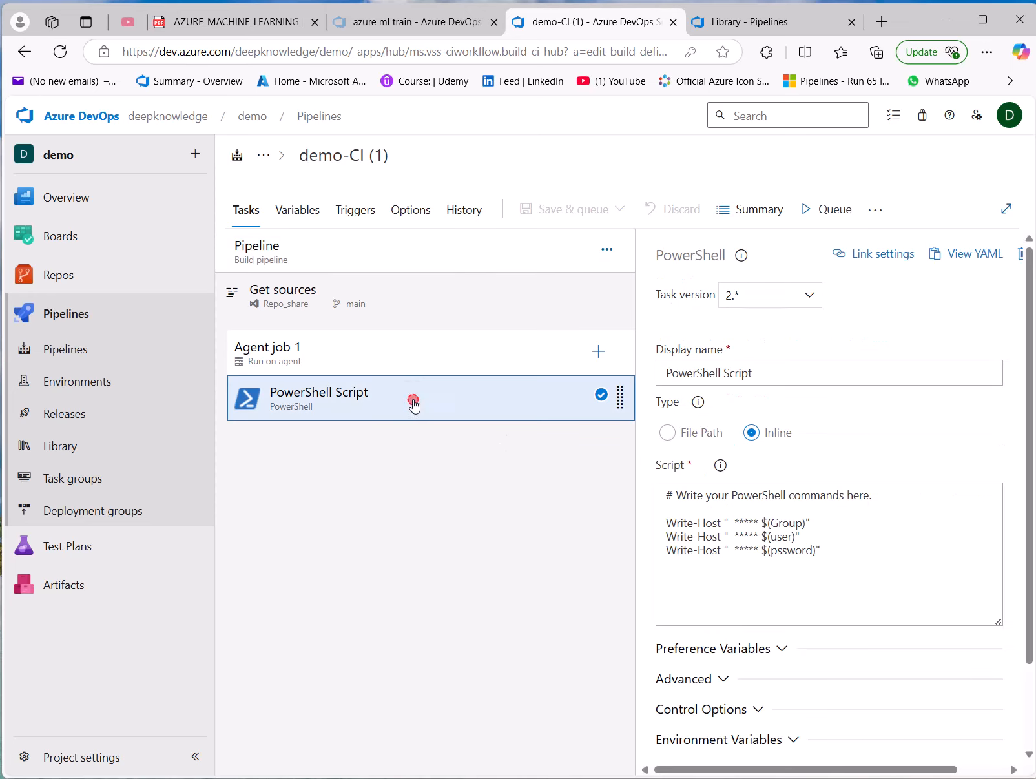
{"action": "left_click", "coordinate": [763, 522]}
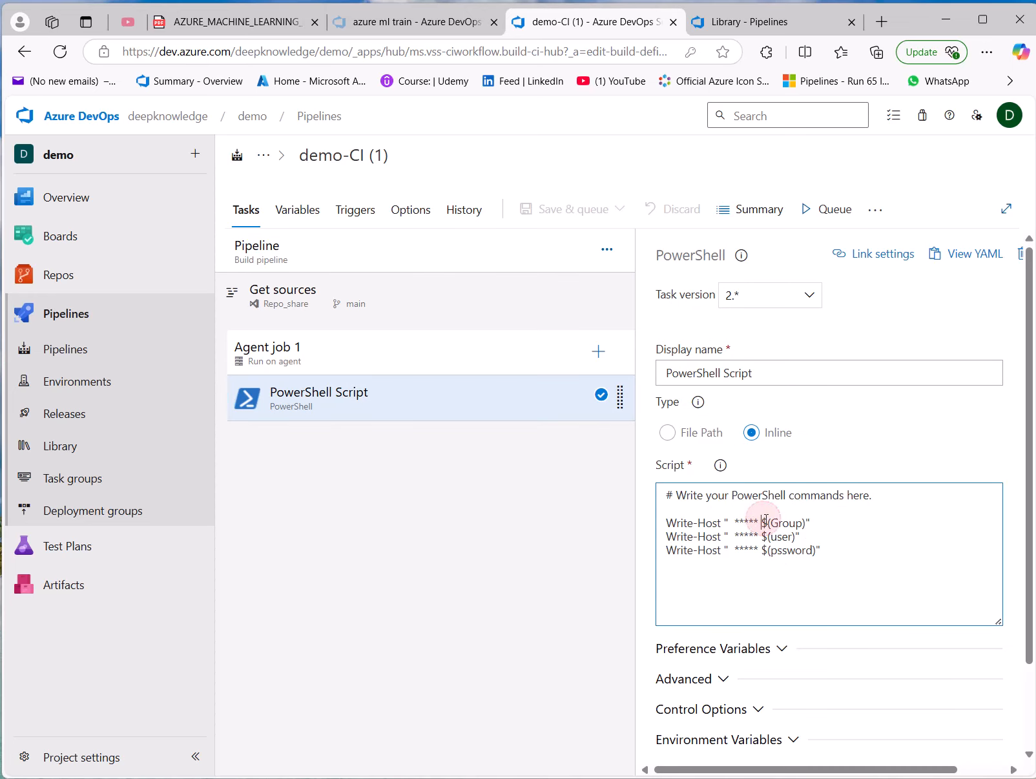
{"action": "type", "text": "\""}
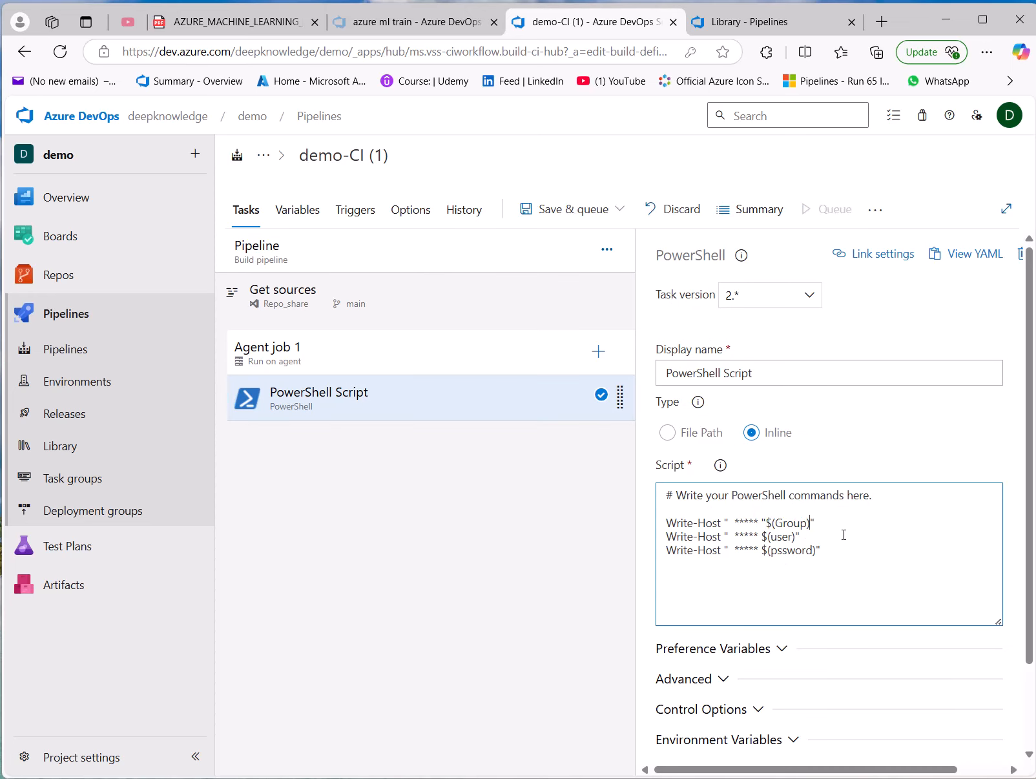
{"action": "left_click", "coordinate": [761, 534]}
{"action": "type", "text": "\""}
{"action": "left_click", "coordinate": [802, 537]}
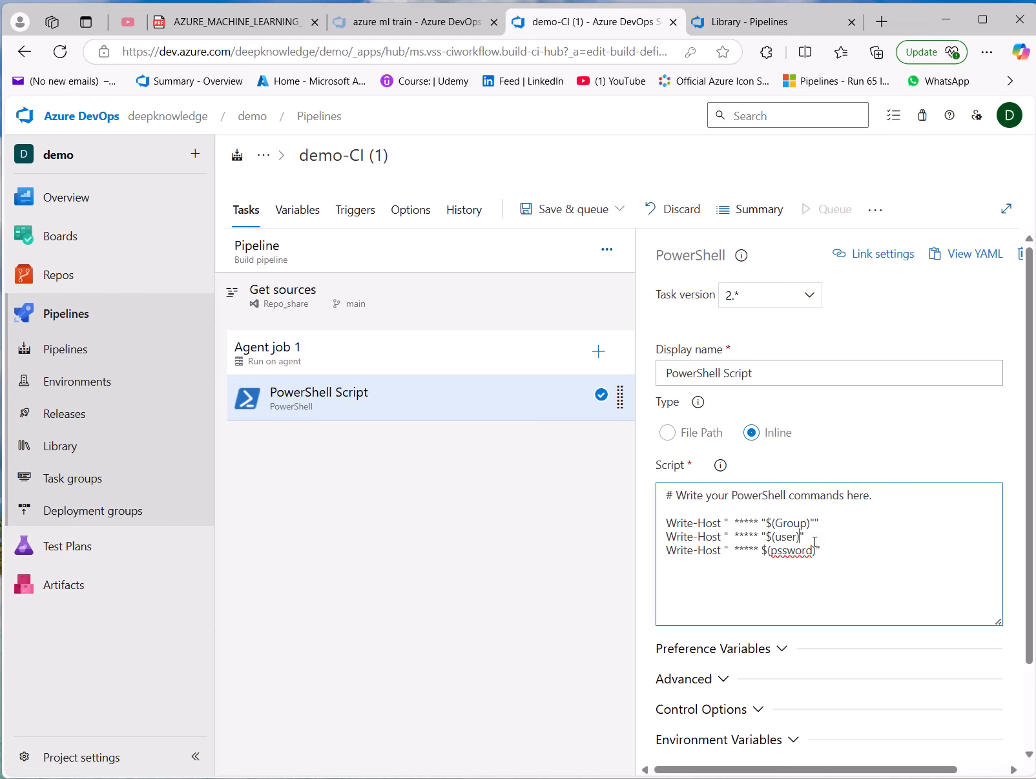
{"action": "left_click", "coordinate": [763, 550]}
{"action": "type", "text": "\""}
{"action": "left_click", "coordinate": [767, 563]}
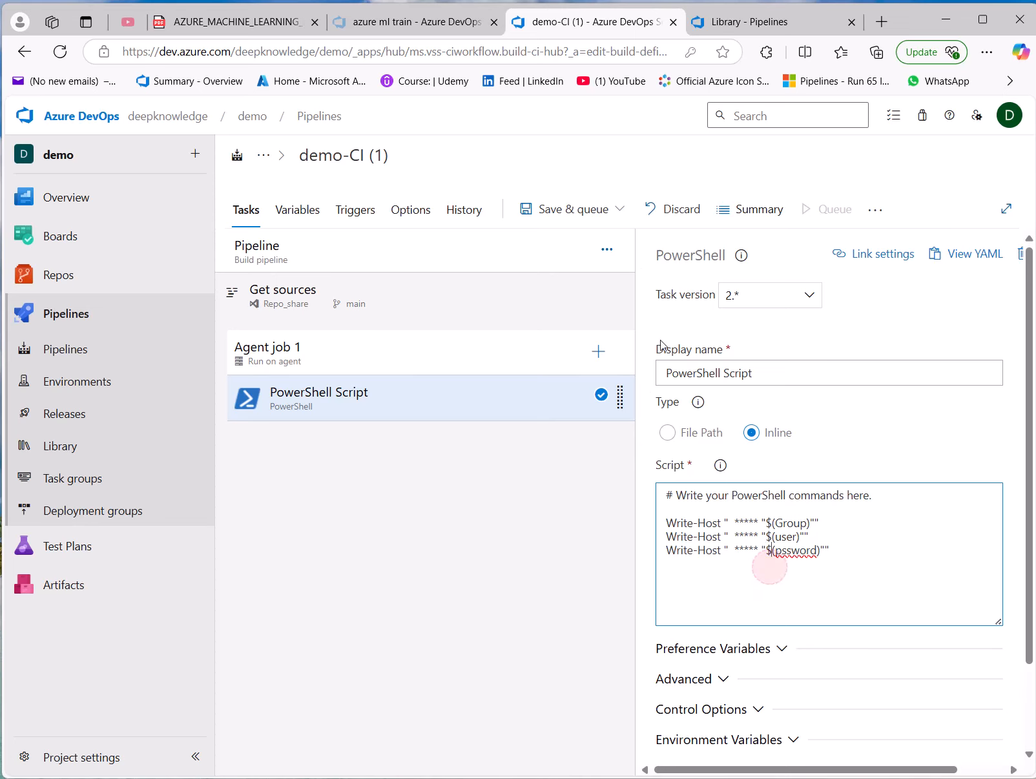
Save the pipeline with the quoted variables and run it on the main branch.
{"action": "left_click", "coordinate": [604, 208]}
{"action": "left_click", "coordinate": [604, 238]}
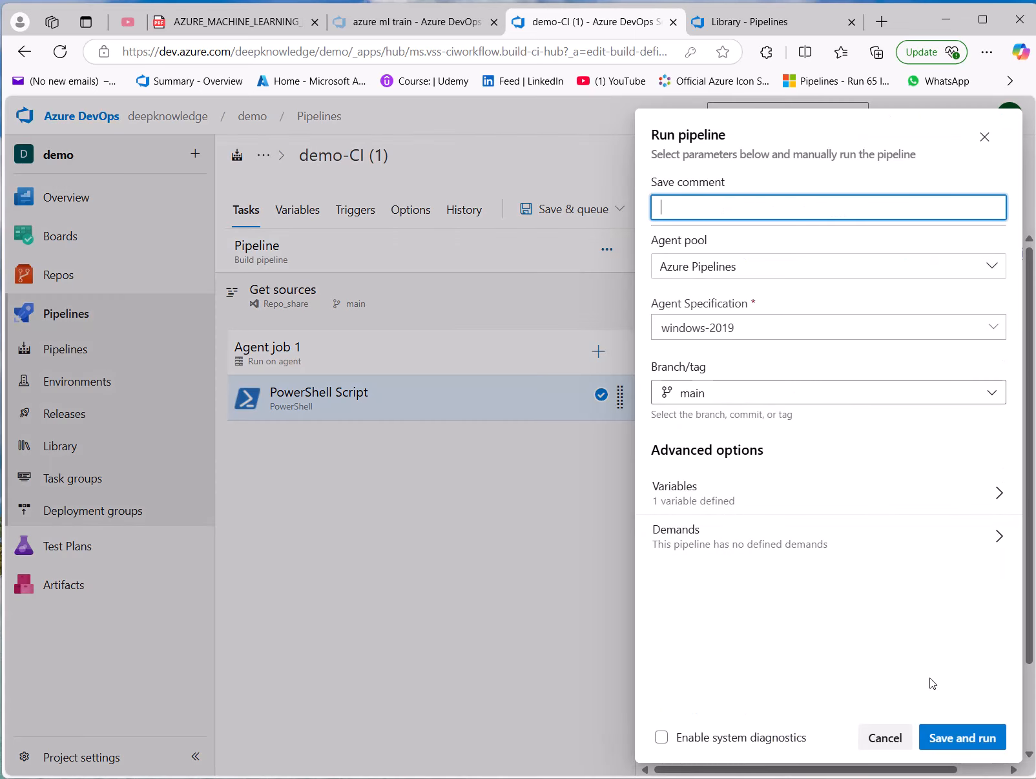
{"action": "left_click", "coordinate": [948, 732]}
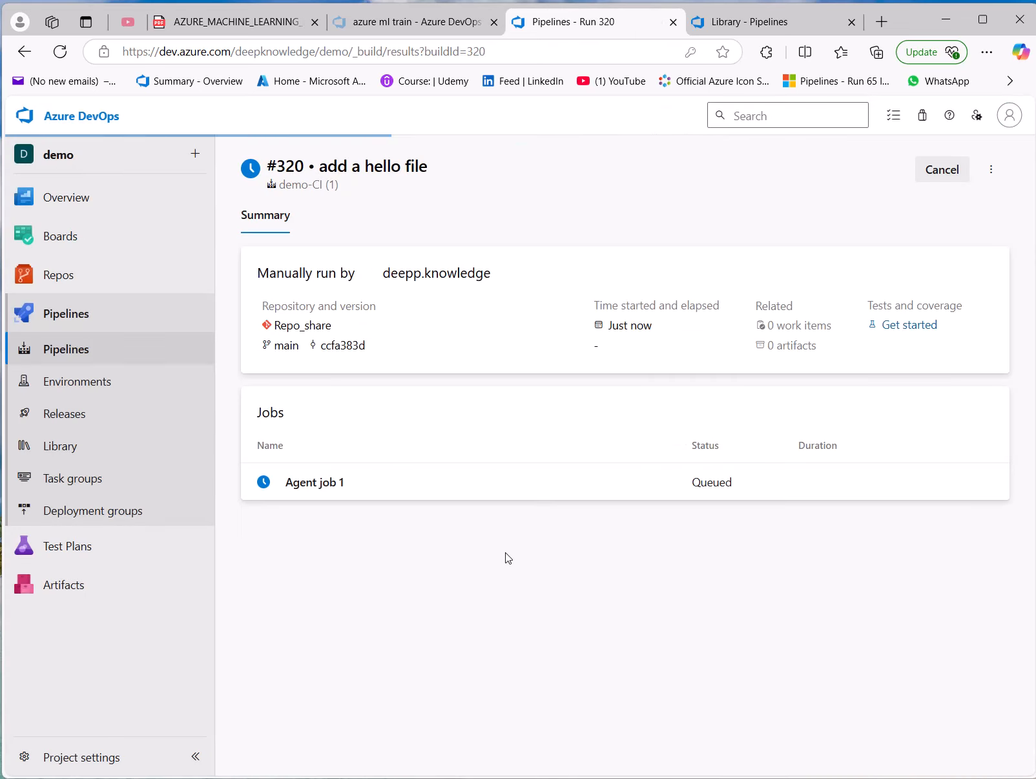
Examine how the azure ml train pipeline's Azure Storage account and Storage Container scripts reference the RESOURCE_GROUP variable.
{"action": "left_click", "coordinate": [418, 22]}
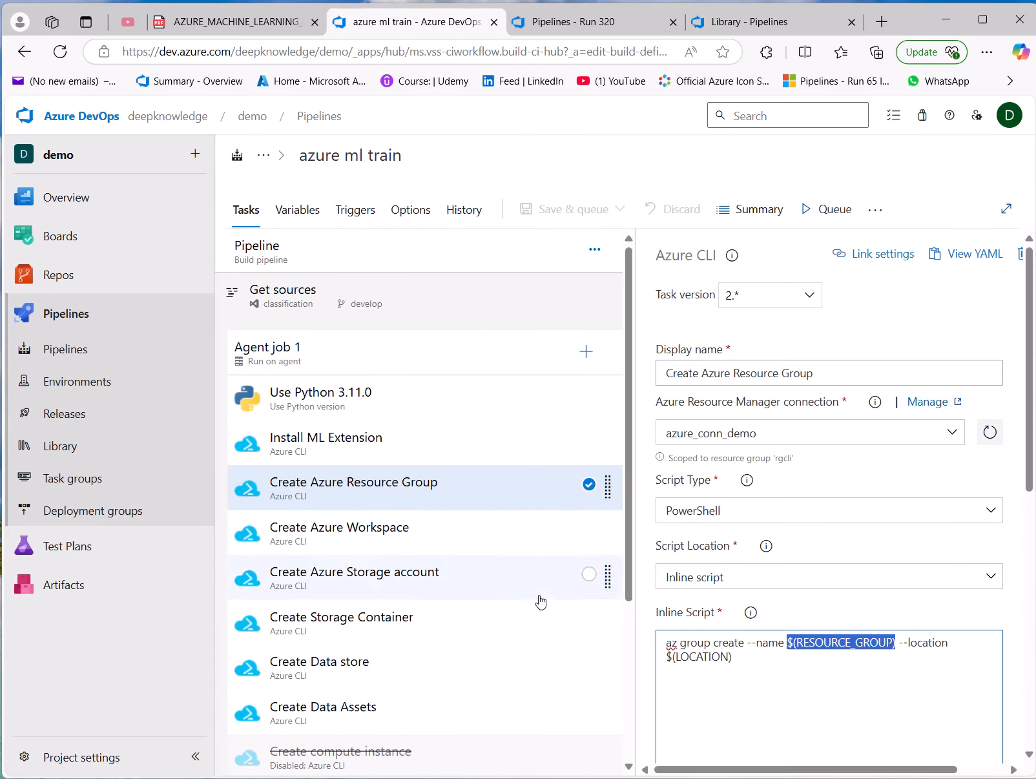
{"action": "left_click", "coordinate": [378, 520]}
{"action": "left_click", "coordinate": [383, 590]}
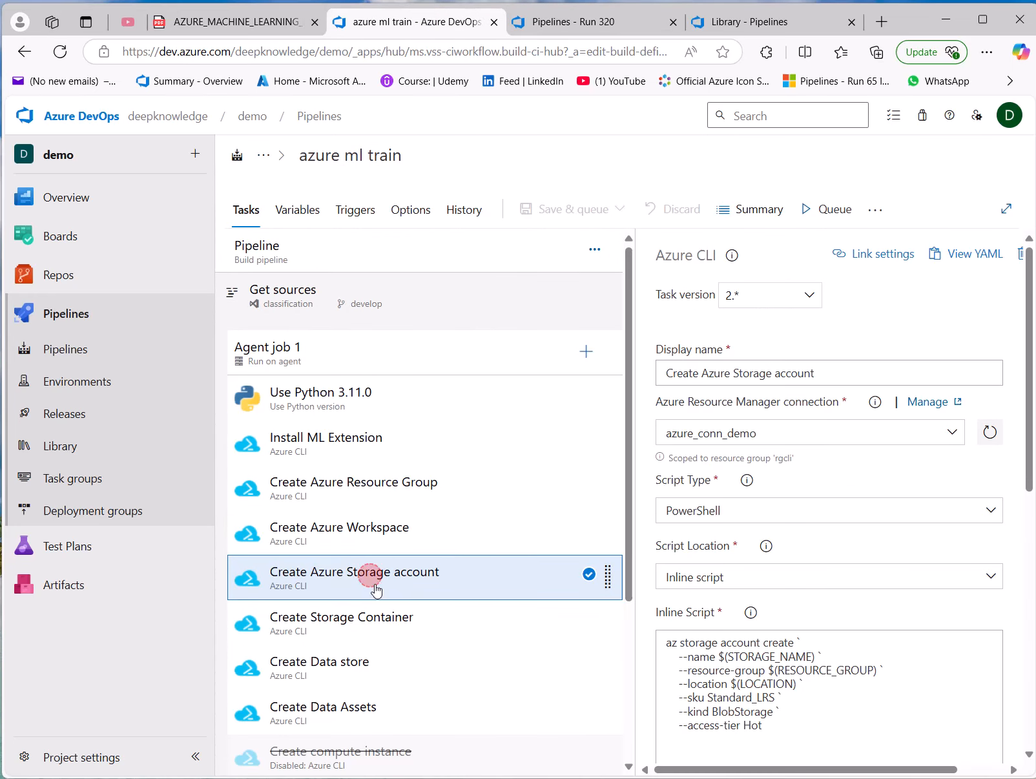
{"action": "left_click", "coordinate": [385, 623]}
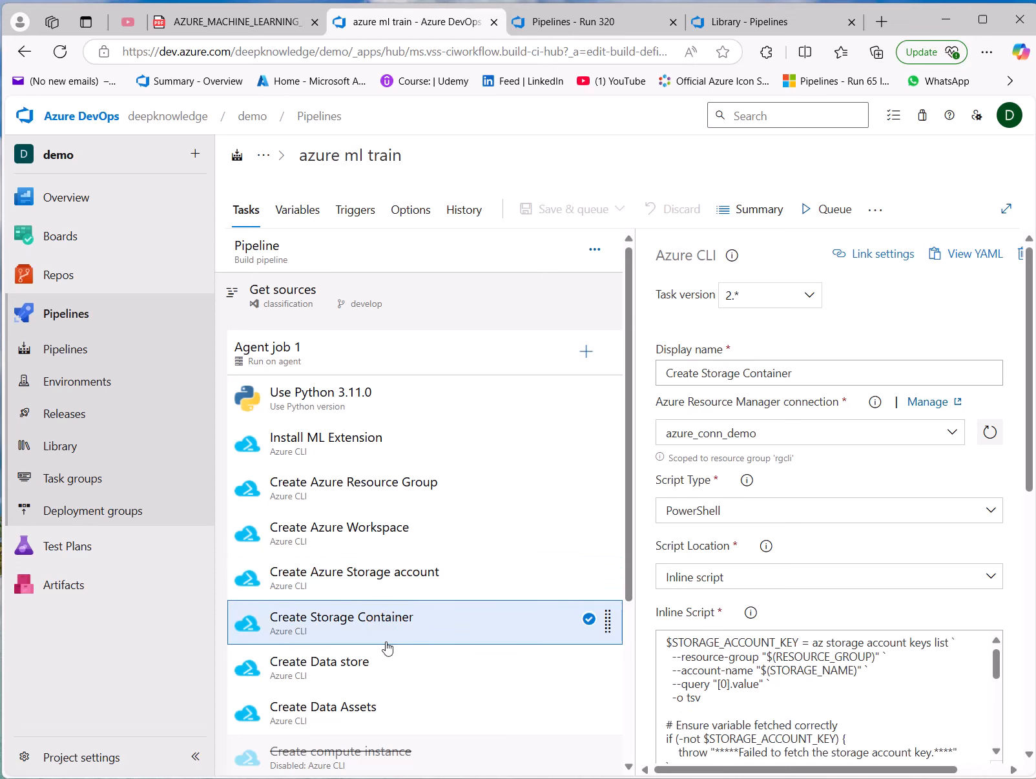
{"action": "left_click_drag", "start_coordinate": [763, 659], "coordinate": [880, 660]}
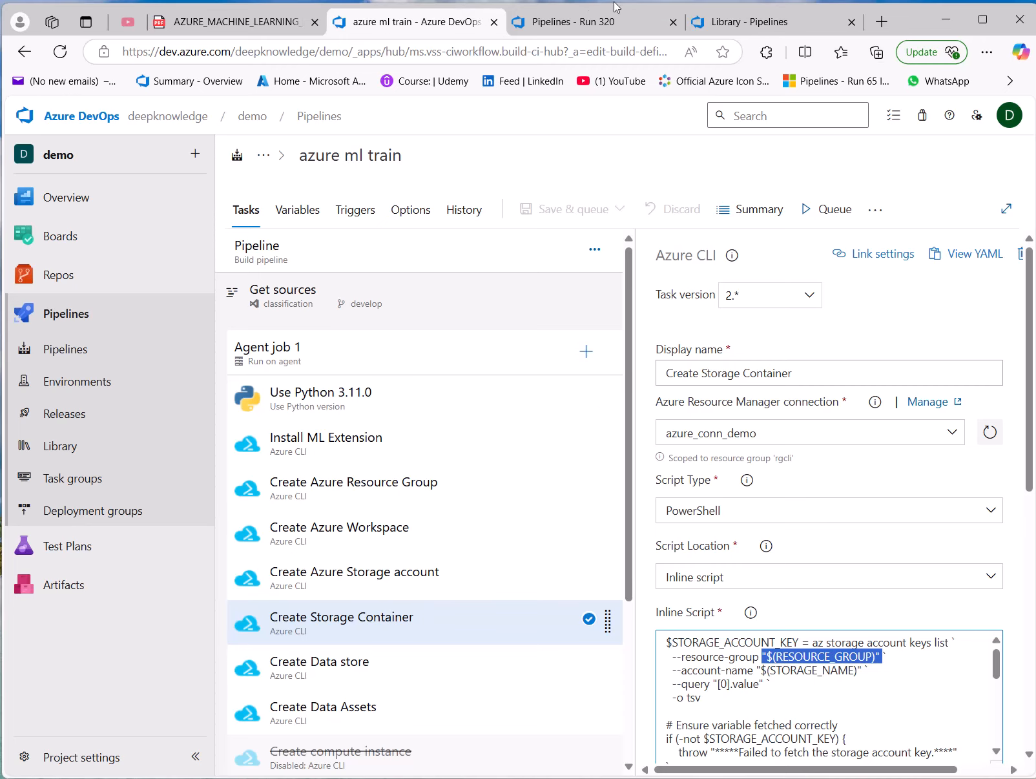
Return to the new demo-CI (1) run and examine the PowerShell Script log's output for the Group, user and pssword variables.
{"action": "left_click", "coordinate": [577, 22]}
{"action": "left_click", "coordinate": [329, 610]}
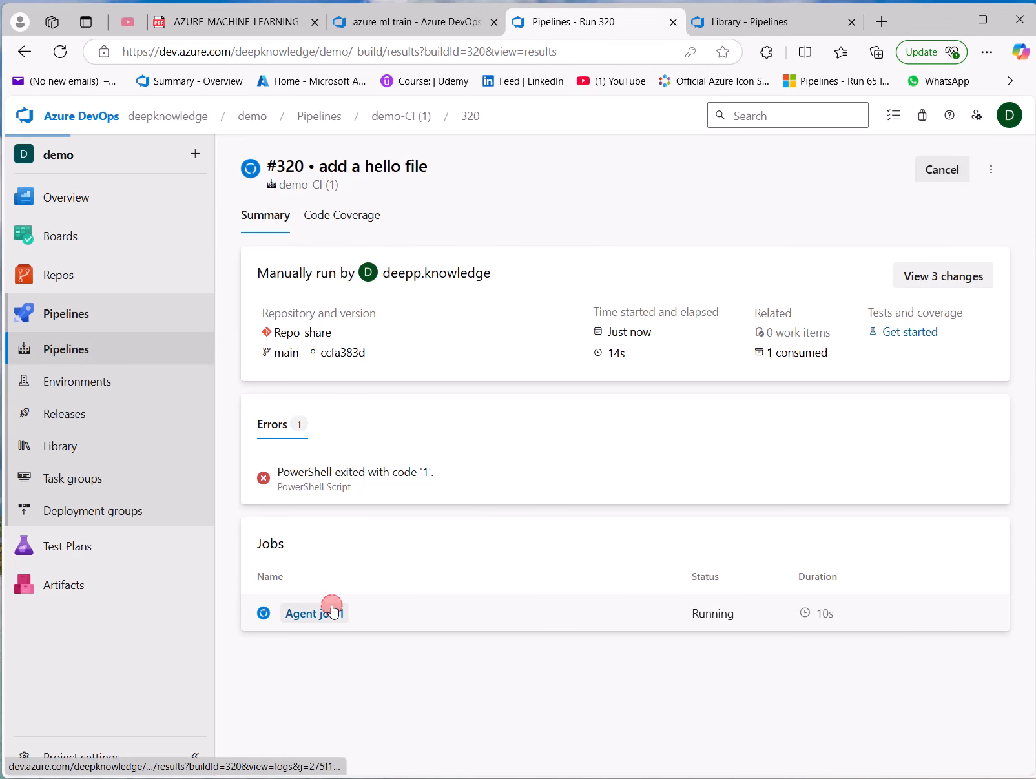
{"action": "left_click", "coordinate": [321, 352]}
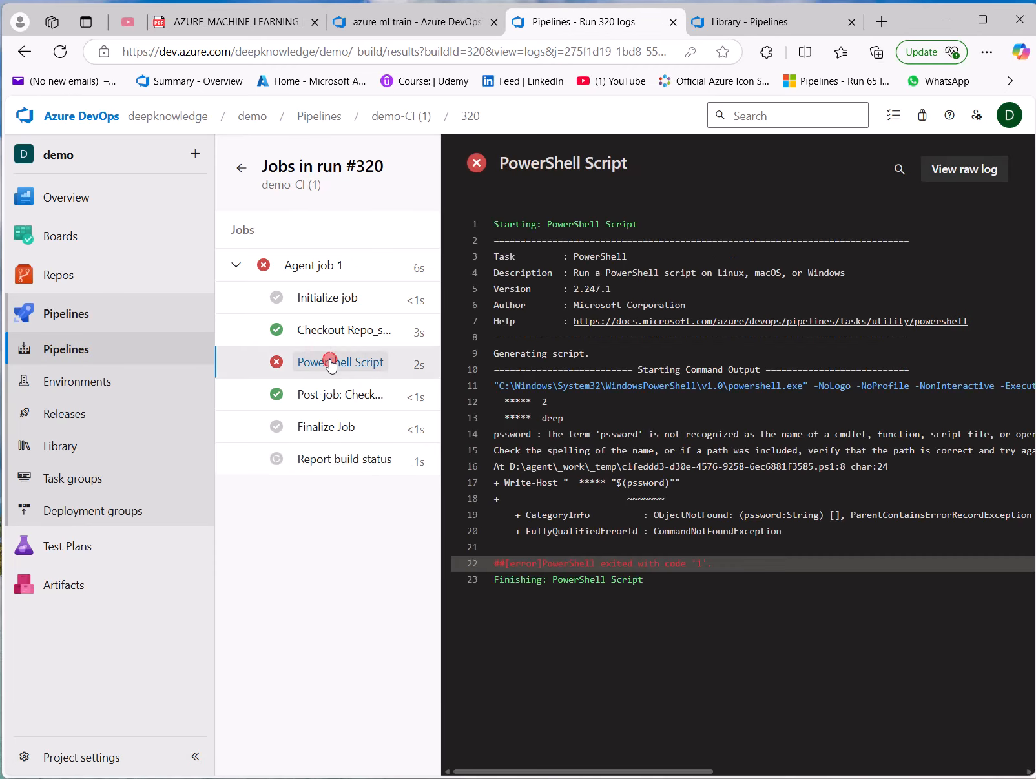
{"action": "triple_click", "coordinate": [547, 418]}
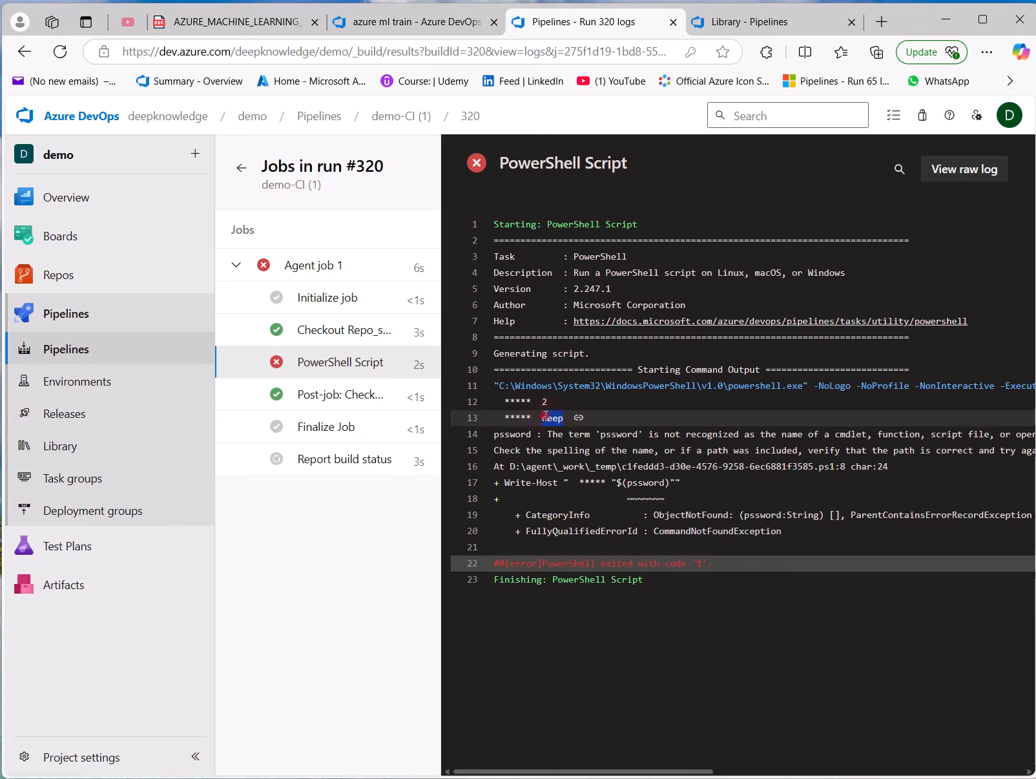
{"action": "left_click", "coordinate": [515, 402]}
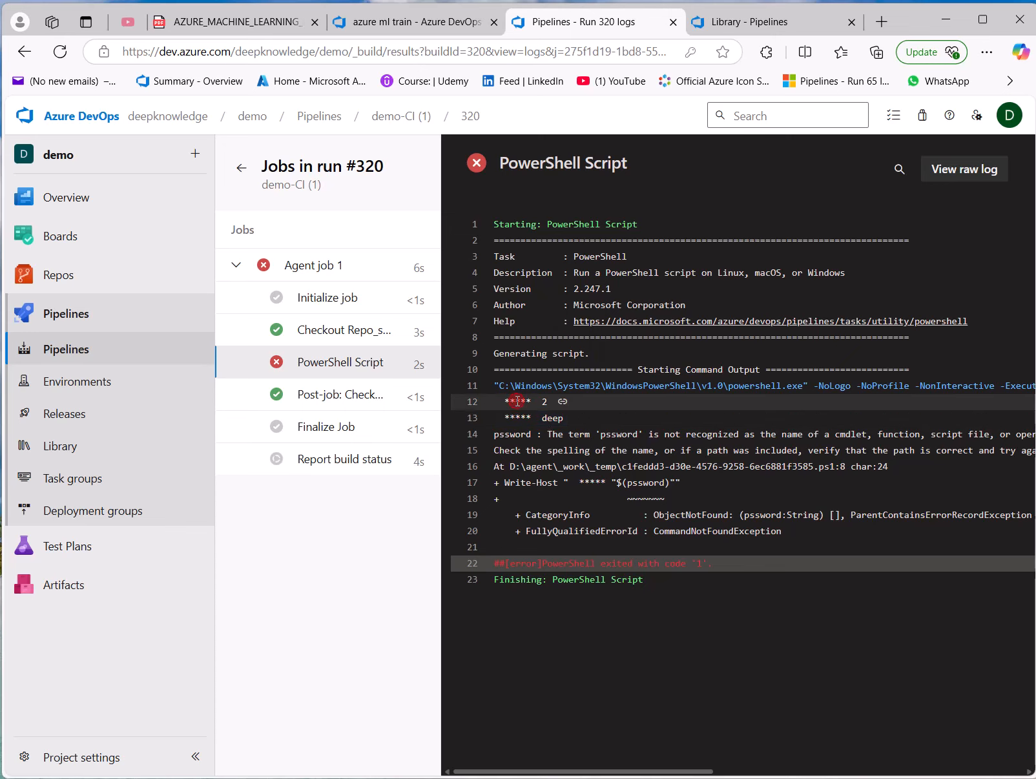
{"action": "double_click", "coordinate": [620, 434]}
{"action": "left_click_drag", "start_coordinate": [560, 434], "coordinate": [676, 432]}
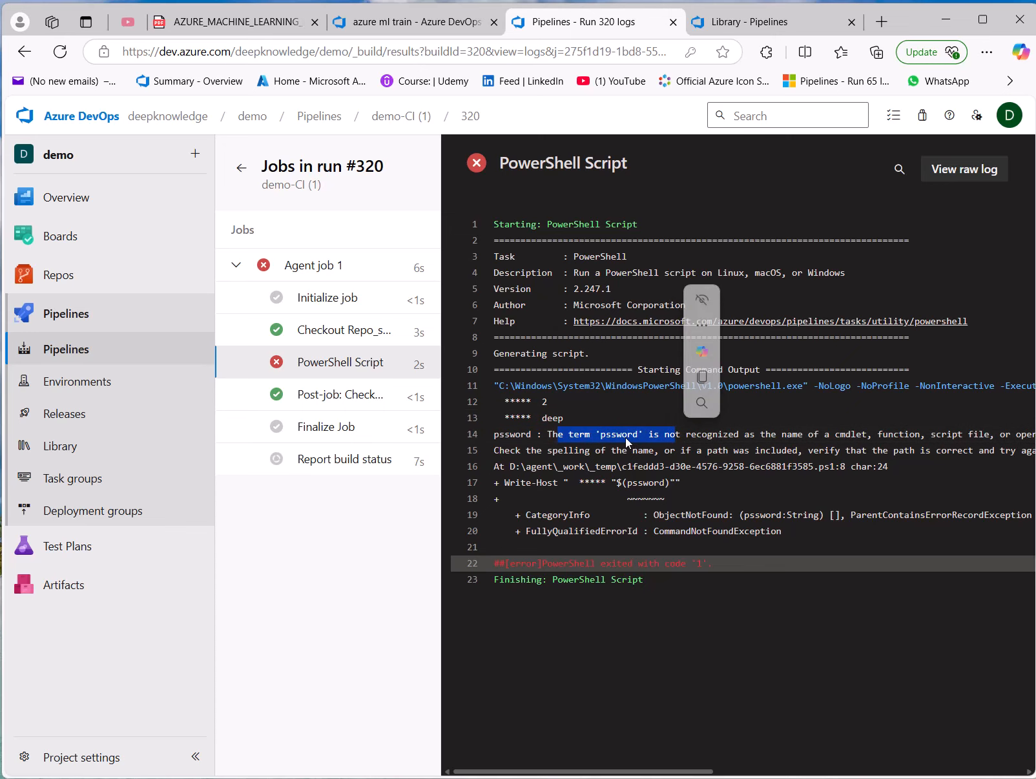
{"action": "triple_click", "coordinate": [620, 434]}
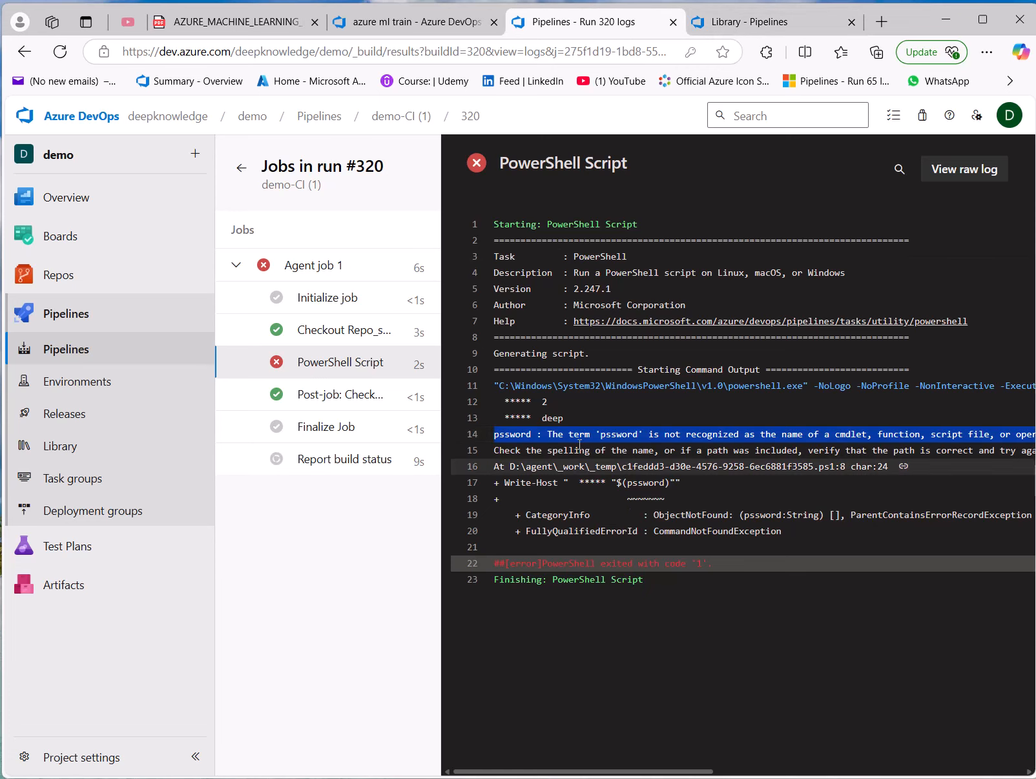
{"action": "left_click", "coordinate": [520, 394]}
{"action": "double_click", "coordinate": [513, 401]}
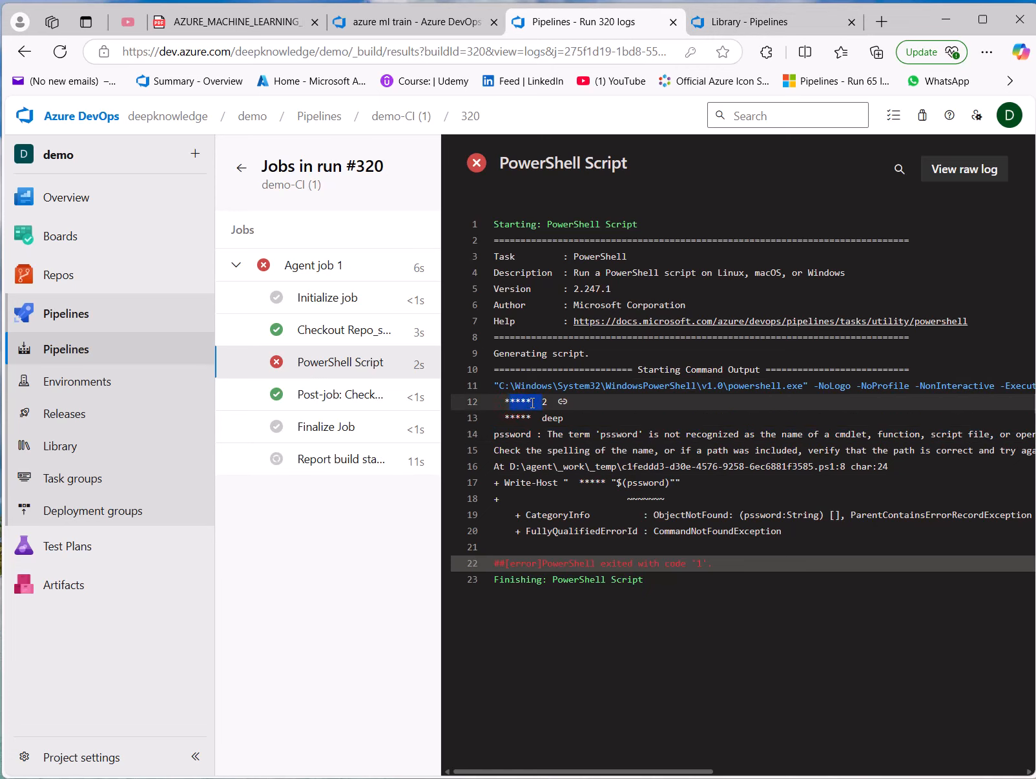
{"action": "left_click", "coordinate": [548, 401]}
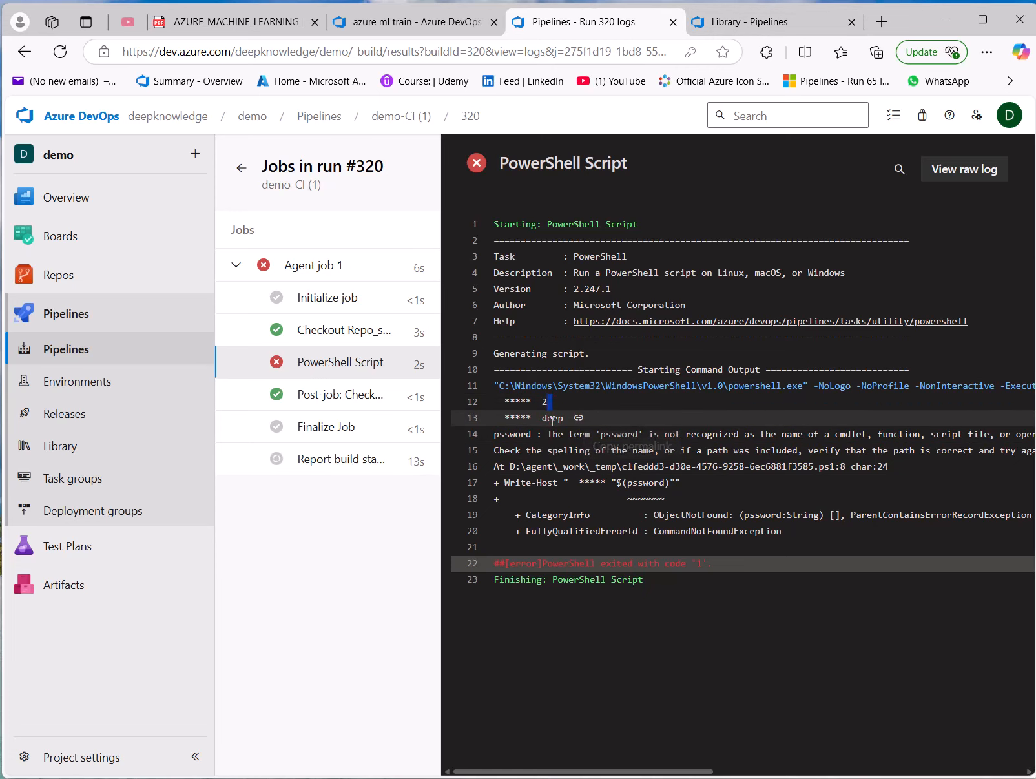
{"action": "double_click", "coordinate": [552, 419]}
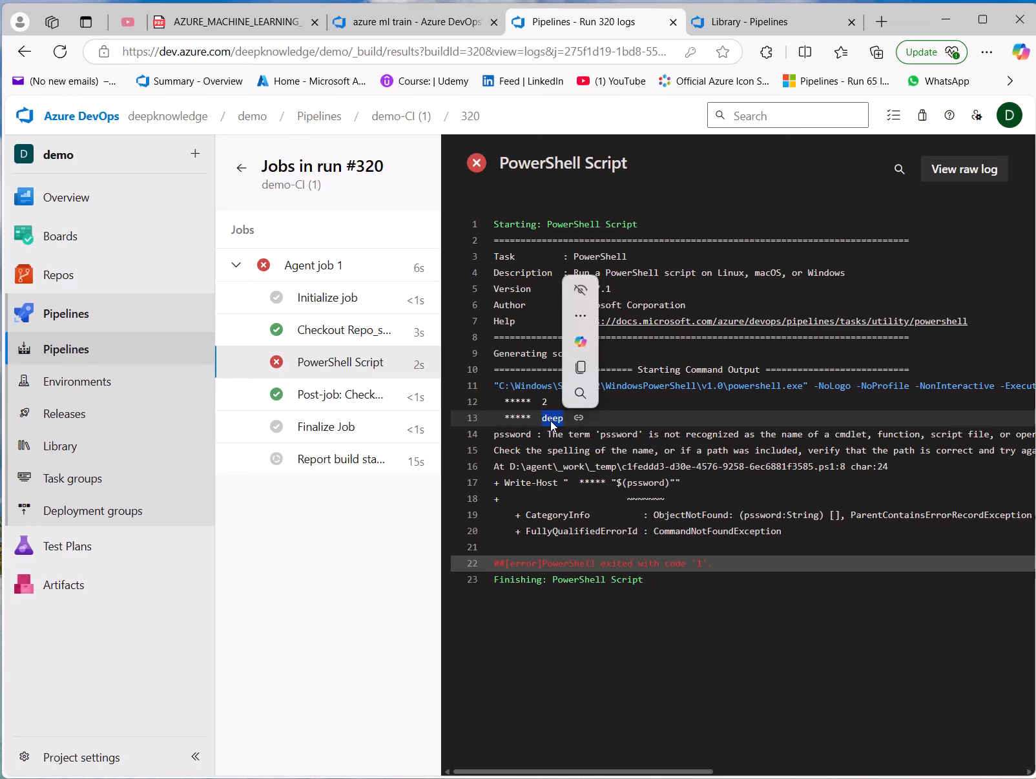
{"action": "double_click", "coordinate": [619, 438]}
{"action": "double_click", "coordinate": [626, 436]}
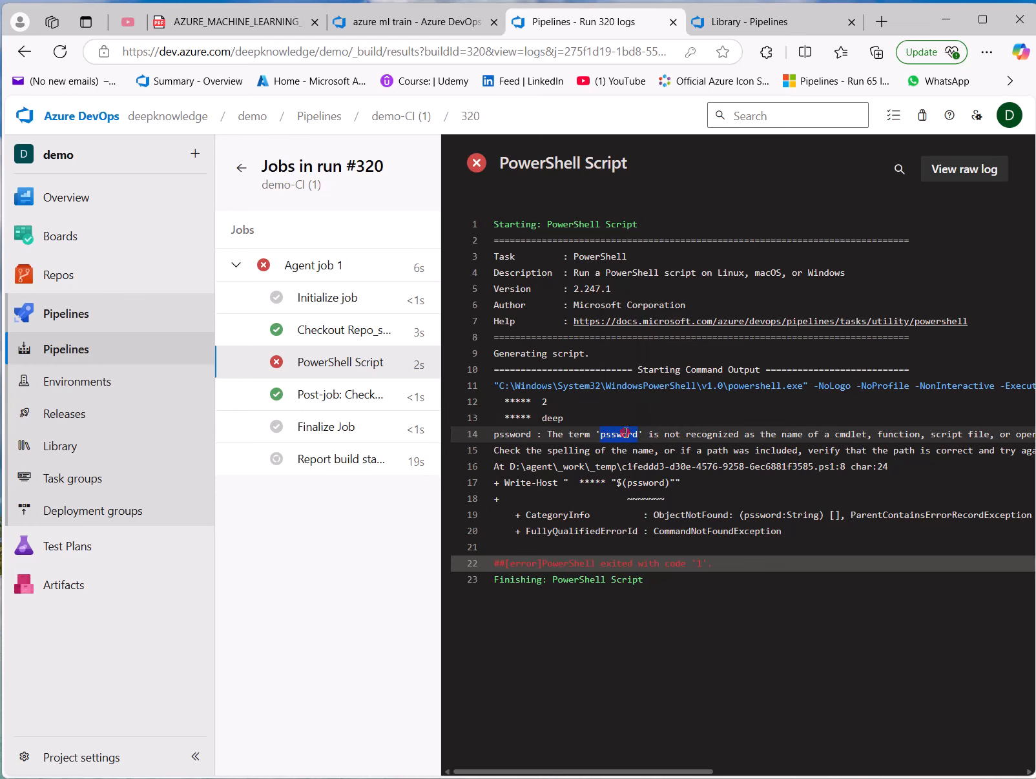
Check the spelling of the password variable's name in the VarG group and return to the run's log.
{"action": "left_click", "coordinate": [751, 26]}
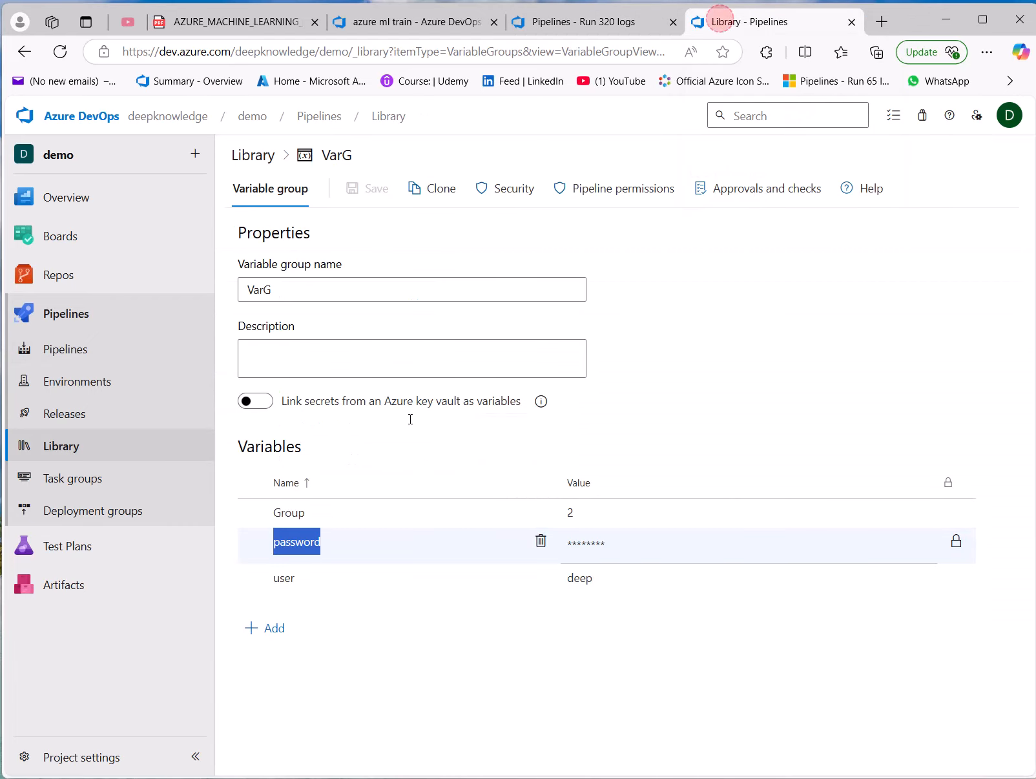
{"action": "double_click", "coordinate": [292, 546]}
{"action": "left_click", "coordinate": [577, 16]}
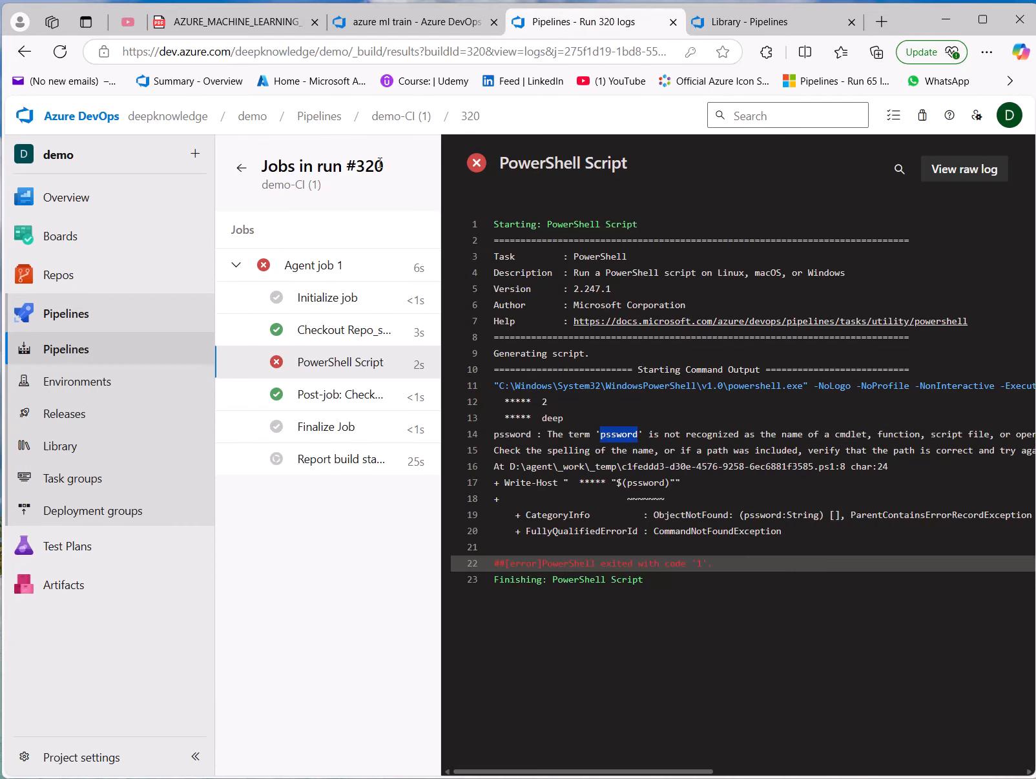
Edit the demo-CI (1) pipeline's PowerShell Script task and correct the last variable reference to $(password).
{"action": "left_click", "coordinate": [408, 116]}
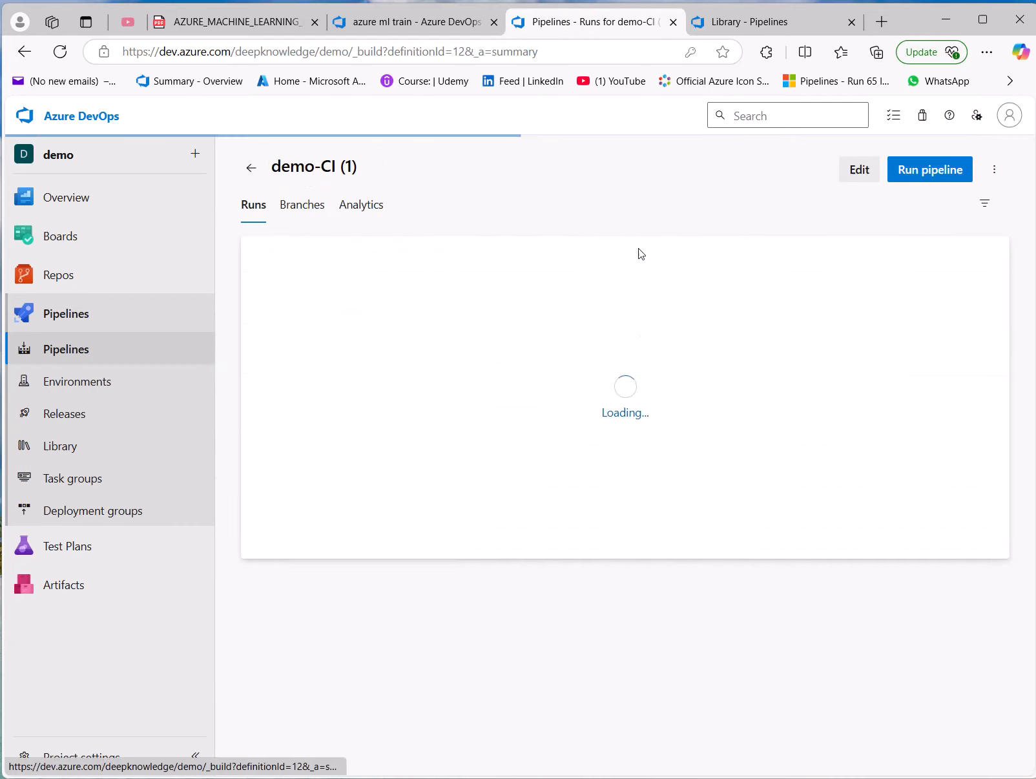
{"action": "left_click", "coordinate": [859, 169]}
{"action": "left_click", "coordinate": [335, 398]}
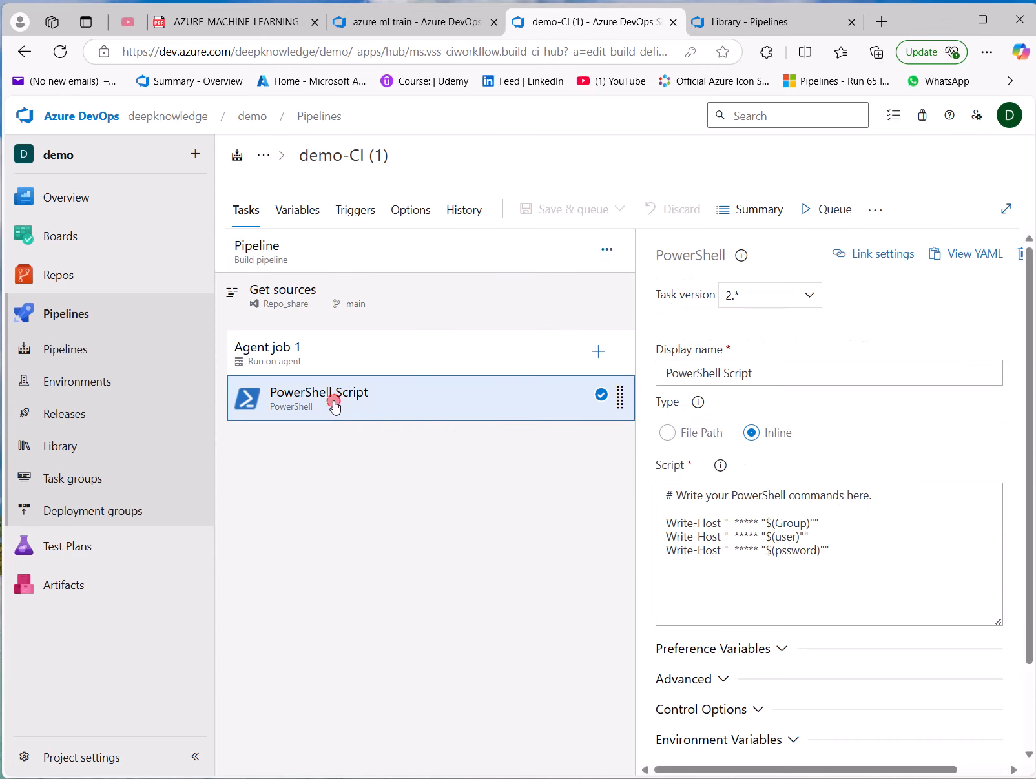
{"action": "left_click", "coordinate": [799, 550]}
{"action": "double_click", "coordinate": [799, 550]}
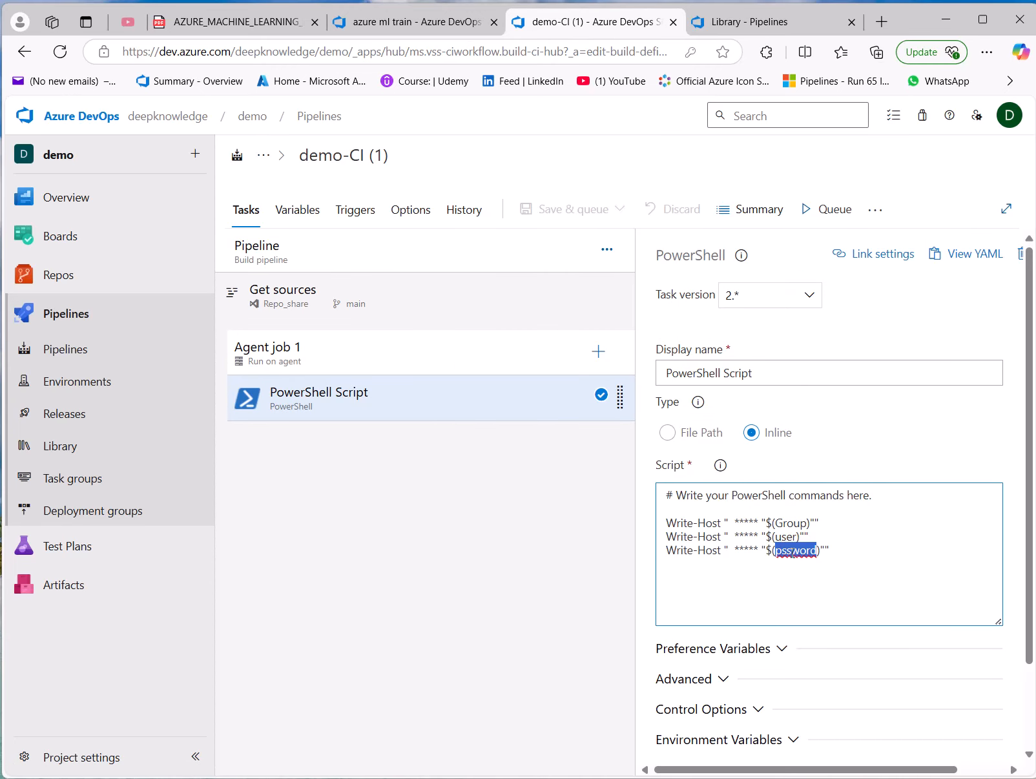
{"action": "type", "text": "password"}
Replace the asterisks in the three Write-Host lines with the labels Group:, User: and Password:.
{"action": "double_click", "coordinate": [793, 525]}
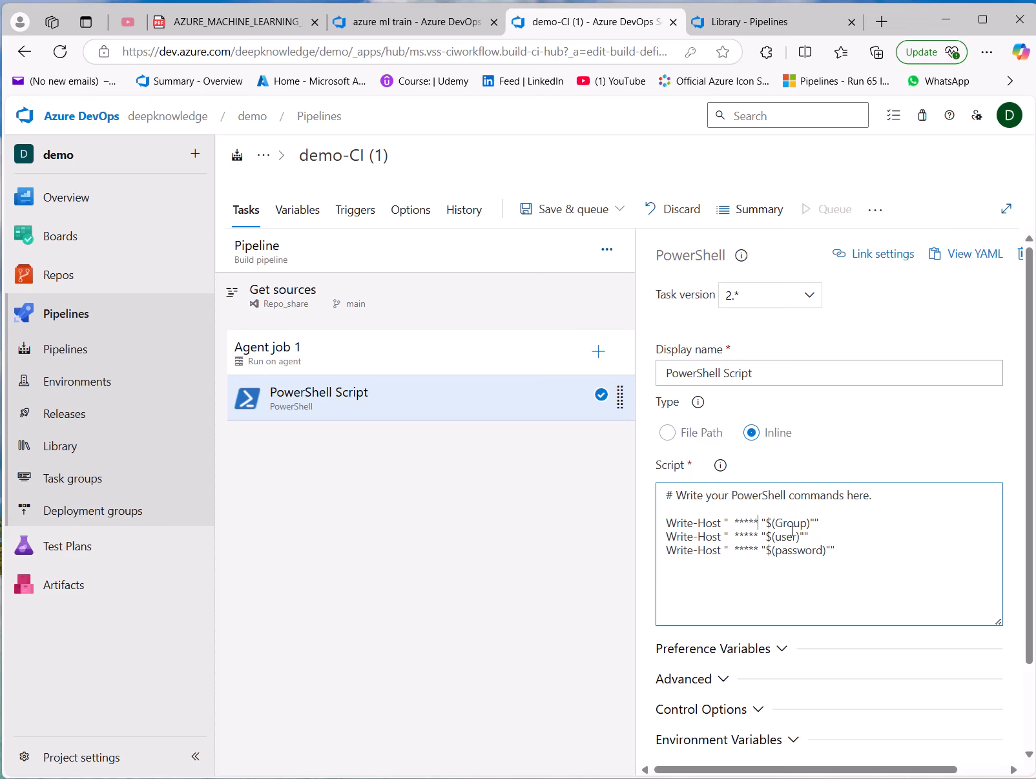
{"action": "key", "text": "BackSpace"}
{"action": "key", "text": "BackSpace"}
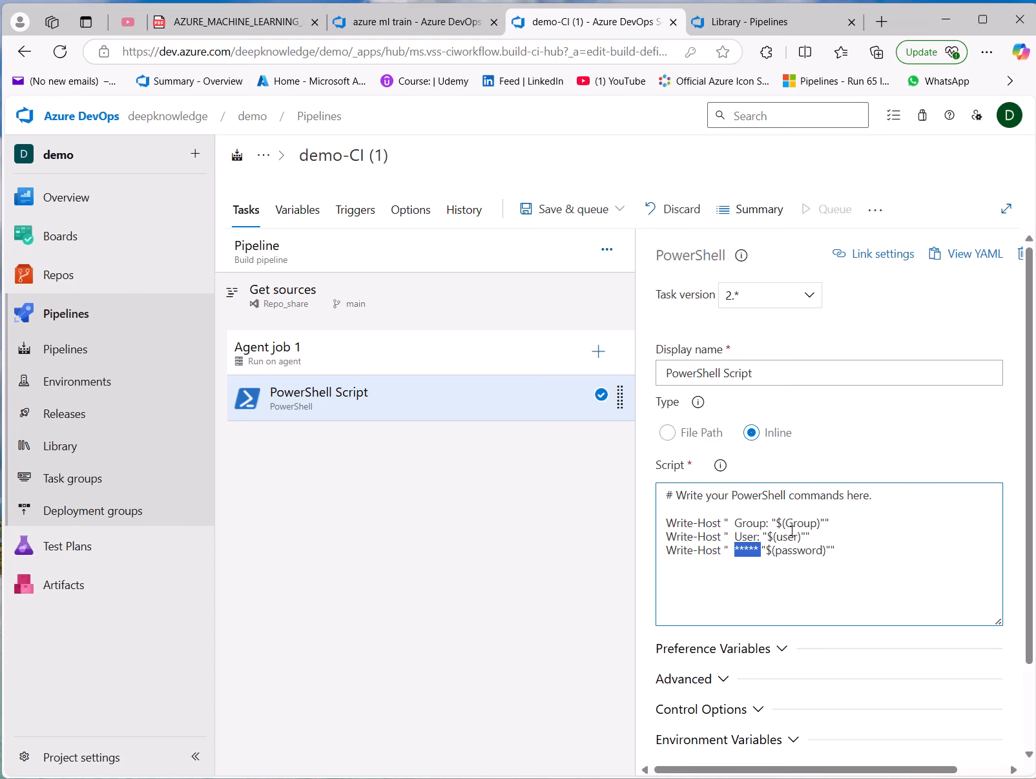
{"action": "key", "text": "BackSpace"}
{"action": "type", "text": "Password:"}
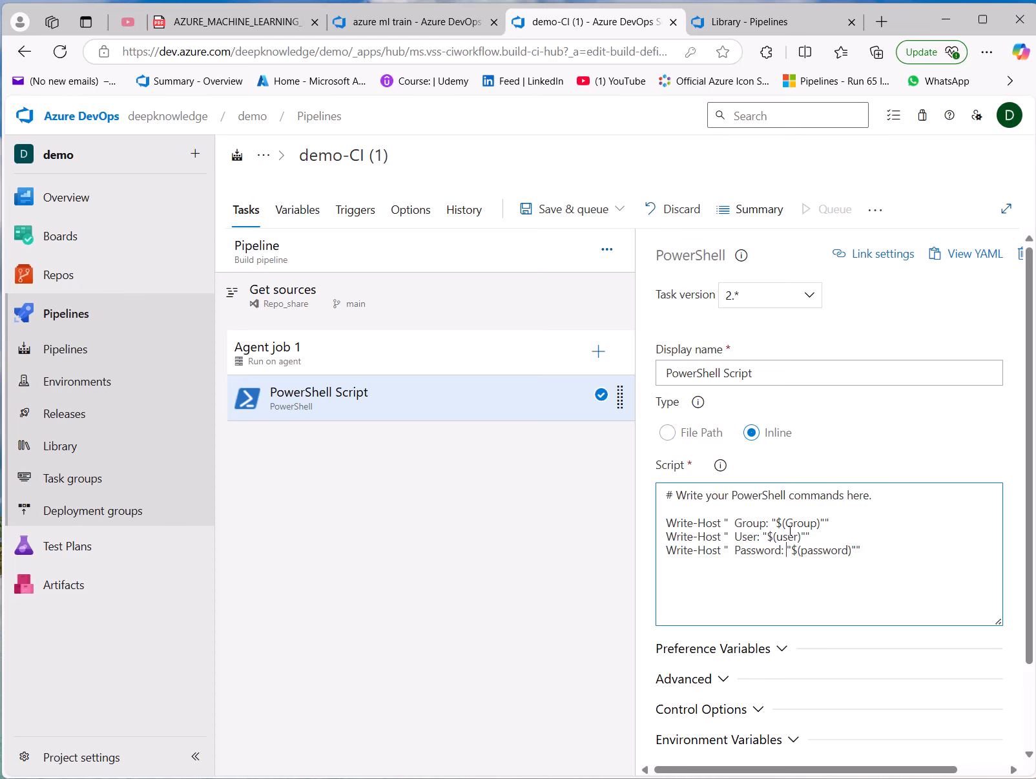
Save the pipeline with the labelled output lines and queue a new run.
{"action": "left_click", "coordinate": [618, 211]}
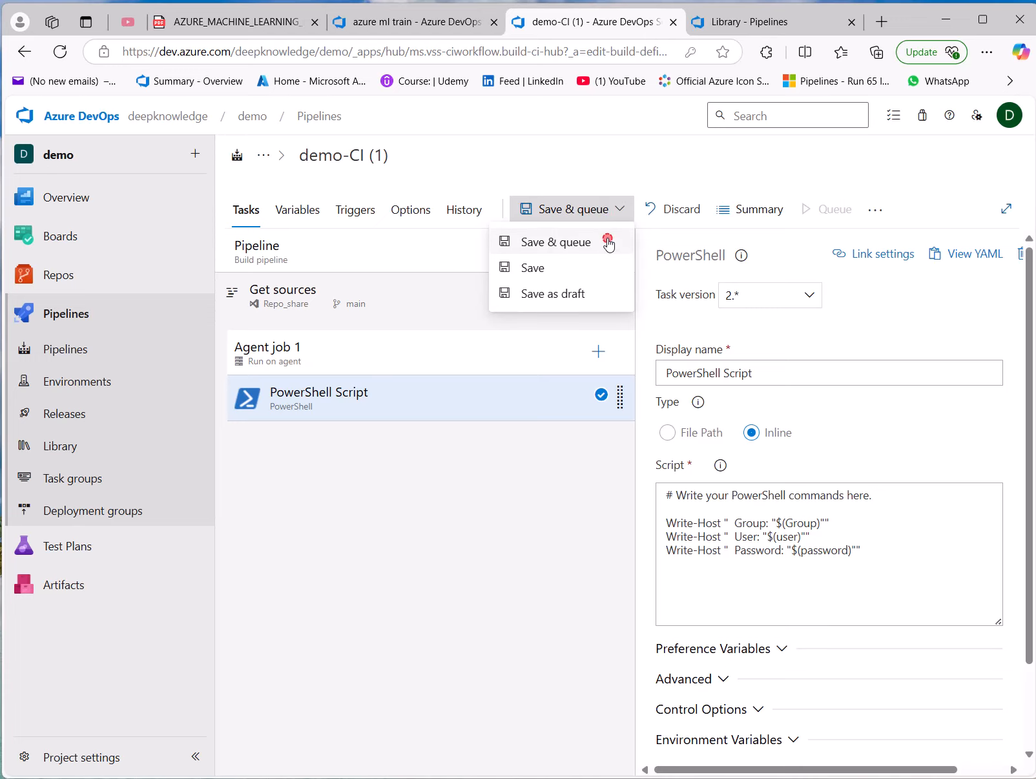
{"action": "left_click", "coordinate": [606, 239]}
{"action": "left_click", "coordinate": [963, 738]}
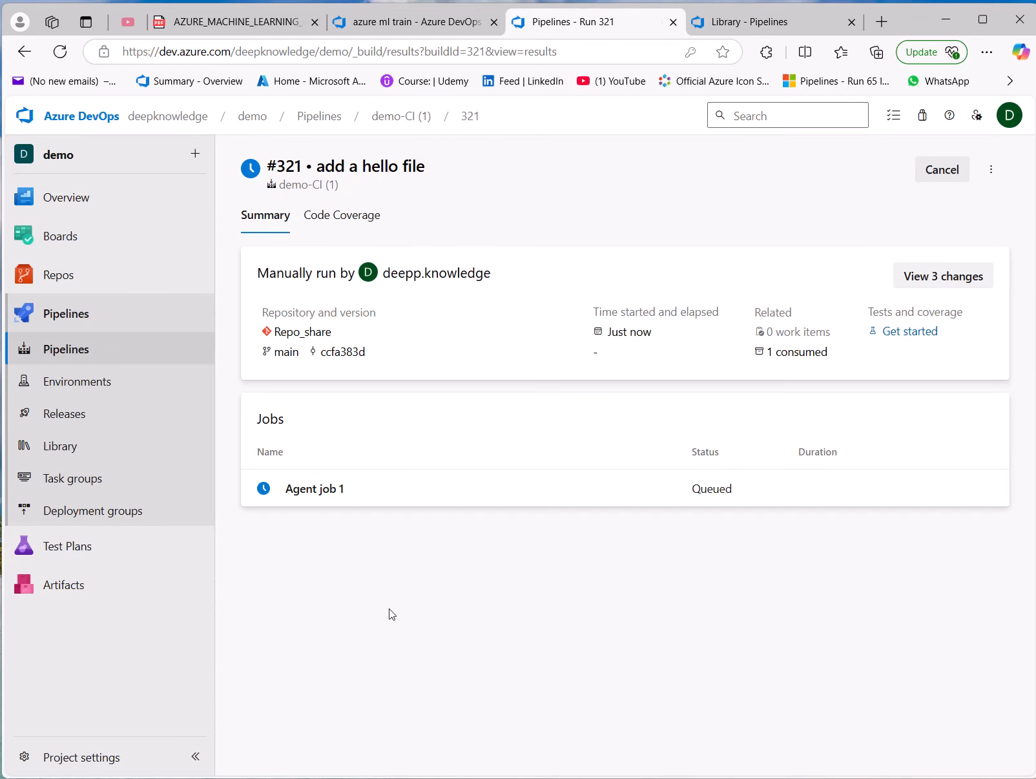
Open Agent job 1 of the new run and examine the PowerShell Script log's Group, User and Password output lines.
{"action": "left_click", "coordinate": [295, 489]}
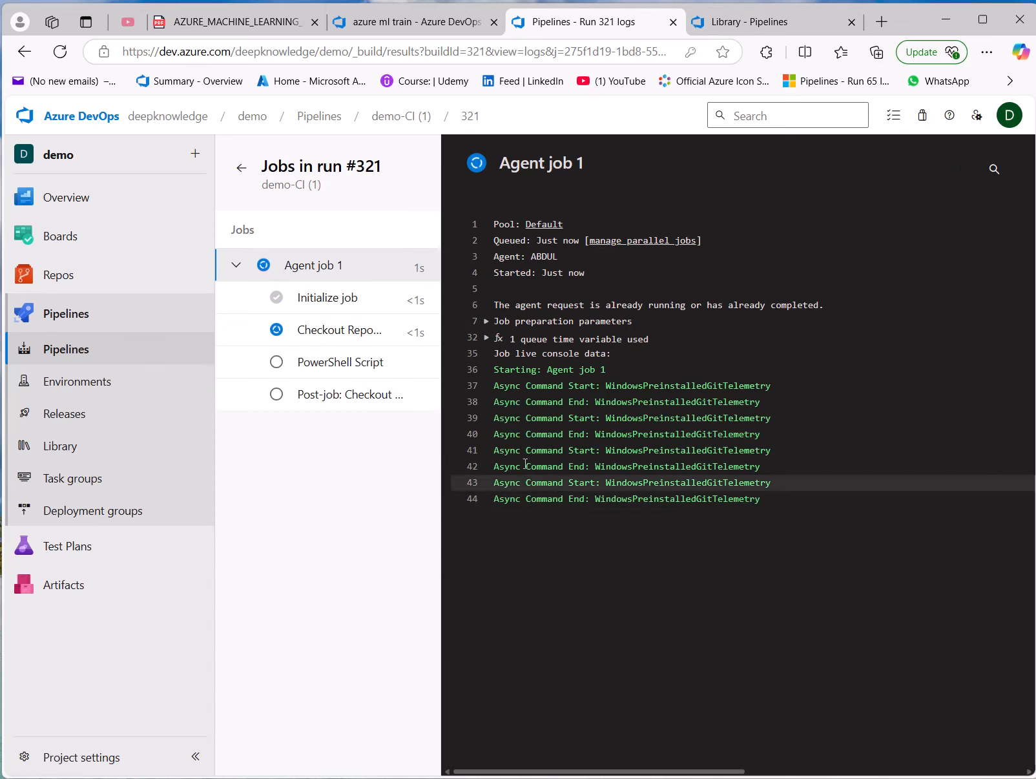
{"action": "left_click", "coordinate": [340, 368]}
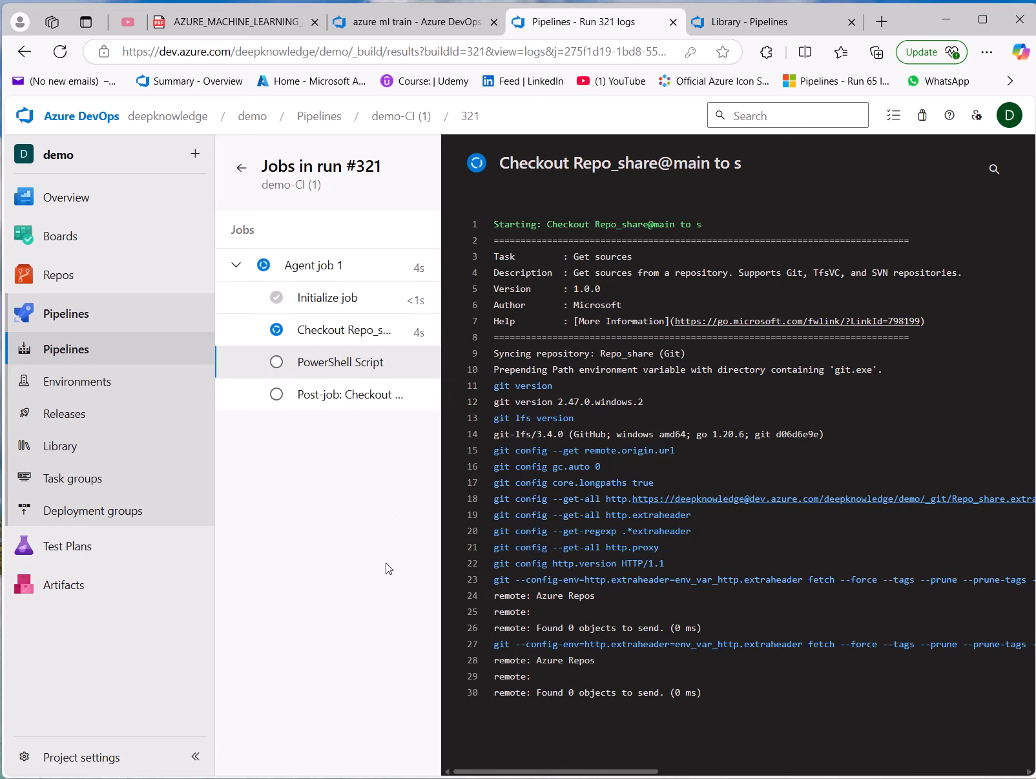
{"action": "left_click", "coordinate": [349, 363]}
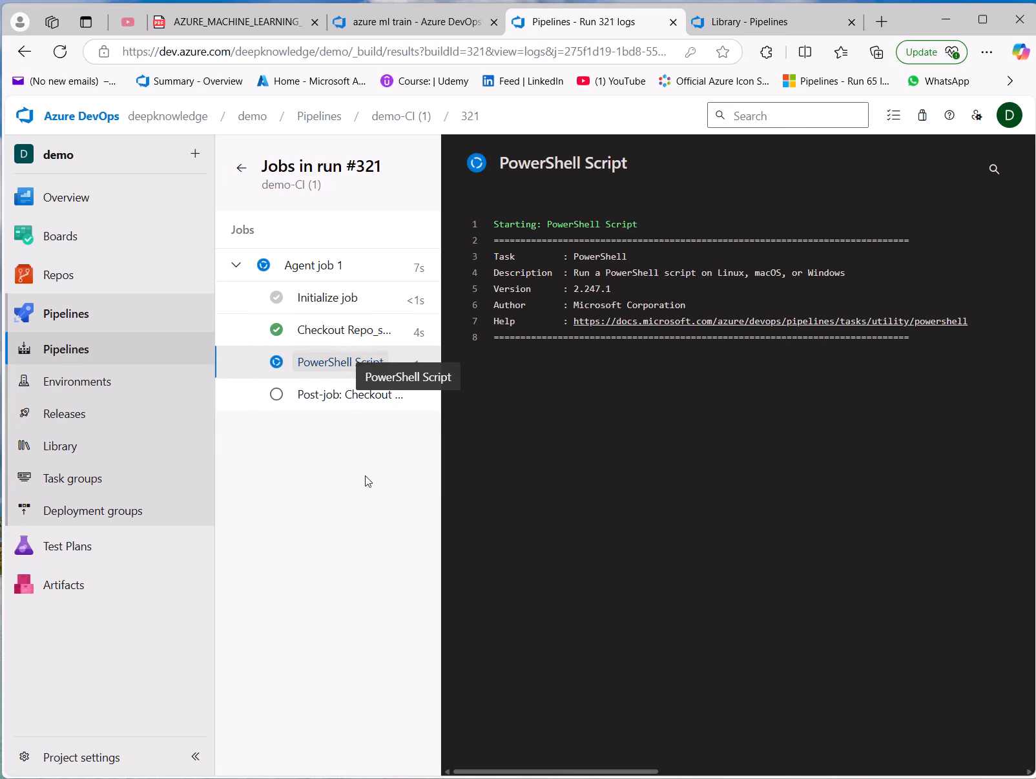
{"action": "left_click", "coordinate": [347, 366]}
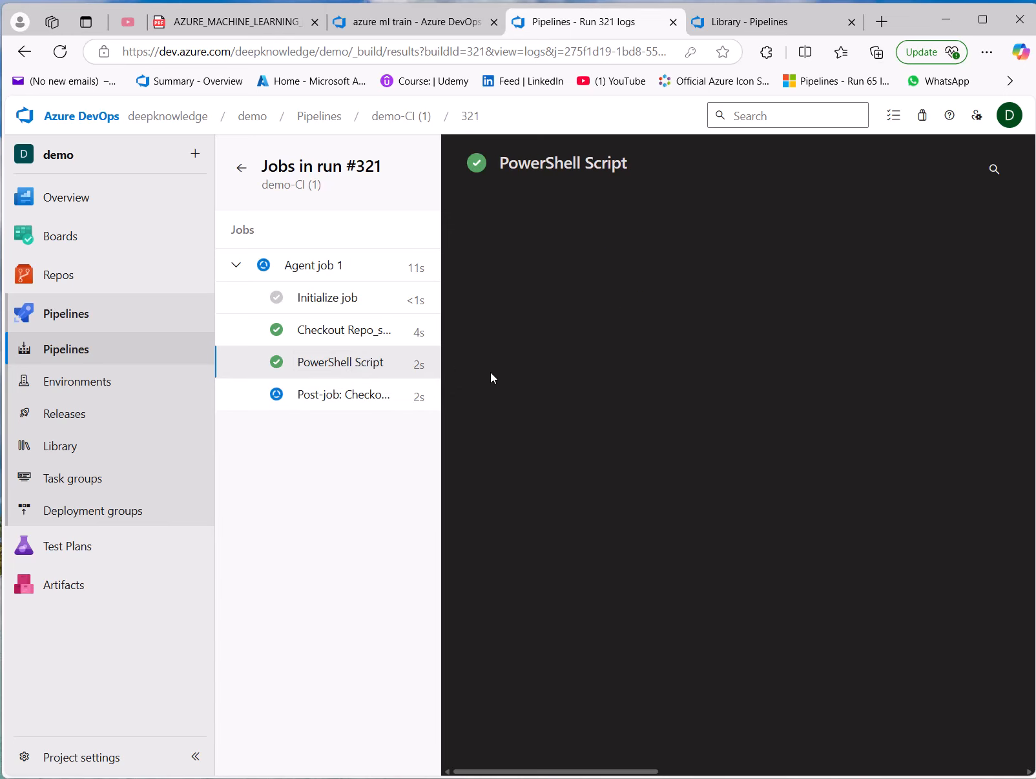
{"action": "left_click", "coordinate": [319, 395]}
{"action": "left_click", "coordinate": [327, 366]}
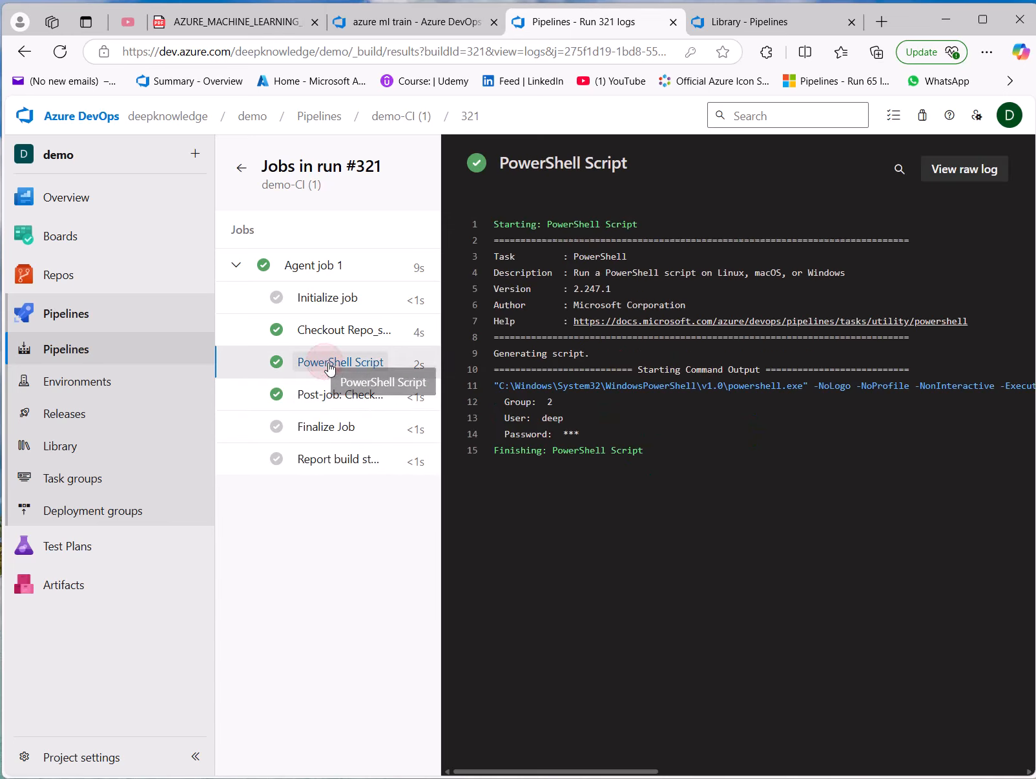
{"action": "left_click_drag", "start_coordinate": [505, 403], "coordinate": [569, 416]}
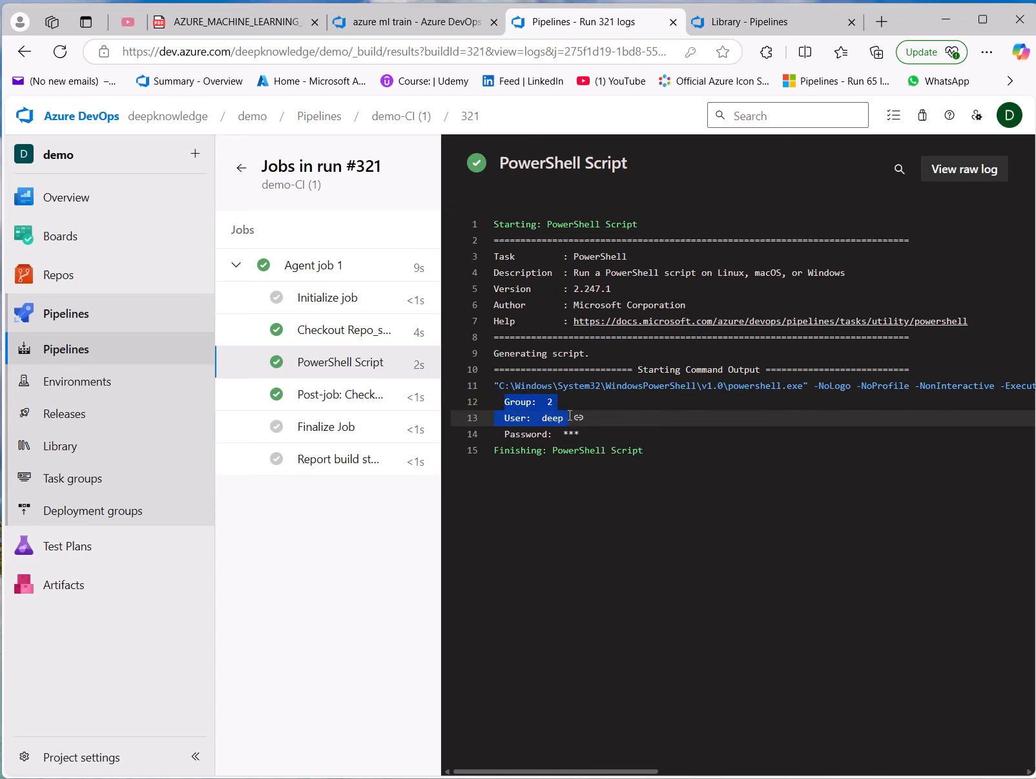
{"action": "double_click", "coordinate": [528, 433]}
{"action": "double_click", "coordinate": [566, 434]}
{"action": "left_click", "coordinate": [602, 469]}
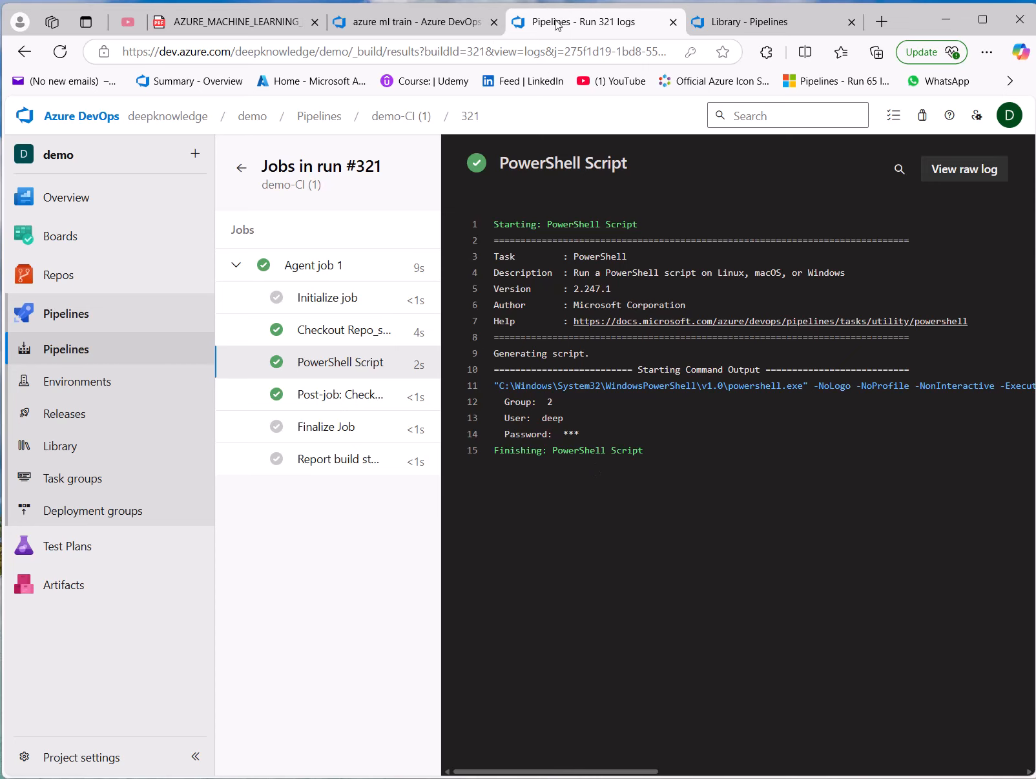
Return to the Library and start a new variable group named VarG2.
{"action": "left_click", "coordinate": [726, 23]}
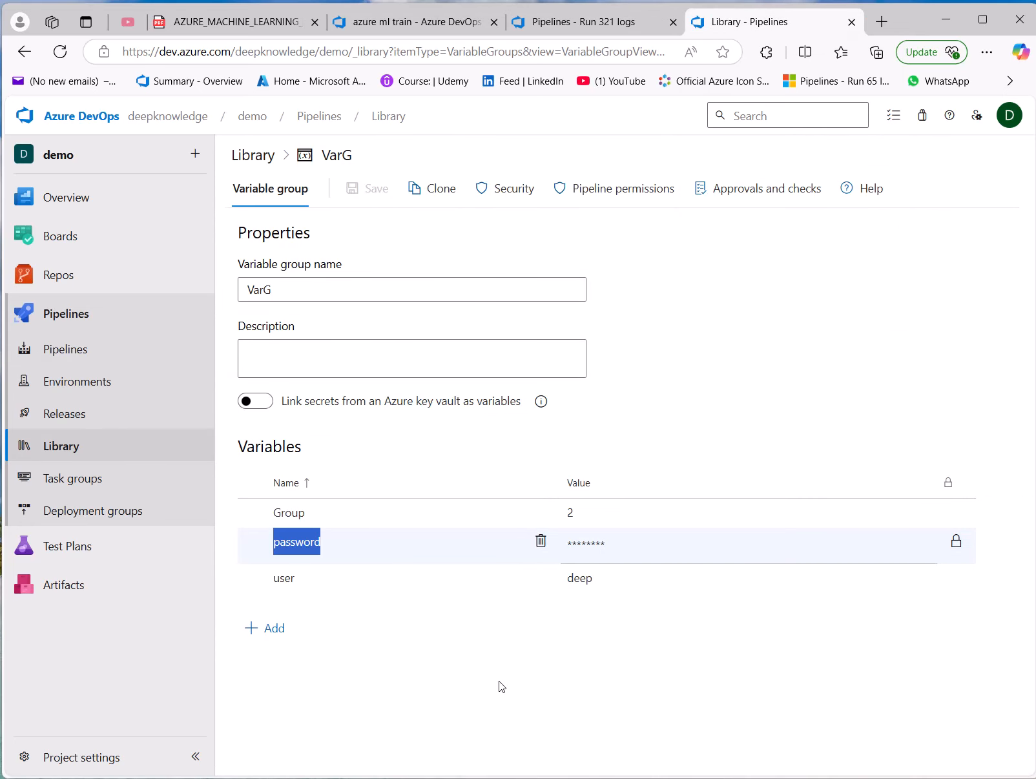
{"action": "left_click", "coordinate": [472, 669]}
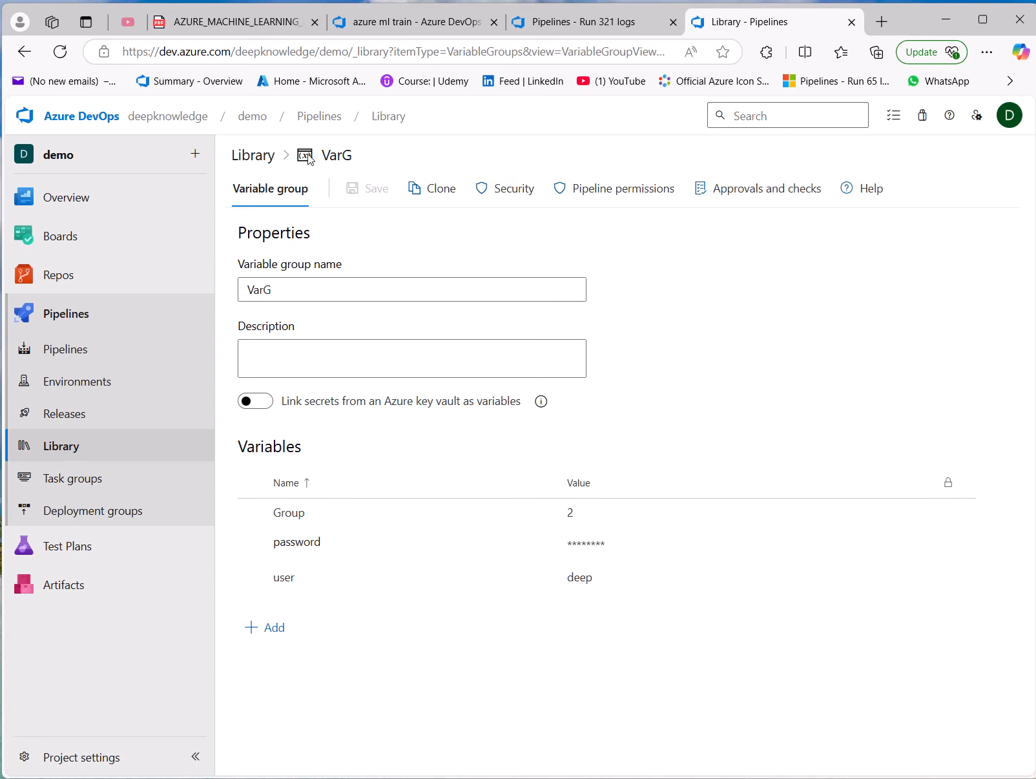
{"action": "left_click", "coordinate": [239, 154]}
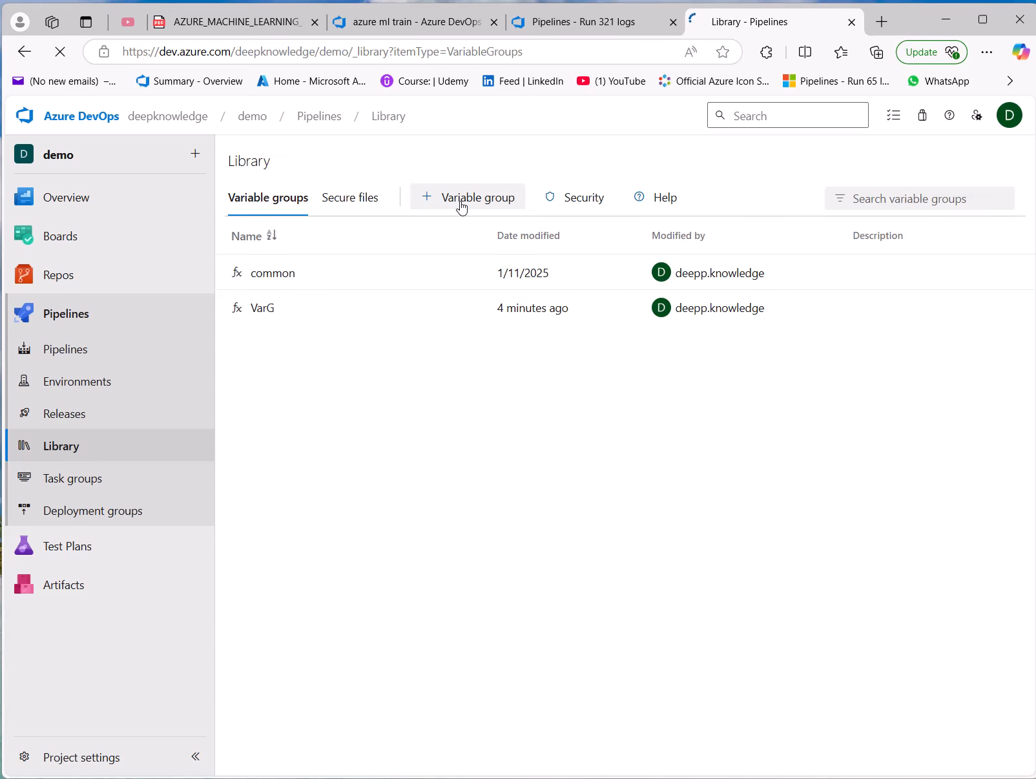
{"action": "left_click", "coordinate": [461, 205]}
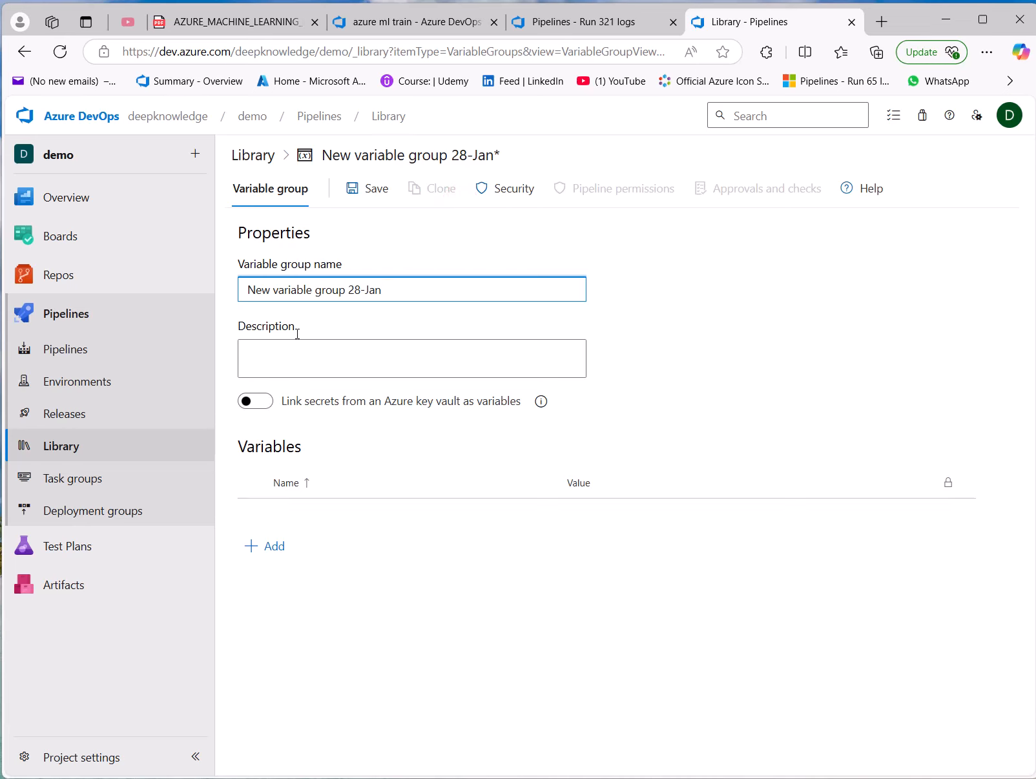
{"action": "triple_click", "coordinate": [291, 288]}
{"action": "type", "text": "VarG2"}
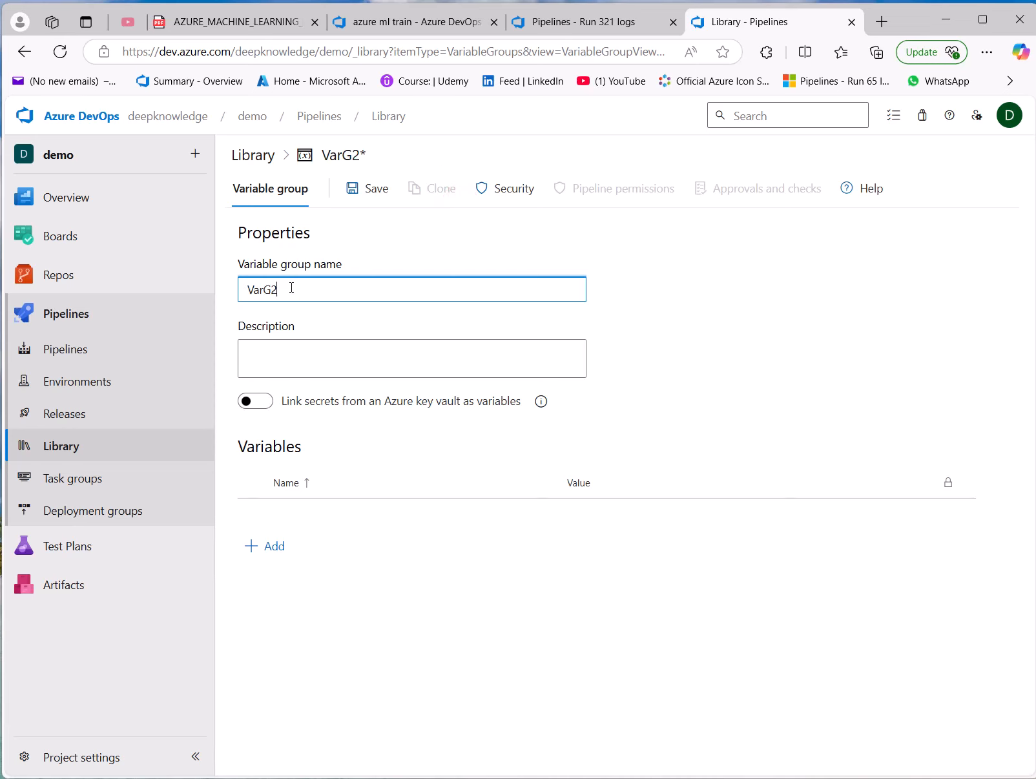
Add a variable named Group with the value 1000 to VarG2 and save the variable group.
{"action": "left_click", "coordinate": [270, 553]}
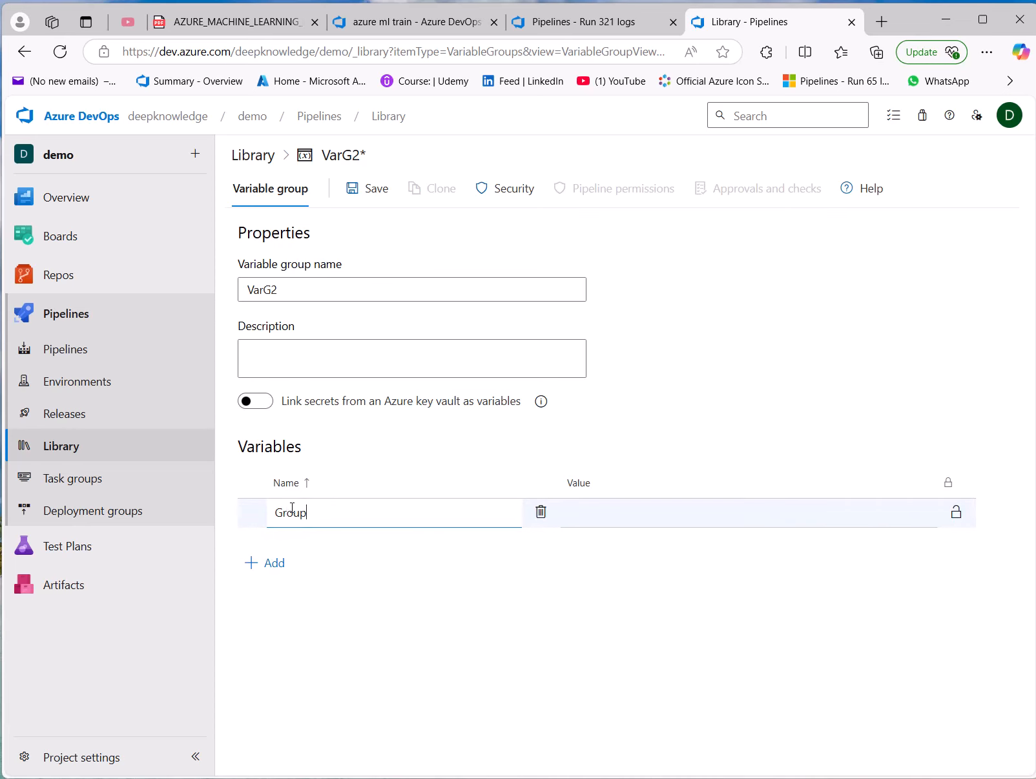
{"action": "key", "text": "Tab"}
{"action": "left_click", "coordinate": [590, 515]}
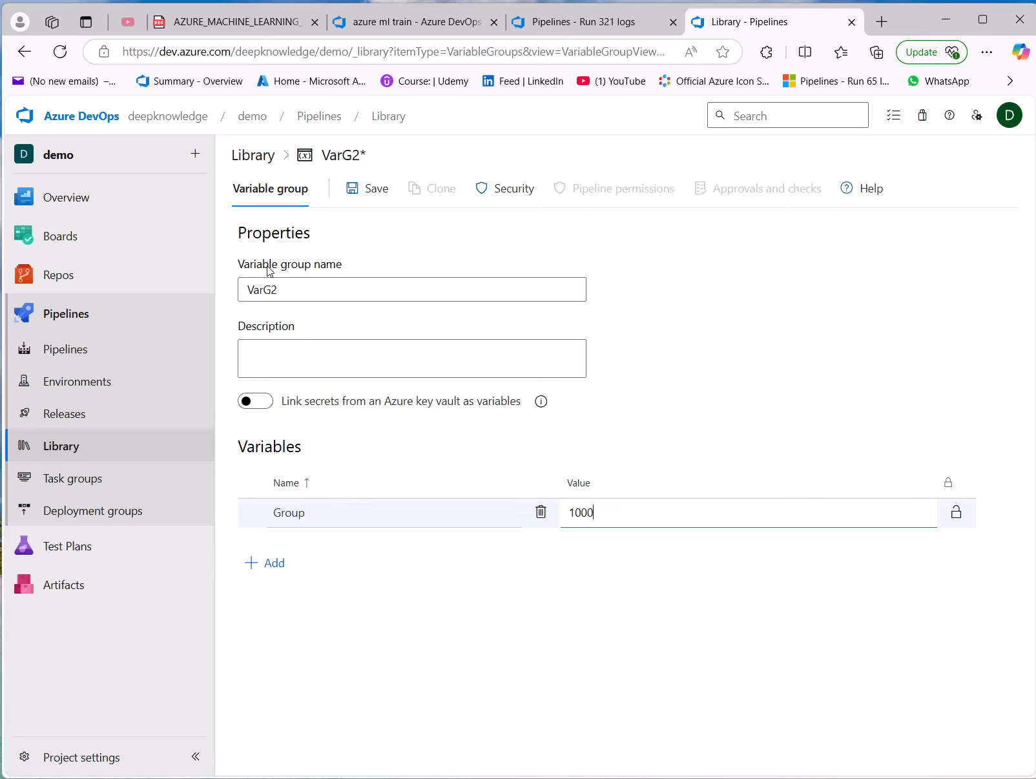
{"action": "left_click", "coordinate": [382, 192]}
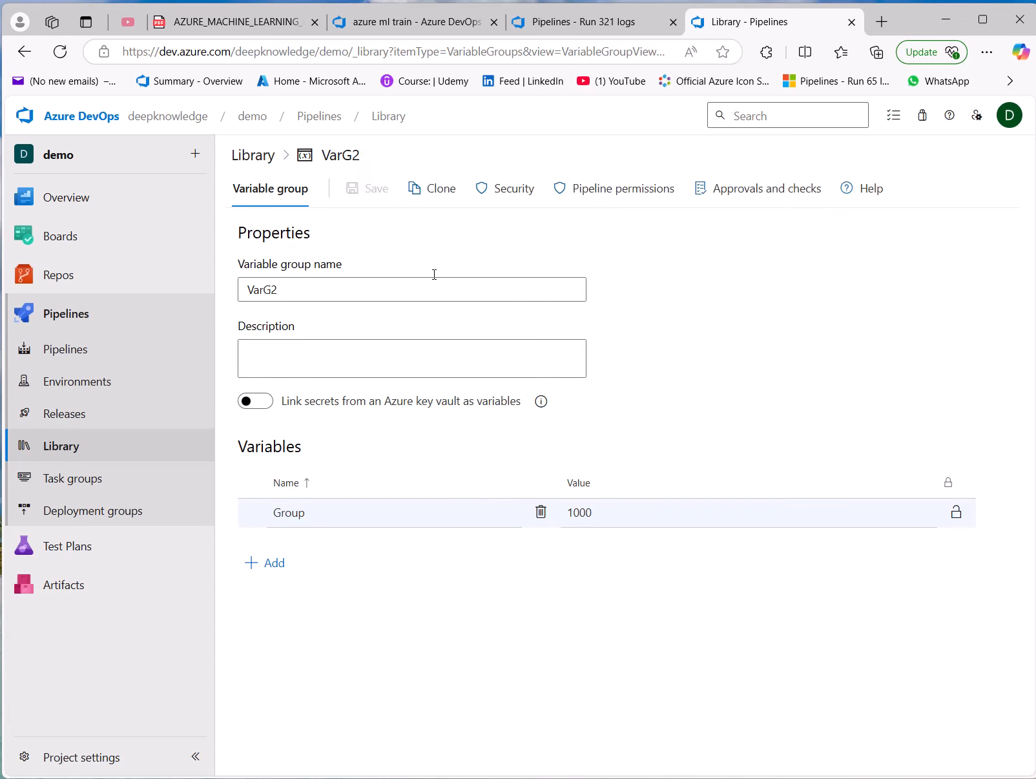
Return to the demo-CI (1) pipeline, open it for editing and show its linked variable groups.
{"action": "left_click", "coordinate": [601, 23]}
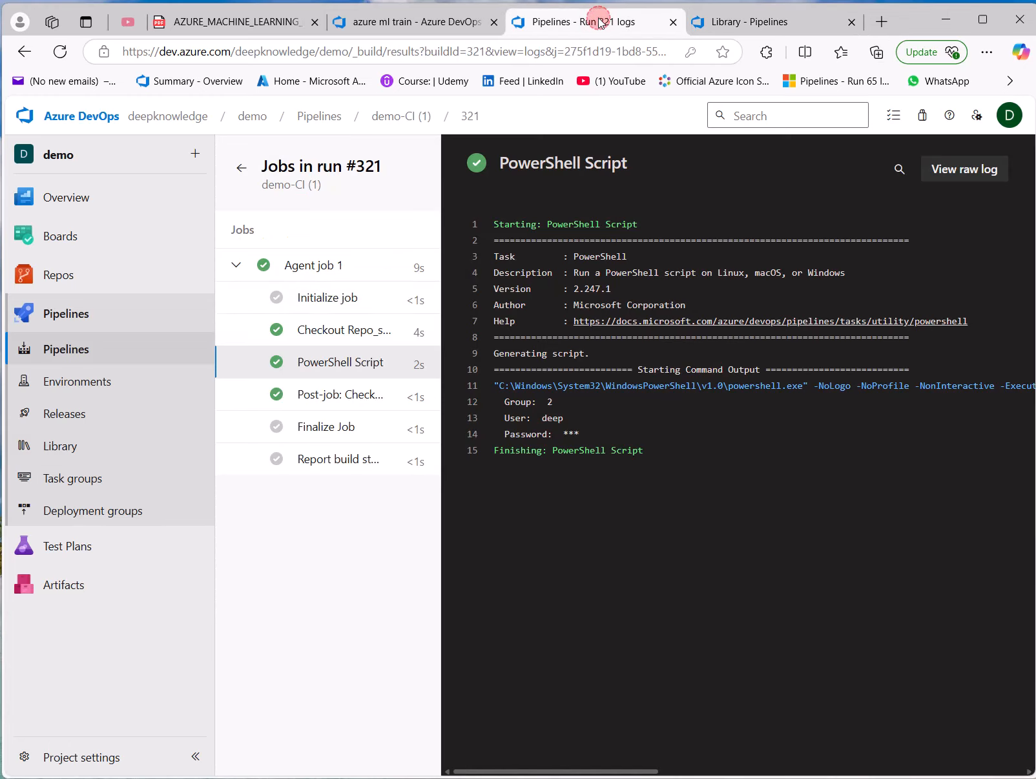
{"action": "left_click", "coordinate": [64, 349]}
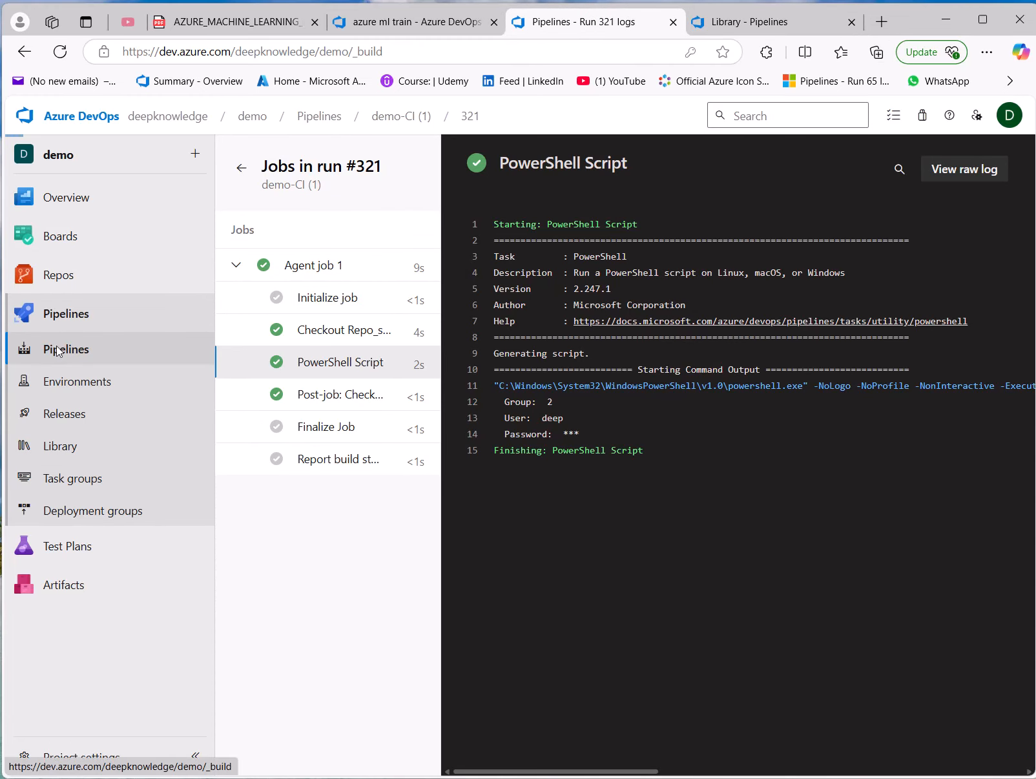
{"action": "left_click", "coordinate": [400, 342]}
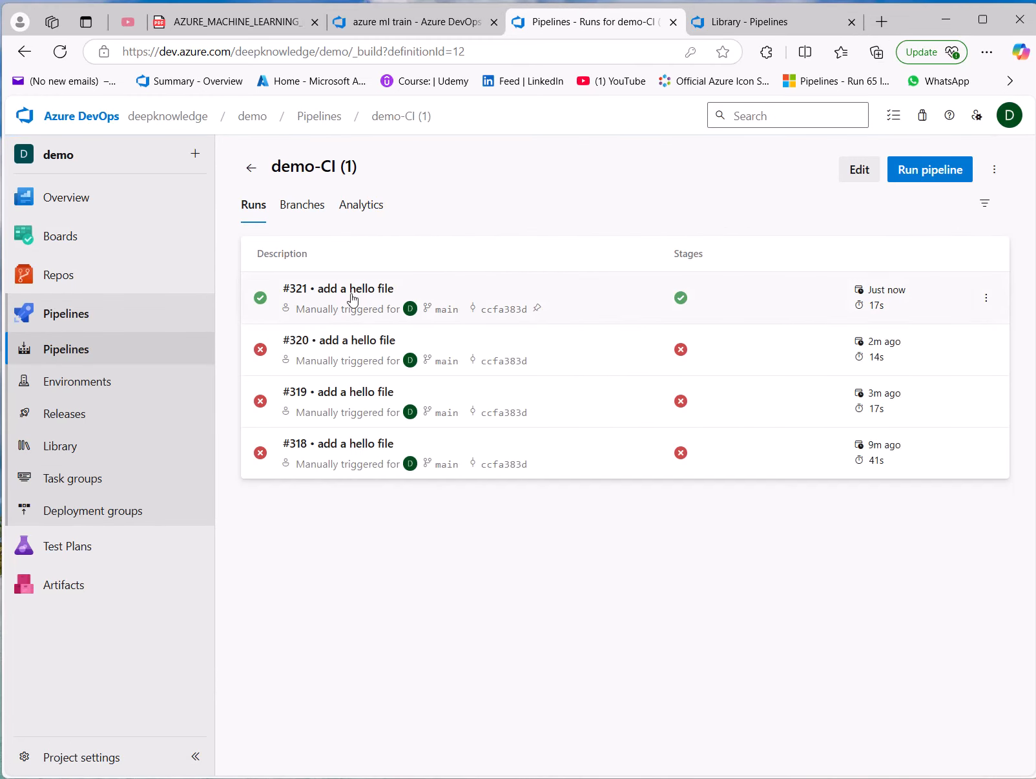
{"action": "left_click", "coordinate": [859, 170]}
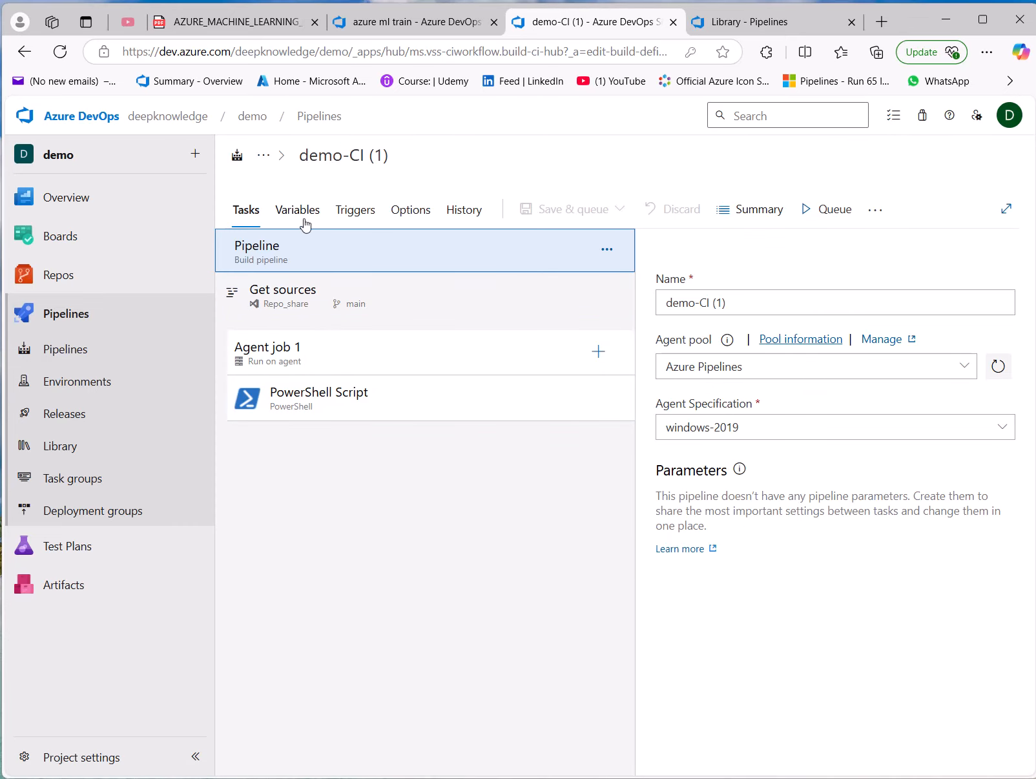
{"action": "left_click", "coordinate": [301, 219]}
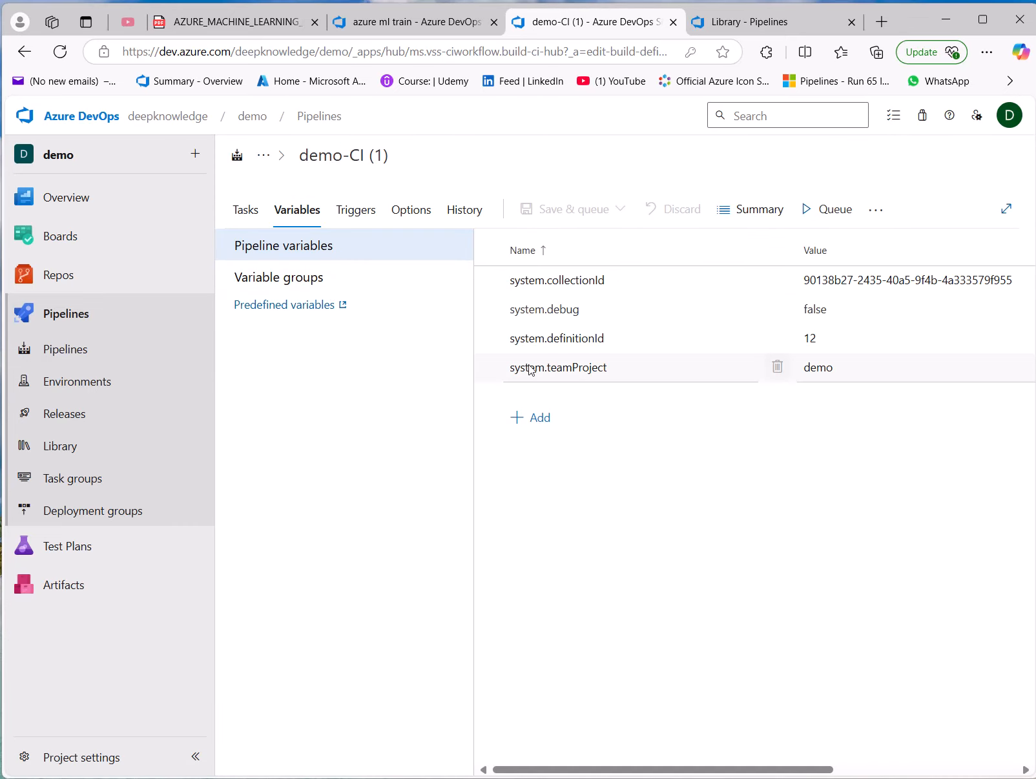
{"action": "left_click", "coordinate": [303, 283]}
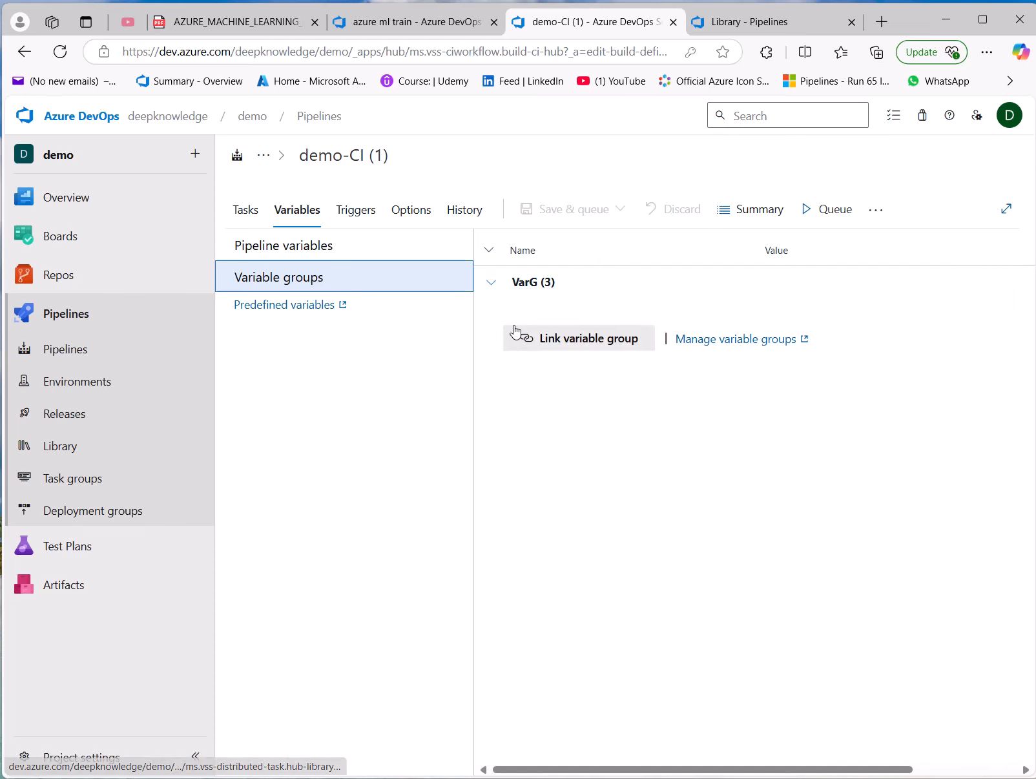
Link the VarG2 variable group to the pipeline and expand VarG and VarG2 to compare their Group variables.
{"action": "left_click", "coordinate": [594, 348]}
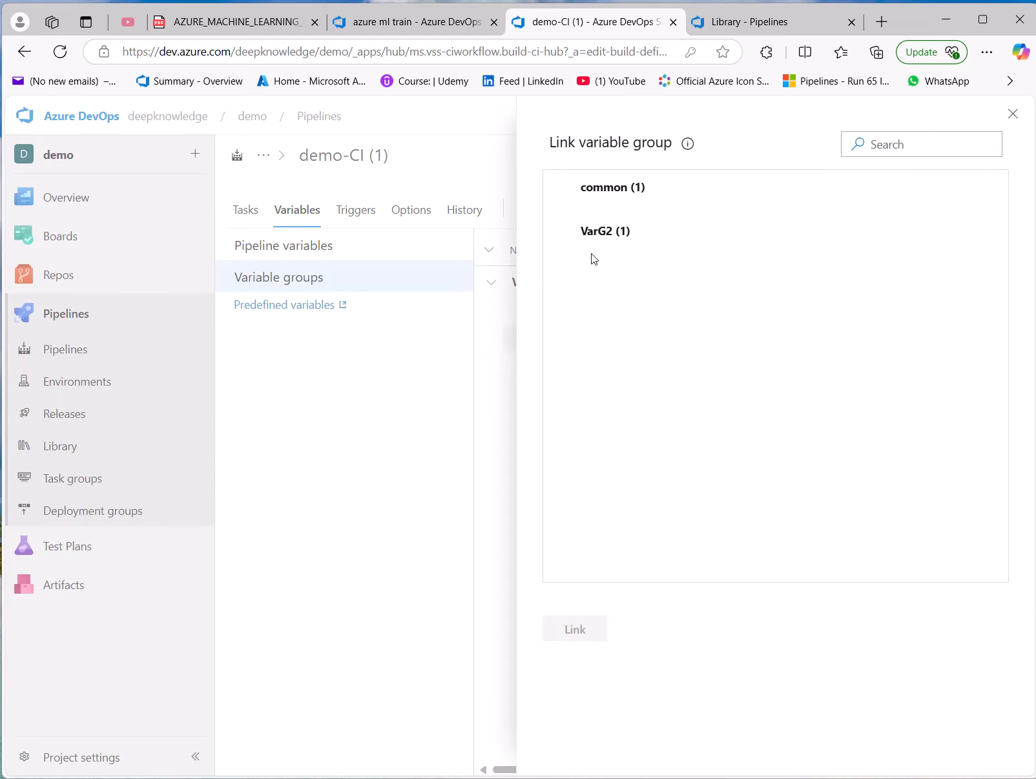
{"action": "left_click", "coordinate": [565, 233]}
{"action": "left_click", "coordinate": [562, 239]}
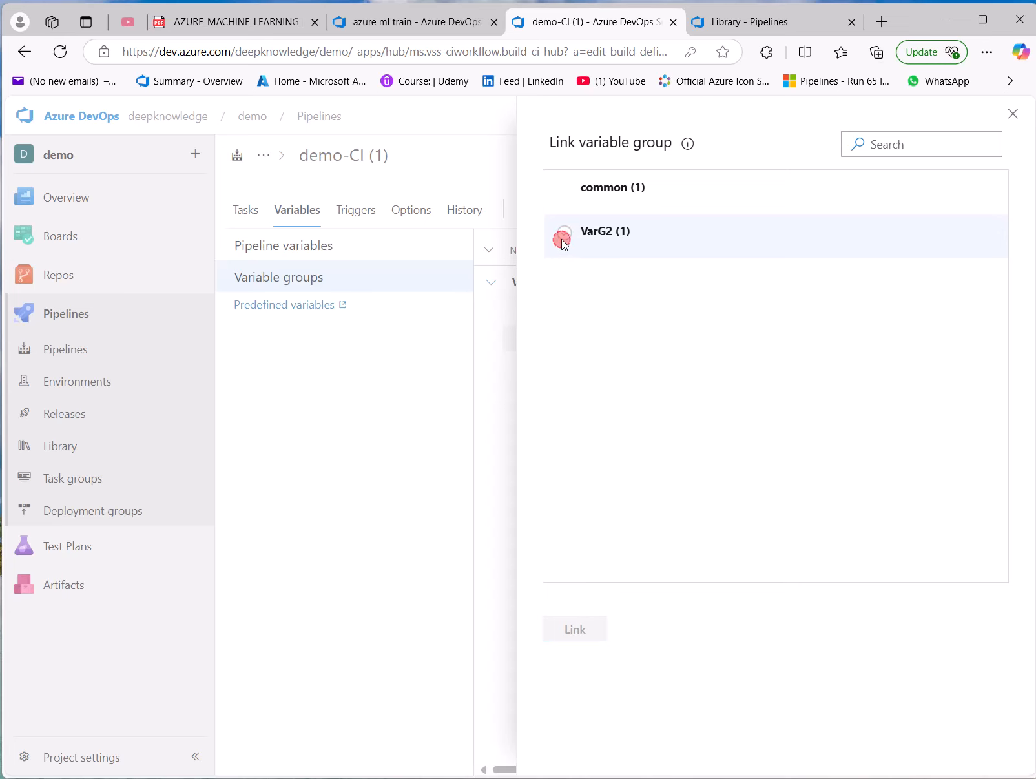
{"action": "left_click", "coordinate": [565, 233]}
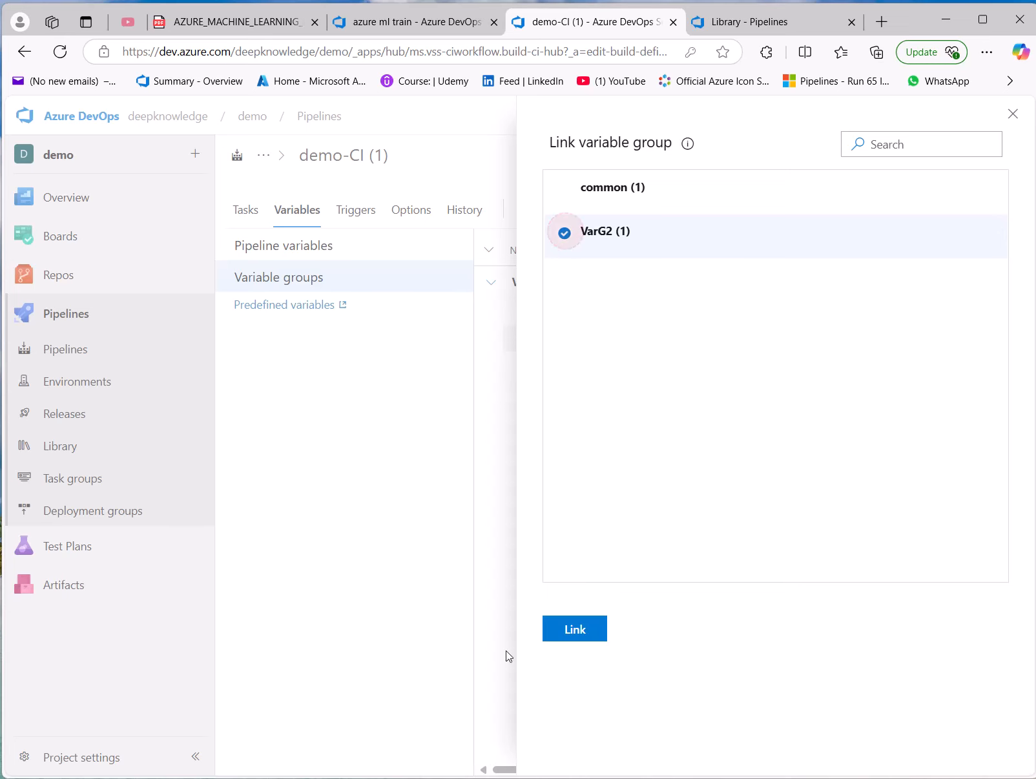
{"action": "left_click", "coordinate": [564, 633]}
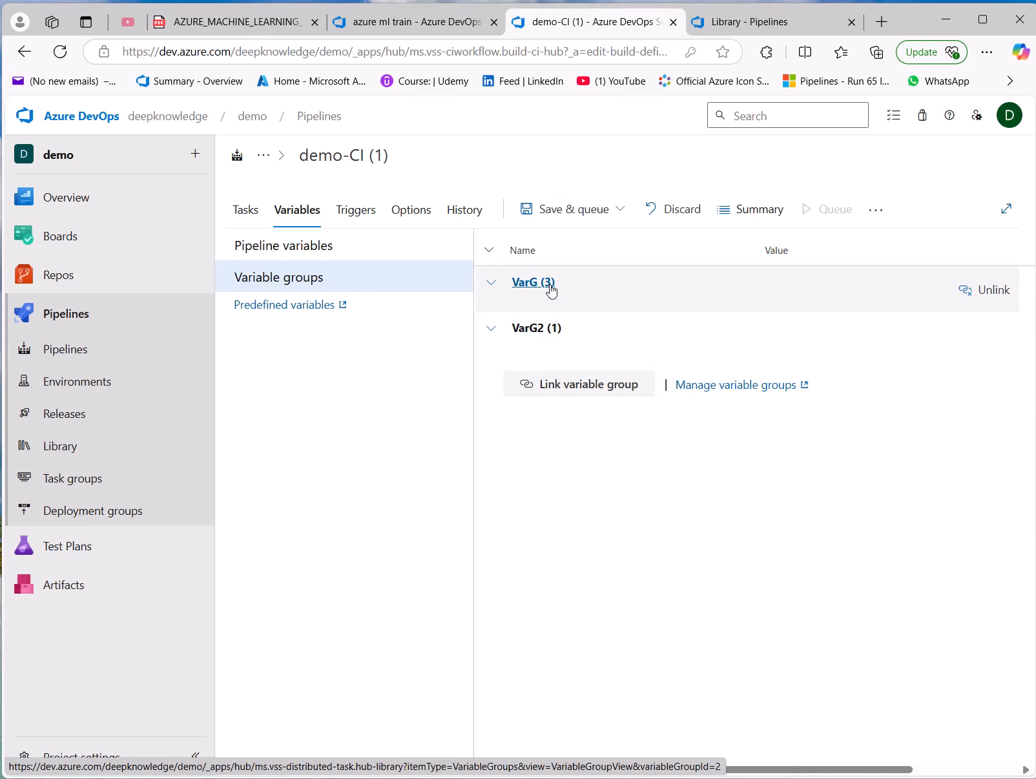
{"action": "left_click", "coordinate": [496, 285]}
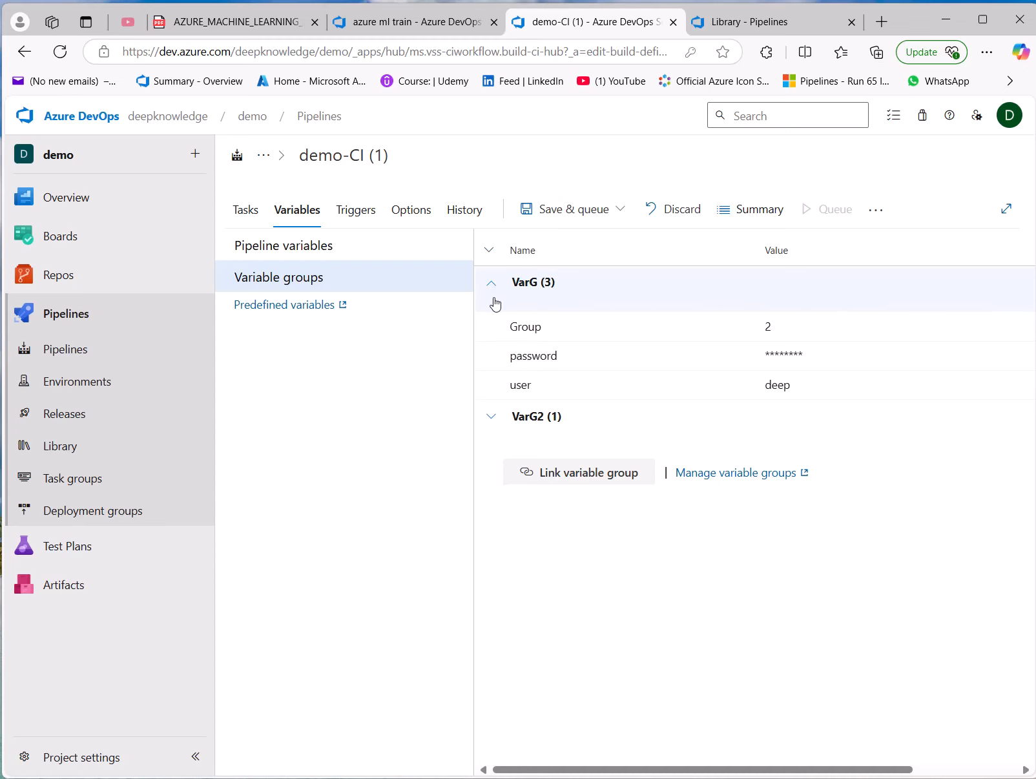
{"action": "left_click", "coordinate": [489, 419]}
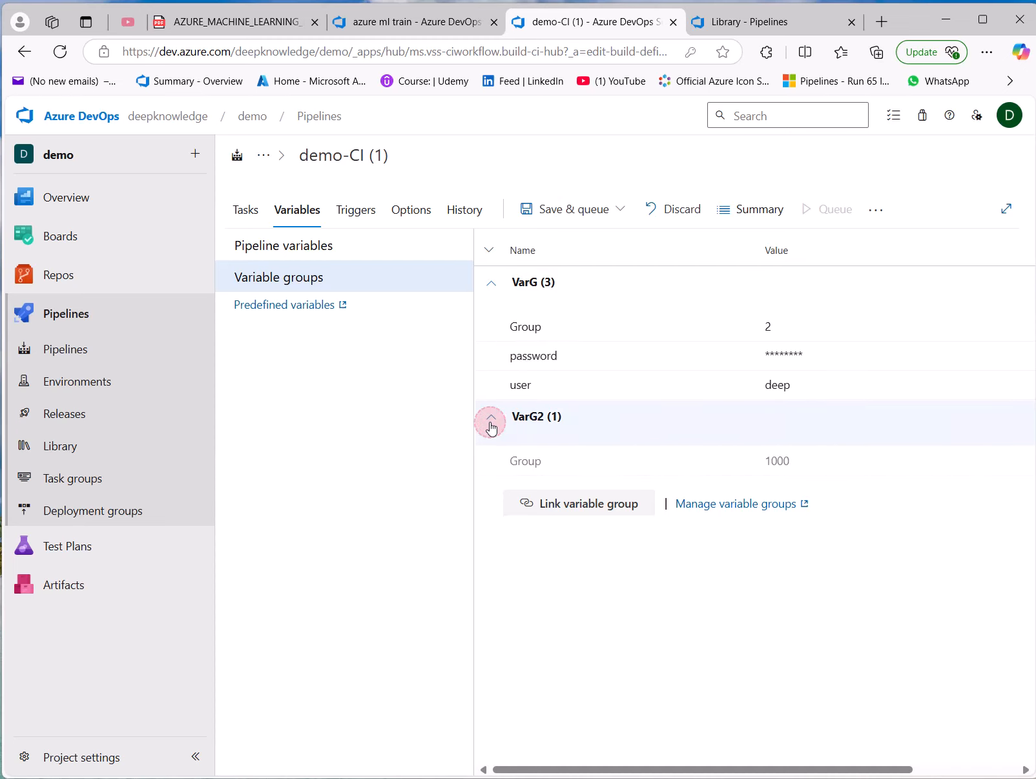
Compare the Group variables in VarG2 and VarG with the Group reference in the PowerShell Script task's inline script.
{"action": "double_click", "coordinate": [528, 462]}
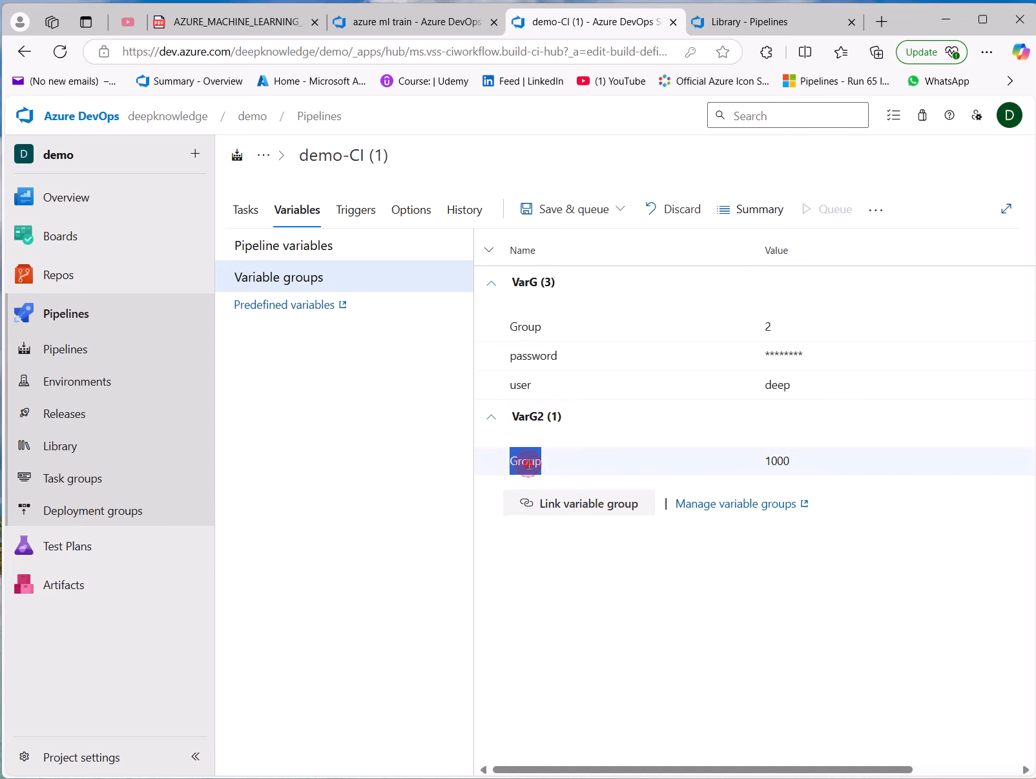
{"action": "left_click", "coordinate": [435, 496]}
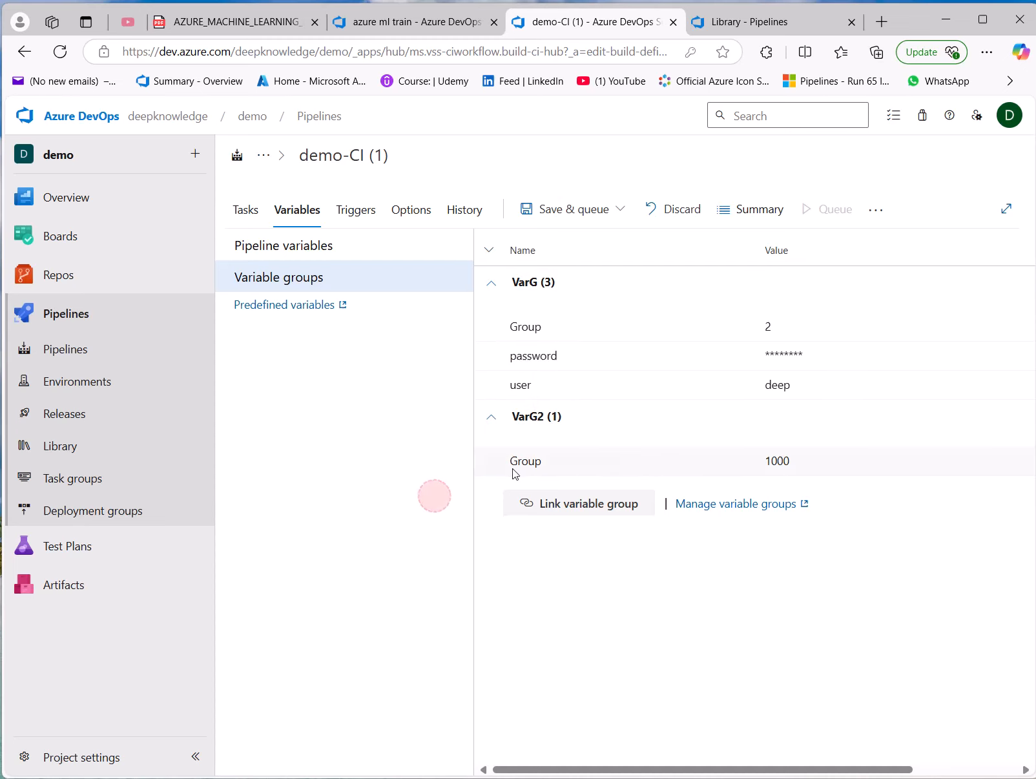
{"action": "double_click", "coordinate": [534, 330]}
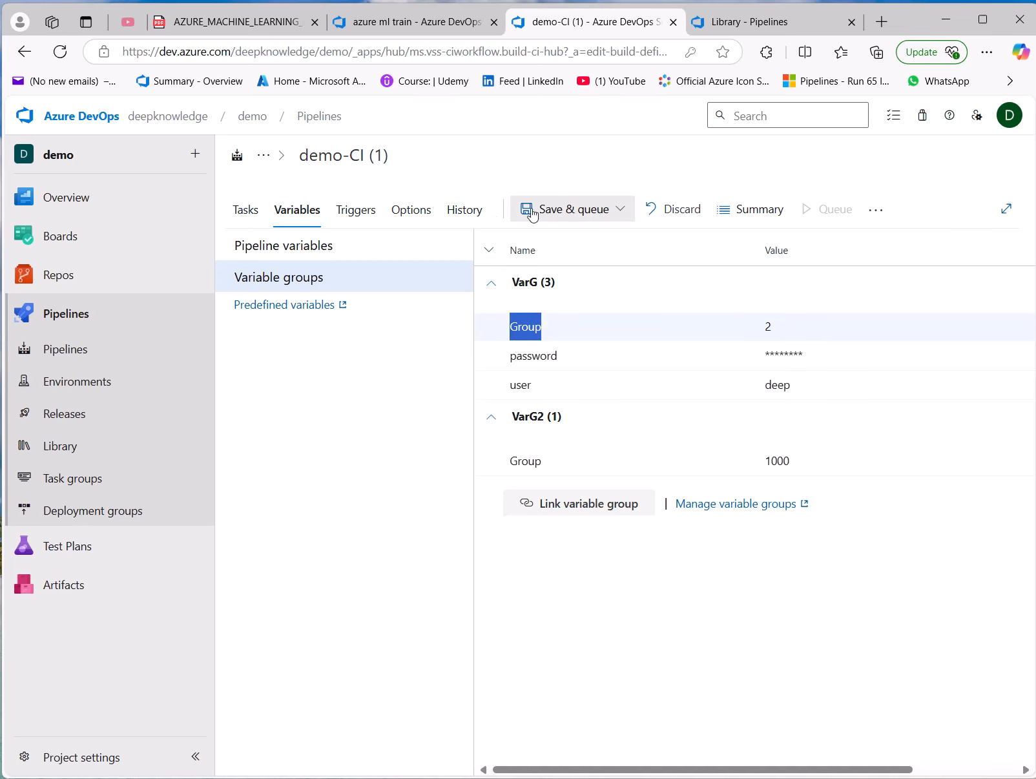
{"action": "left_click", "coordinate": [247, 210]}
{"action": "left_click", "coordinate": [326, 399]}
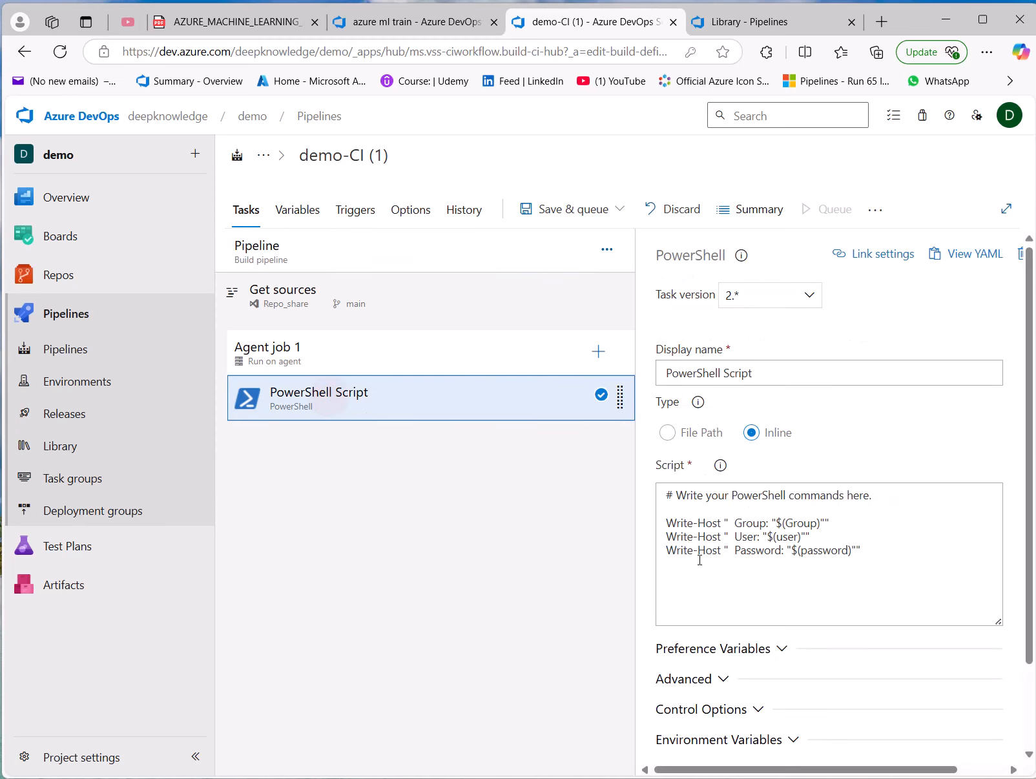
{"action": "triple_click", "coordinate": [804, 523]}
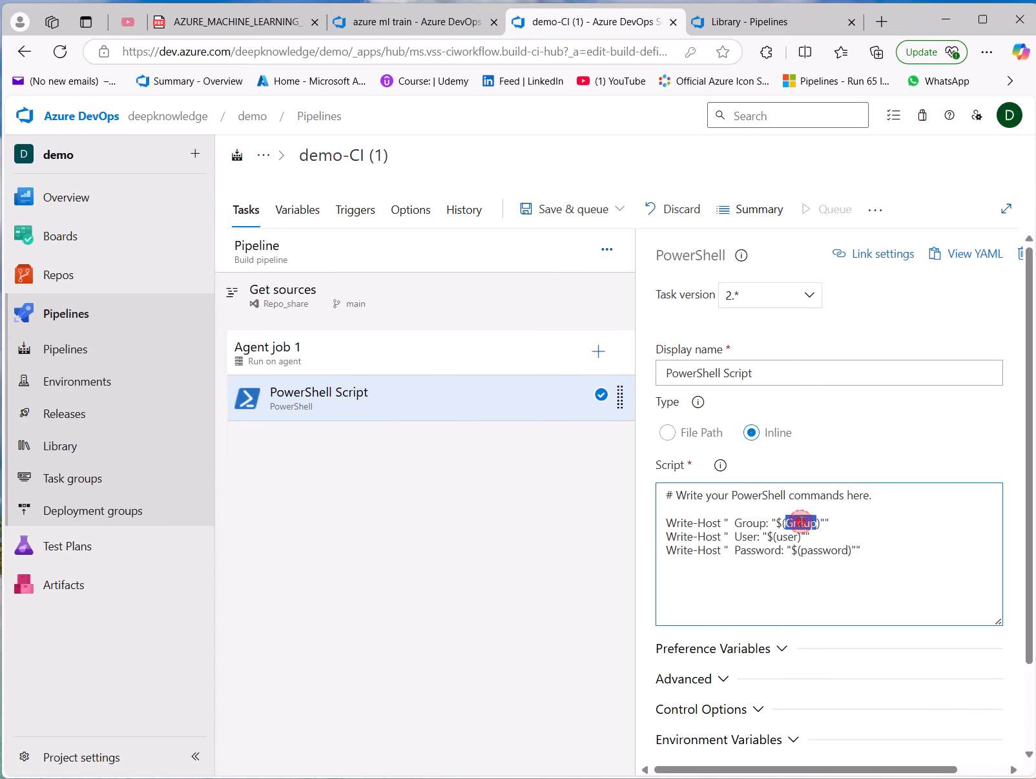
Save the pipeline with both variable groups linked and run it from the main branch on the windows-2019 agent.
{"action": "left_click", "coordinate": [295, 210]}
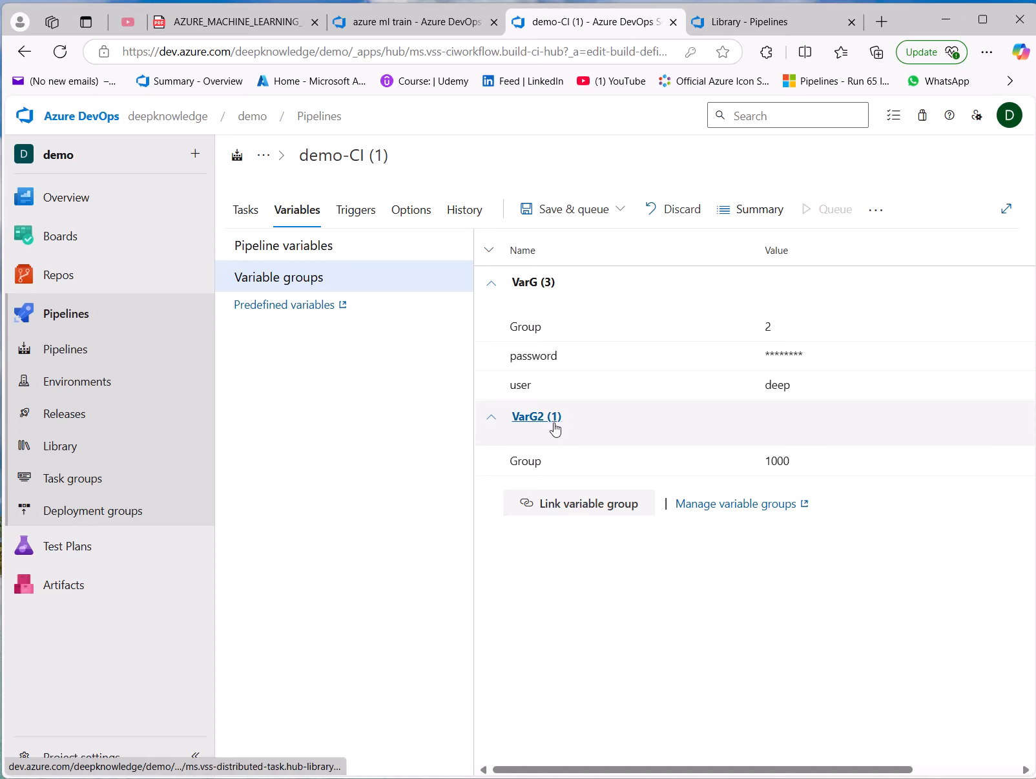
{"action": "left_click", "coordinate": [537, 209]}
{"action": "left_click", "coordinate": [559, 242]}
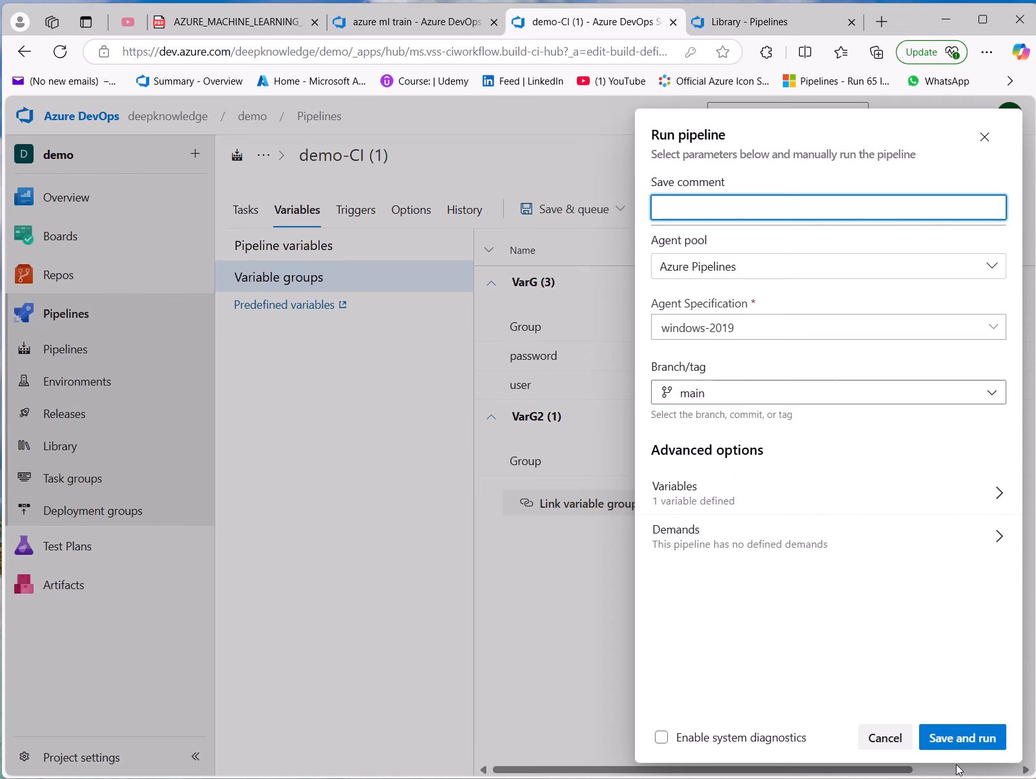
{"action": "left_click", "coordinate": [947, 737]}
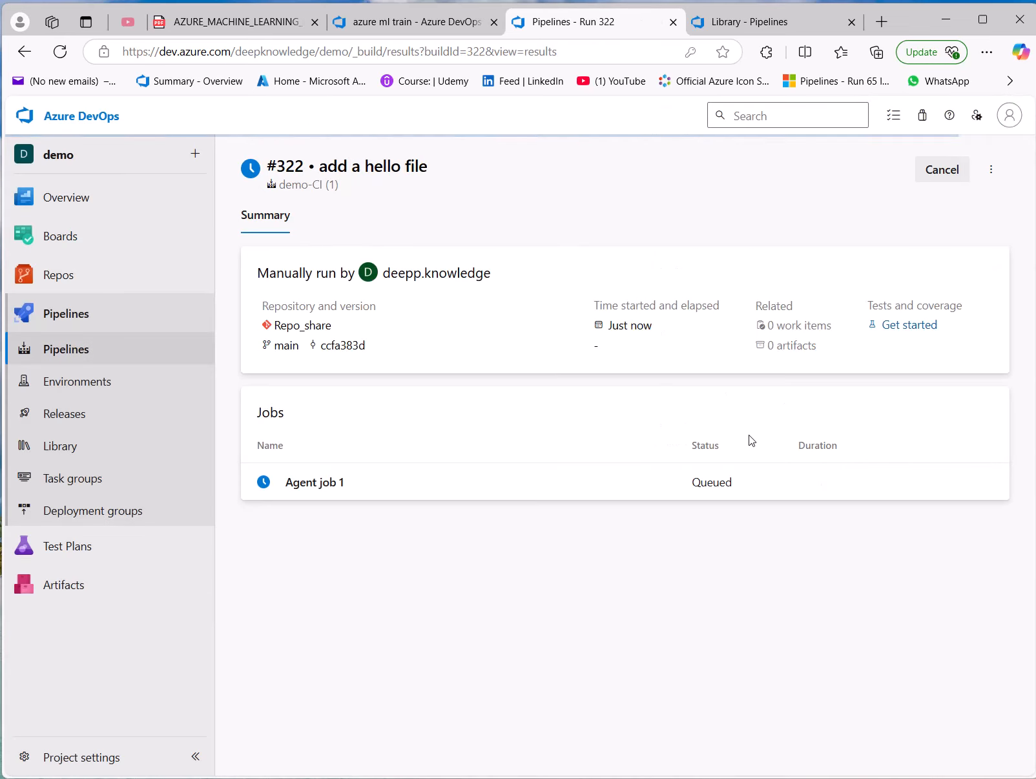
Open the PowerShell Script log under Agent job 1 of the new run and examine the Group output line.
{"action": "left_click", "coordinate": [290, 484]}
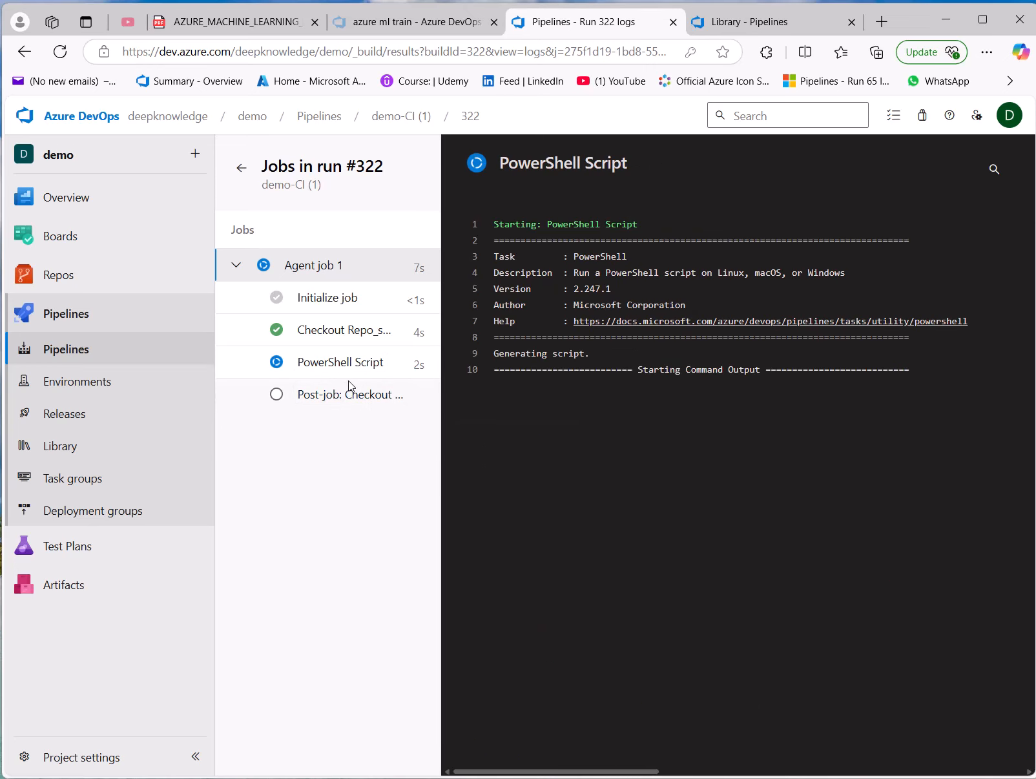
{"action": "left_click", "coordinate": [319, 372]}
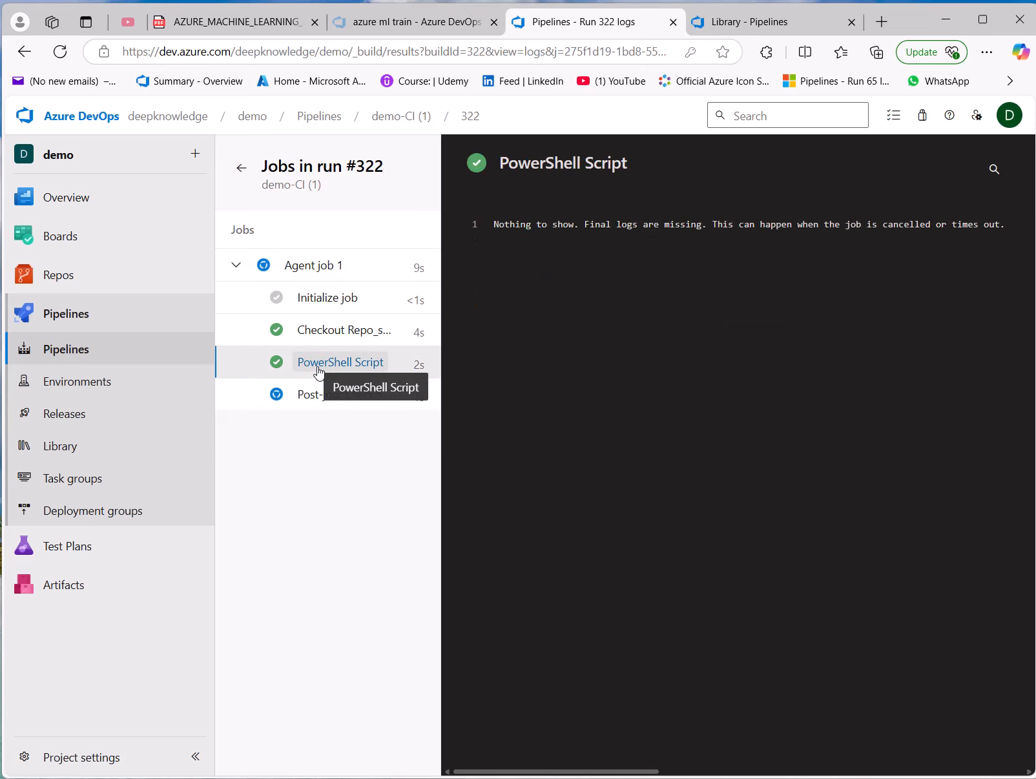
{"action": "left_click", "coordinate": [350, 461]}
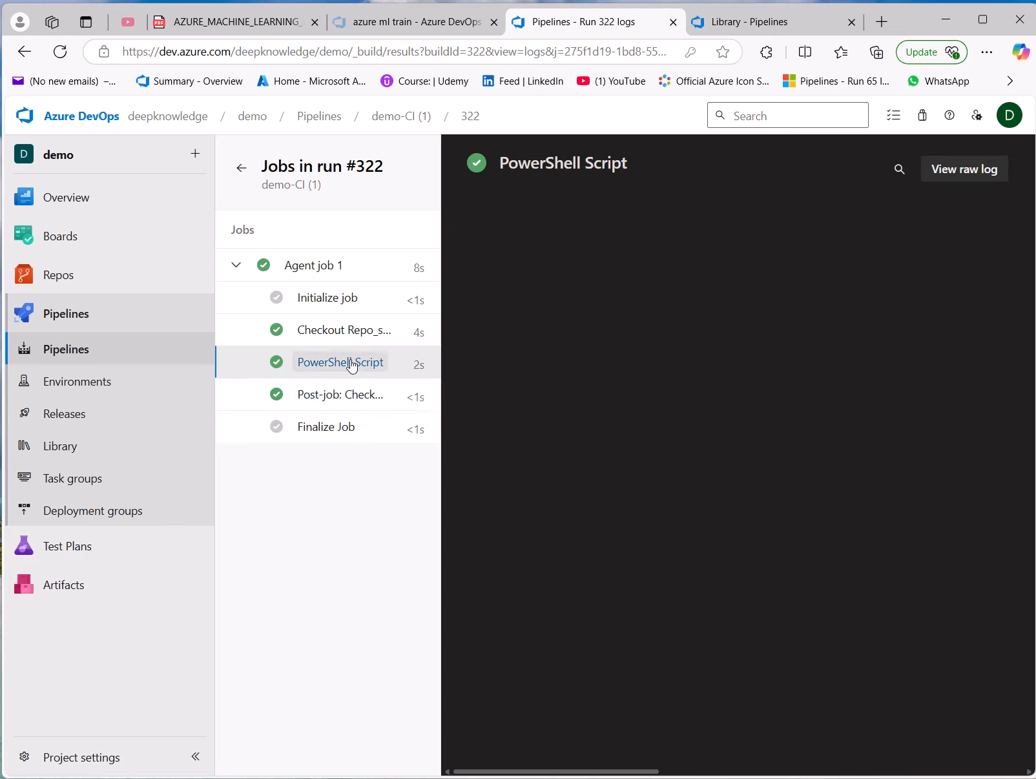
{"action": "left_click", "coordinate": [350, 359]}
{"action": "left_click", "coordinate": [349, 363]}
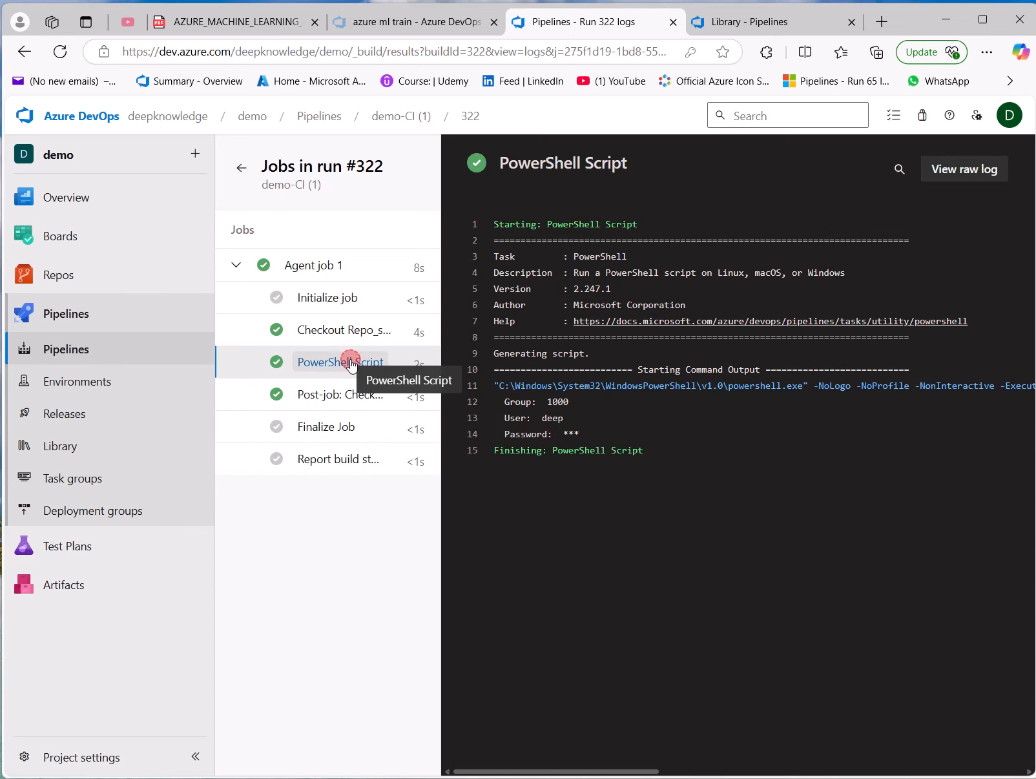
{"action": "triple_click", "coordinate": [524, 400]}
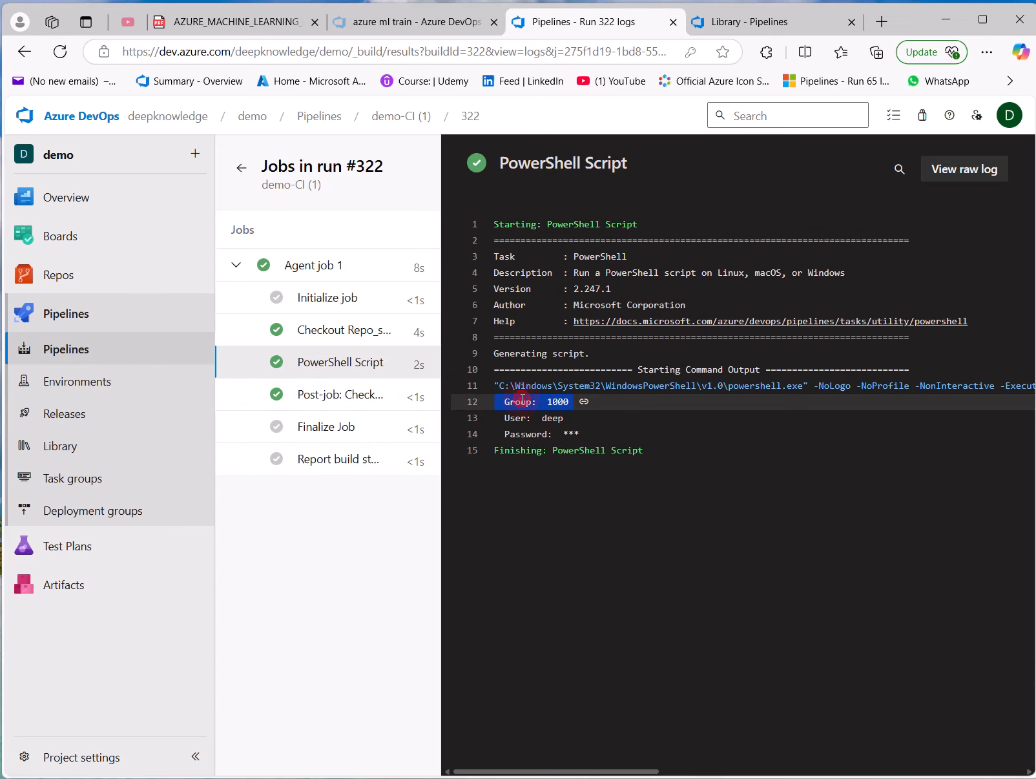
{"action": "triple_click", "coordinate": [560, 399]}
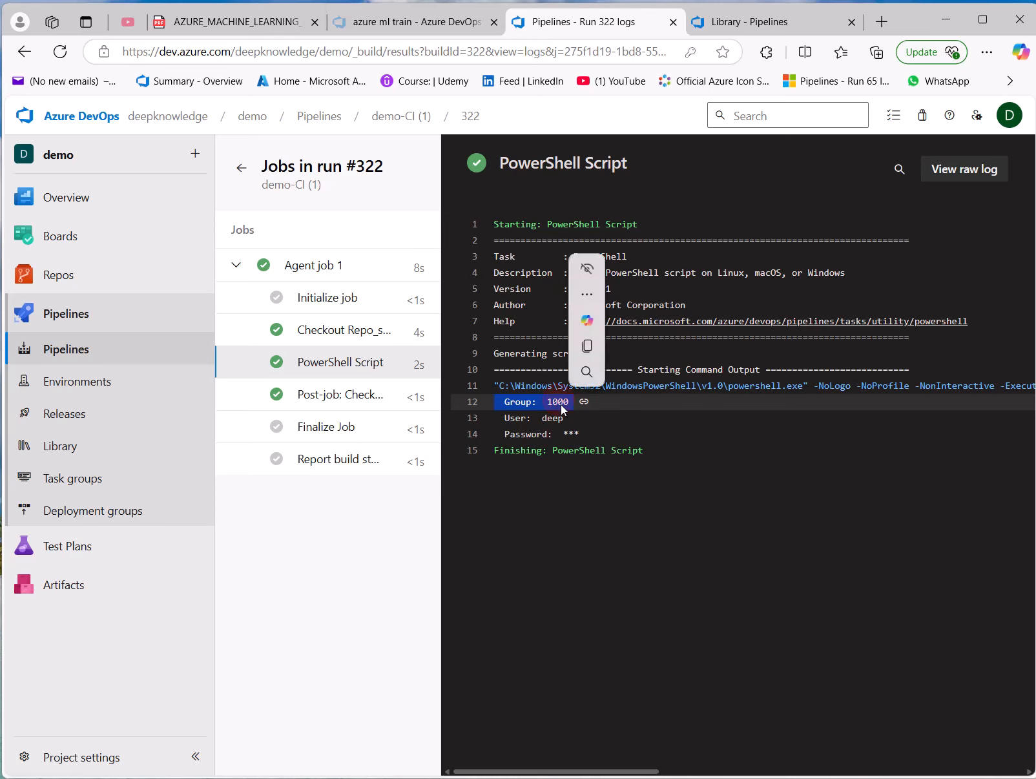
{"action": "triple_click", "coordinate": [562, 404]}
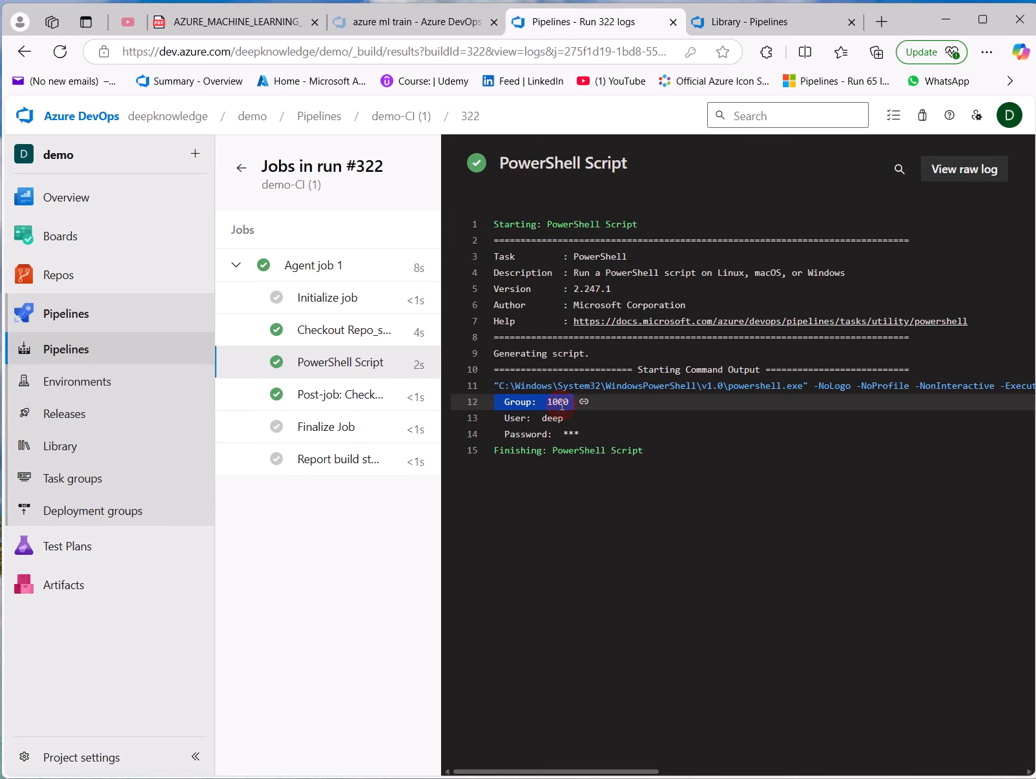
Glance at VarG2 in the Library and reopen the demo-CI (1) pipeline's editor at its linked variable groups.
{"action": "left_click", "coordinate": [754, 29]}
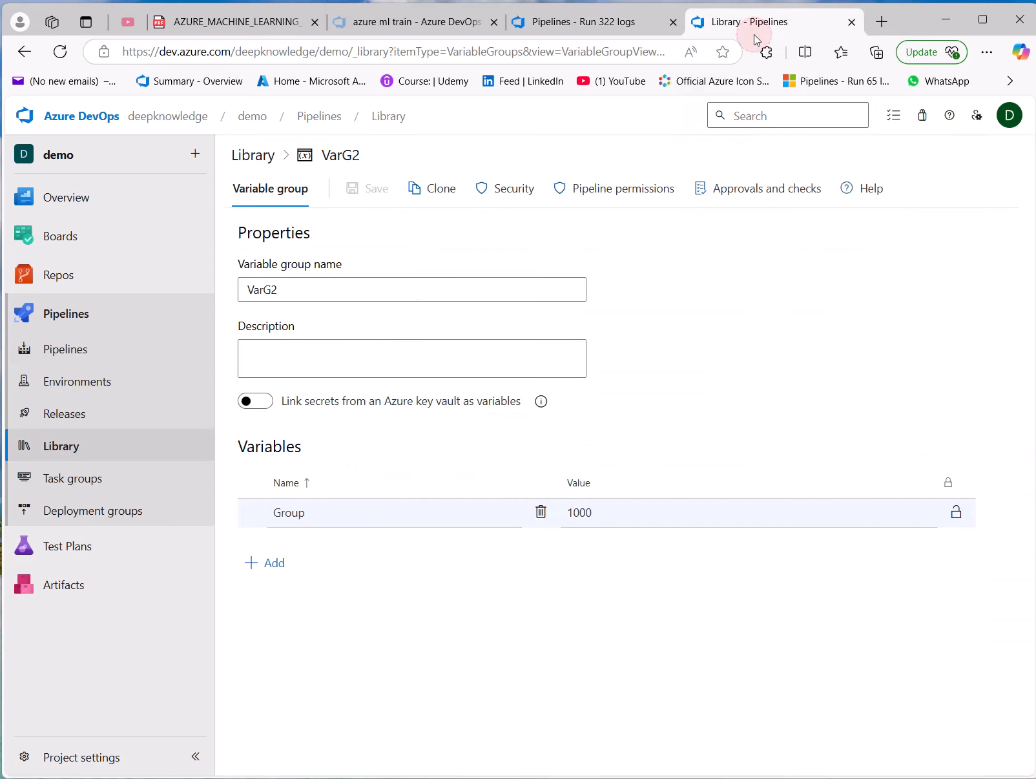
{"action": "left_click", "coordinate": [611, 24]}
{"action": "left_click", "coordinate": [398, 116]}
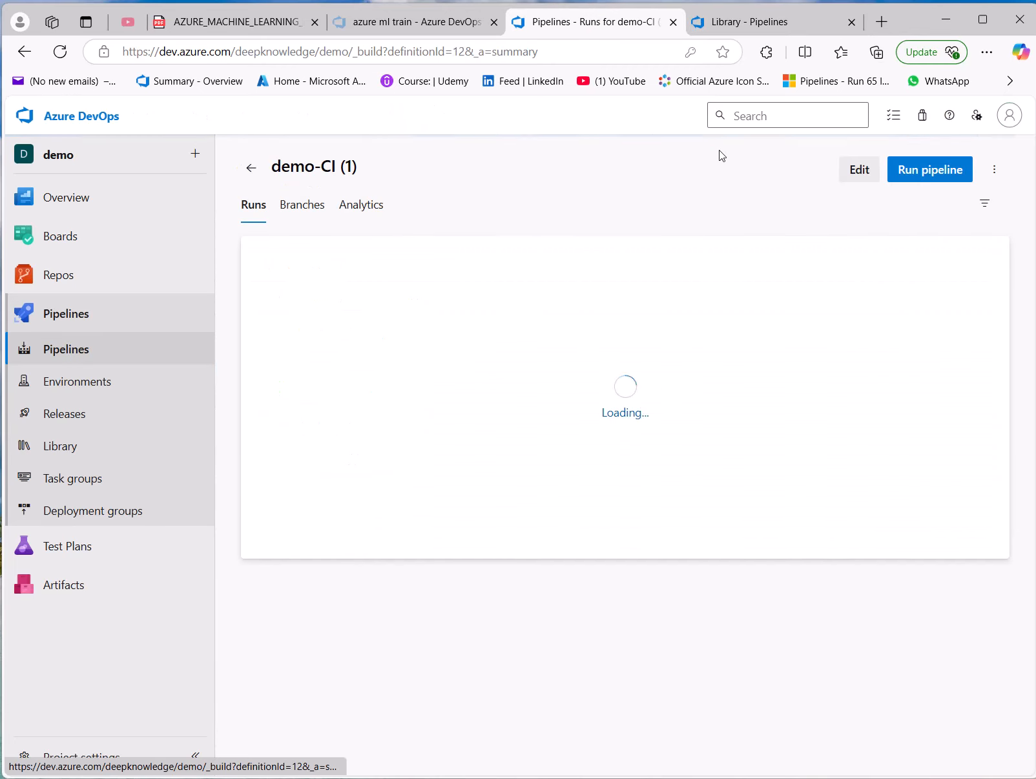
{"action": "left_click", "coordinate": [854, 170]}
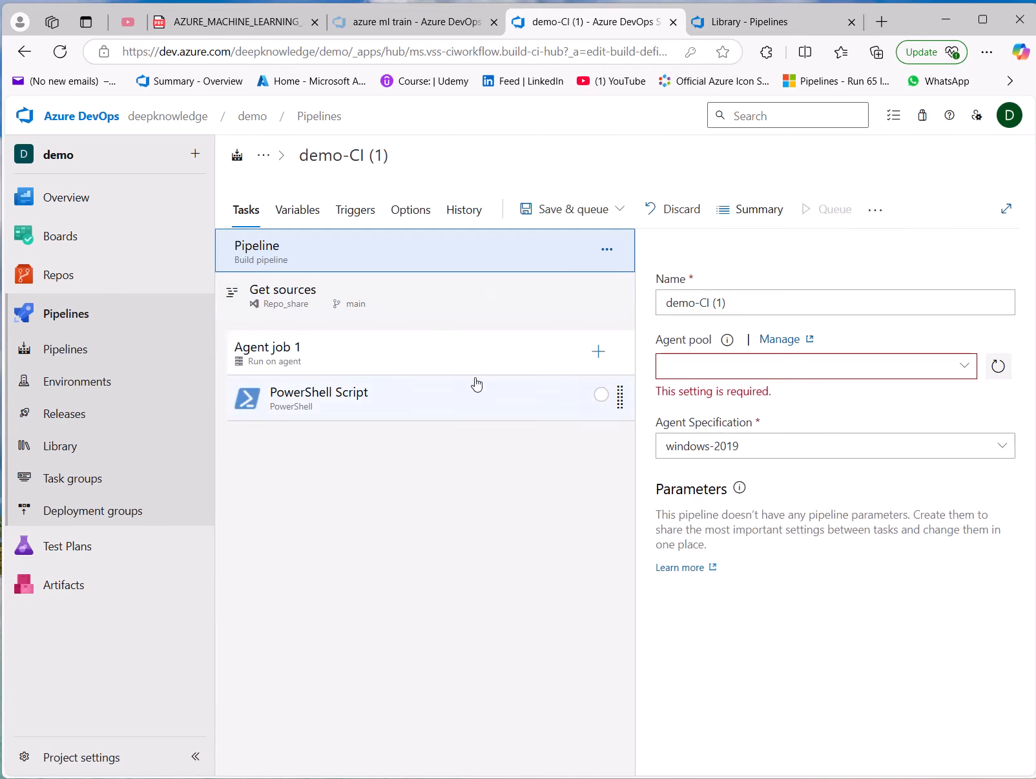
{"action": "left_click", "coordinate": [297, 211]}
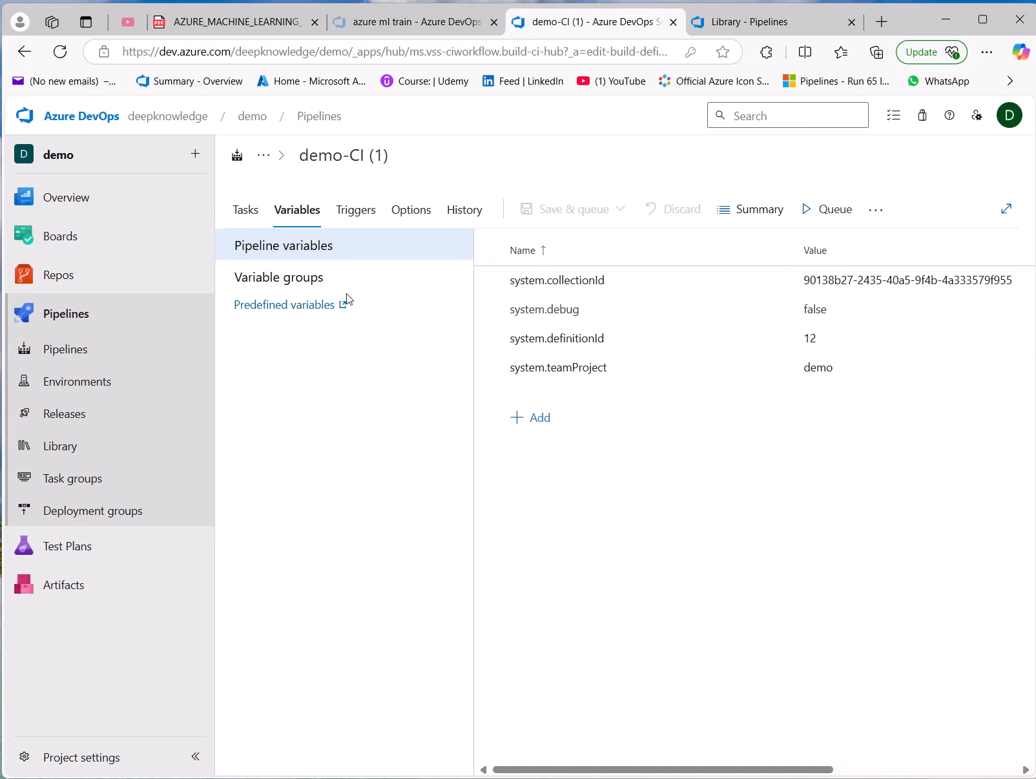
{"action": "left_click", "coordinate": [319, 276]}
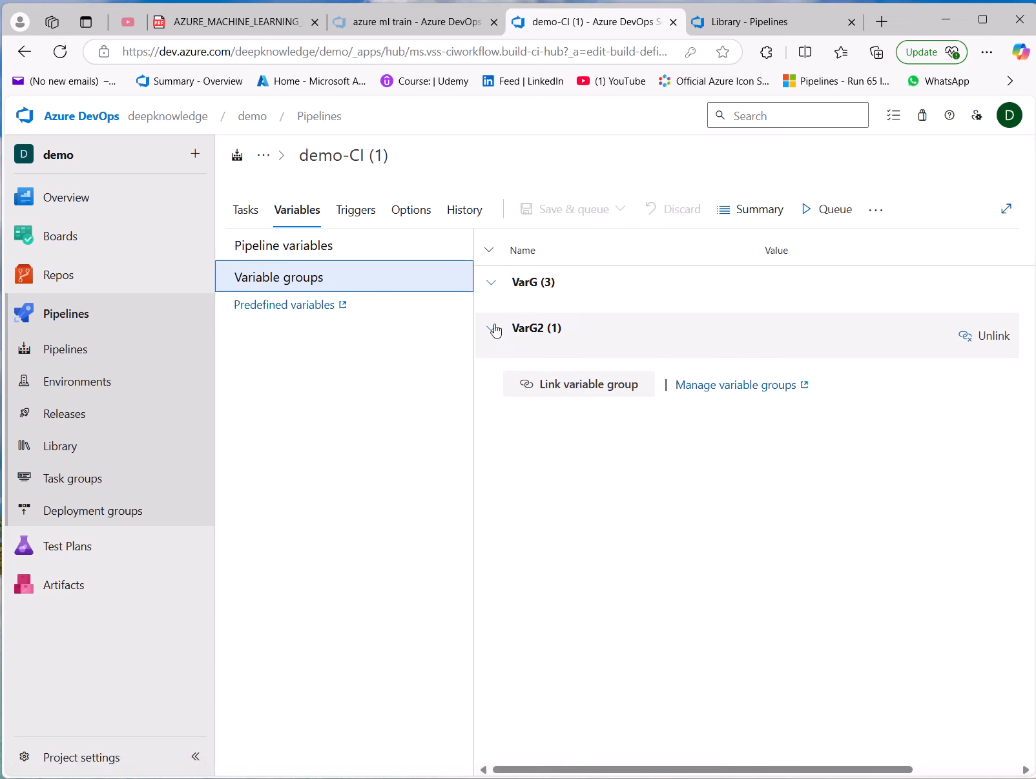
Expand VarG2 and VarG in the linked variable groups and compare the Group variable defined in each.
{"action": "left_click", "coordinate": [491, 328]}
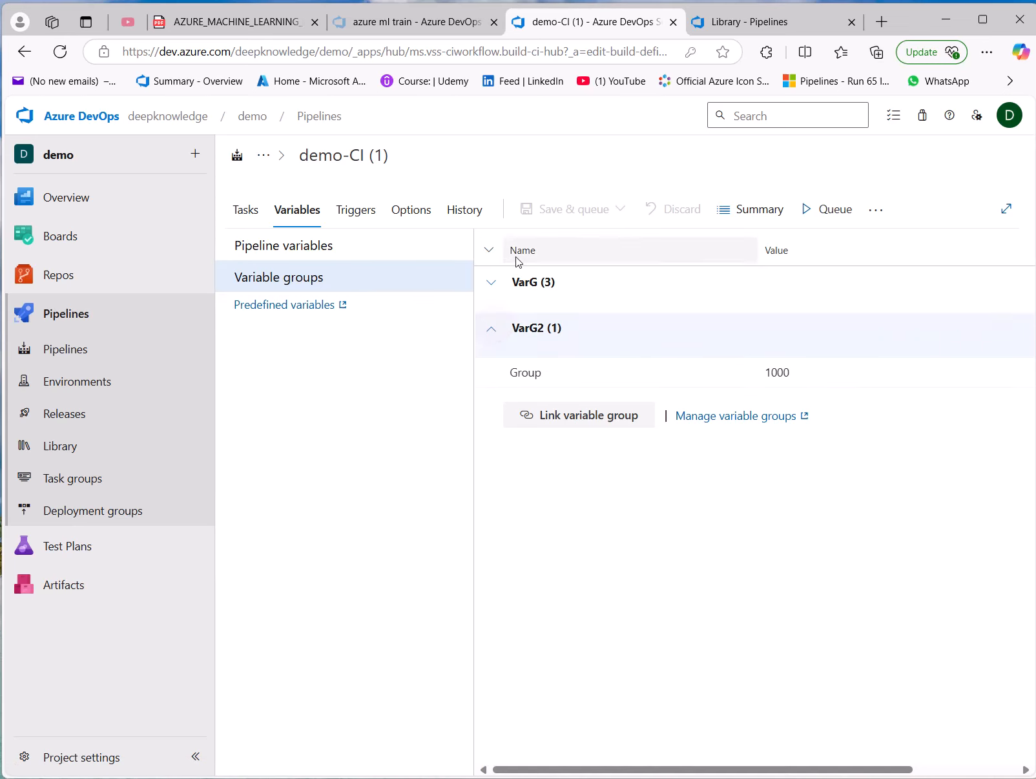
{"action": "left_click", "coordinate": [487, 285]}
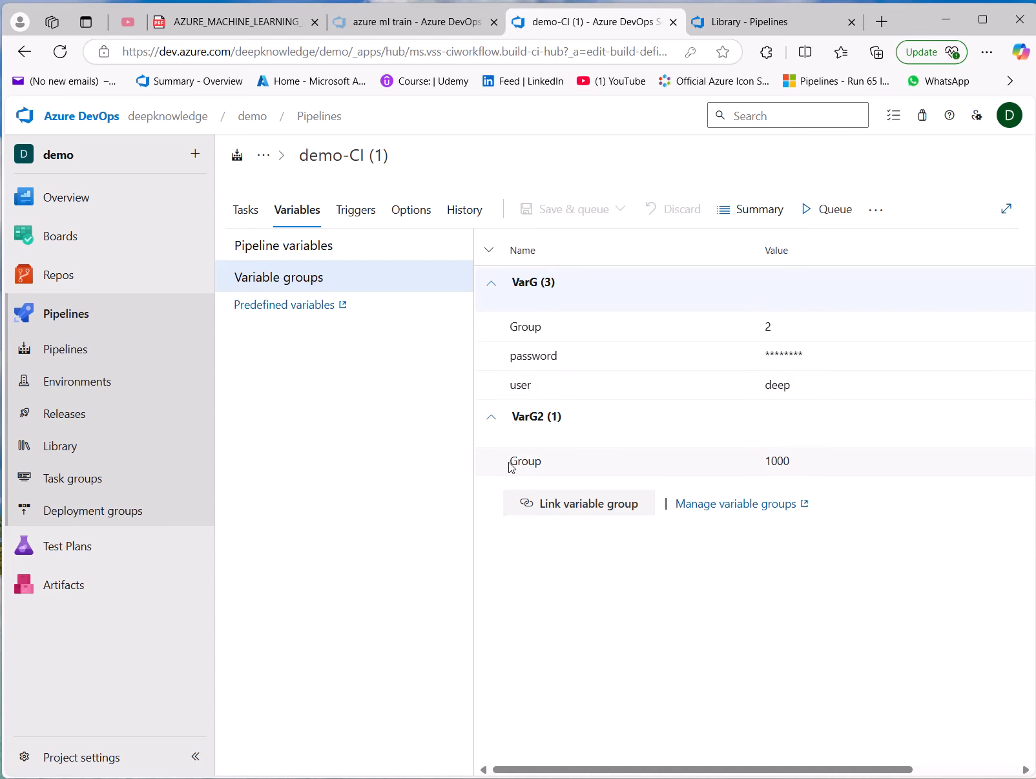
{"action": "left_click_drag", "start_coordinate": [507, 461], "coordinate": [540, 465]}
{"action": "left_click", "coordinate": [410, 479]}
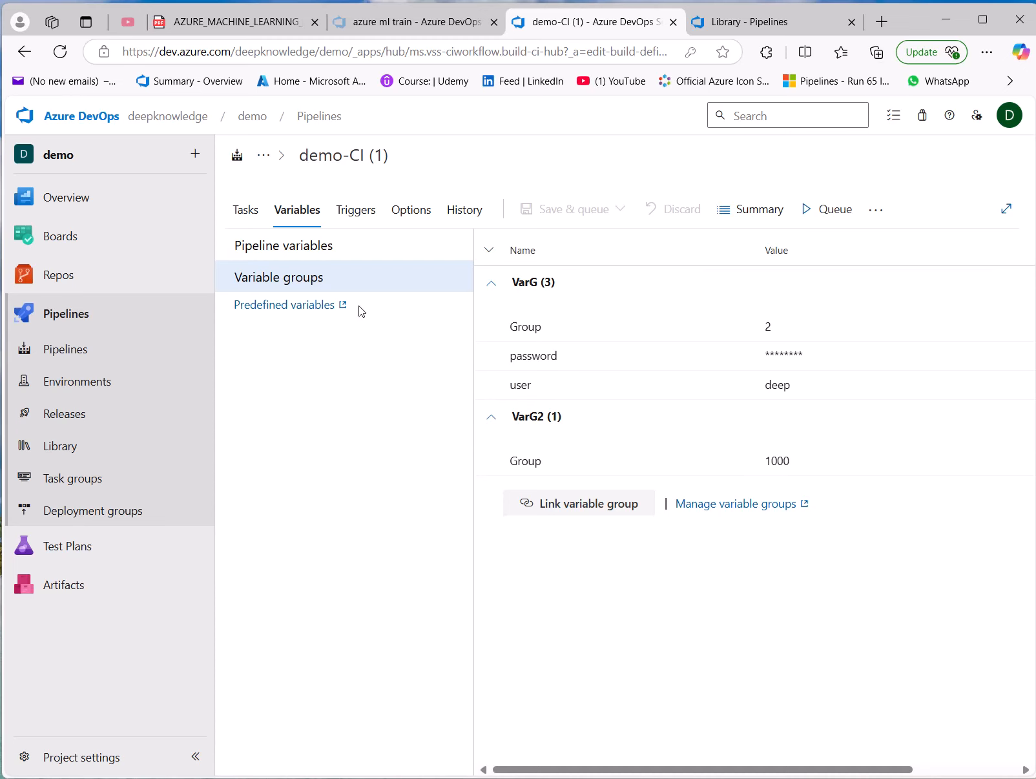
Show the task list of the demo-CI (1) pipeline.
{"action": "left_click", "coordinate": [254, 207]}
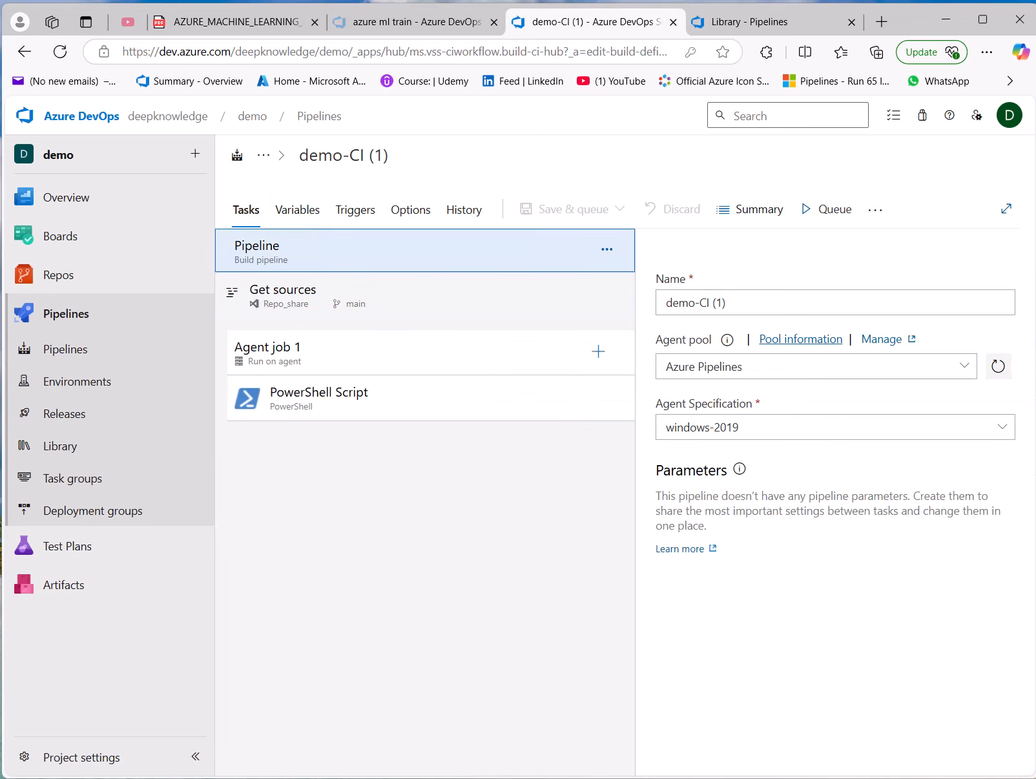